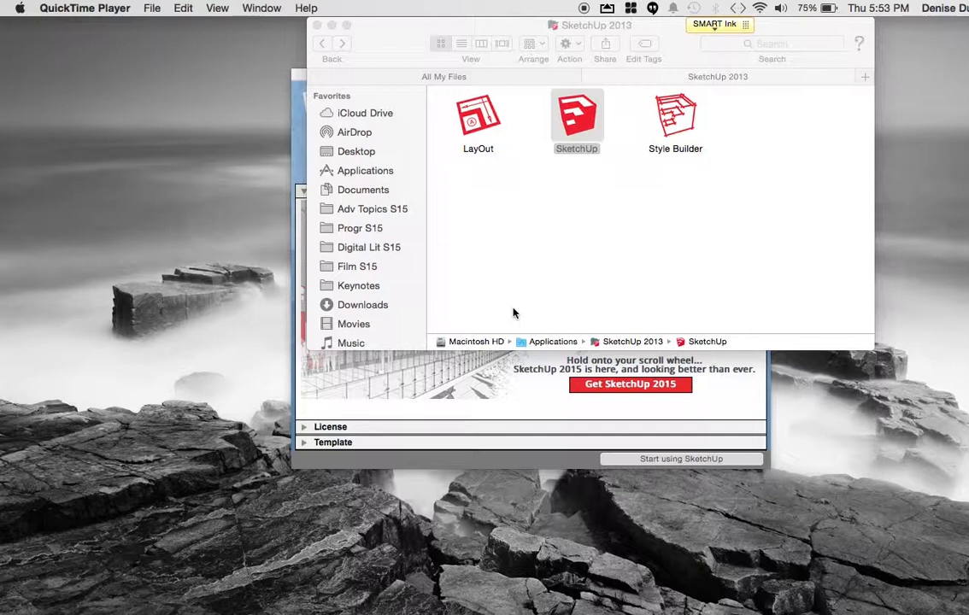
# Switch to SketchUp and start a new model using the Architectural Design - Millimeters template
pyautogui.click(433, 364)
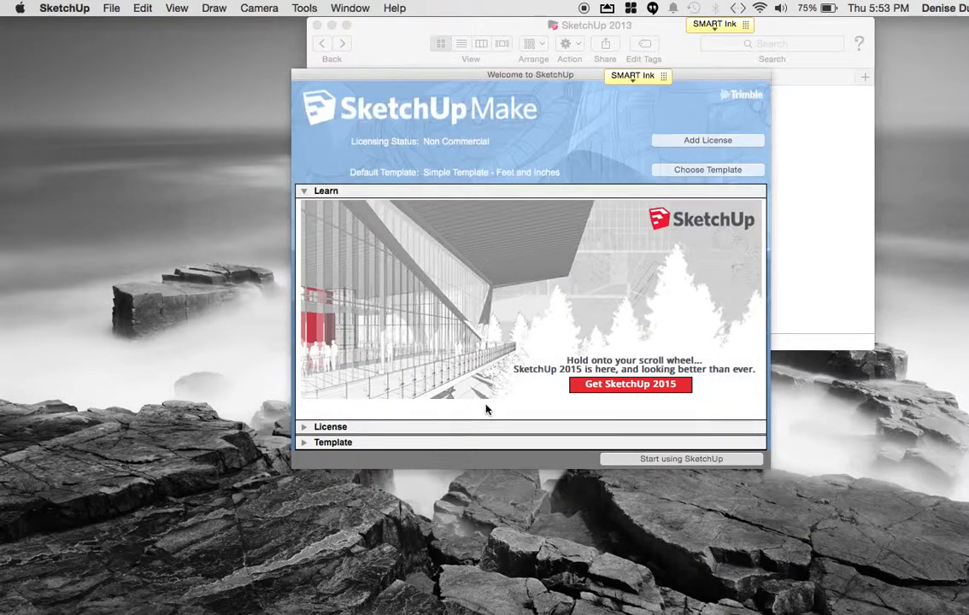
pyautogui.click(711, 169)
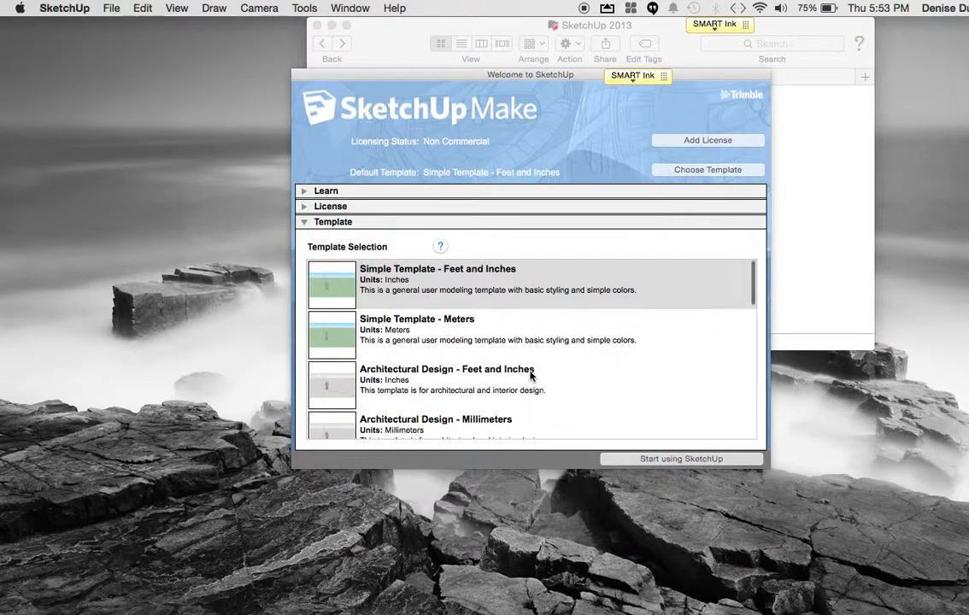
pyautogui.click(533, 429)
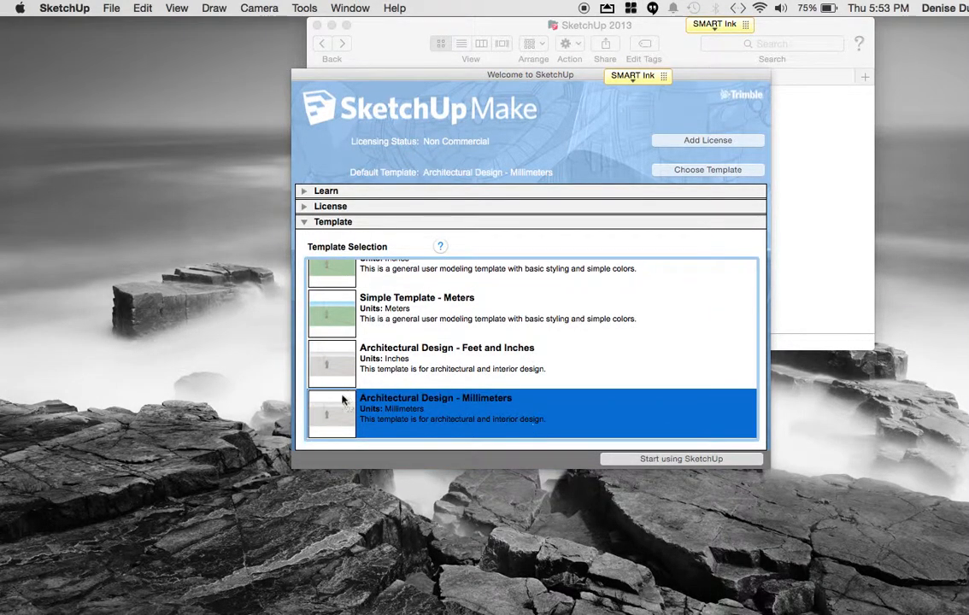
pyautogui.click(657, 462)
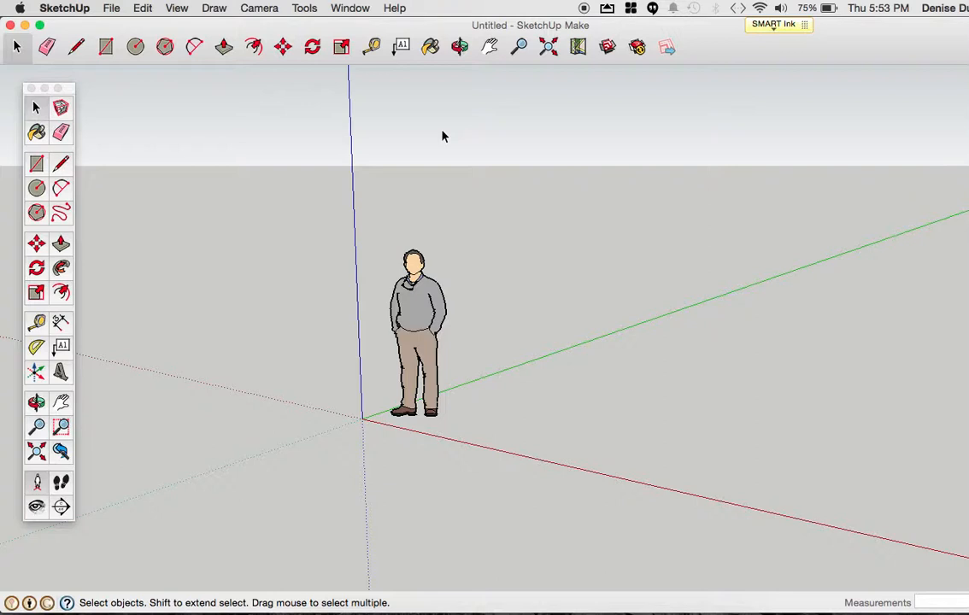
# Draw an 8 mm by 8 mm square on the ground plane near the red axis, beside the standing figure
pyautogui.click(36, 163)
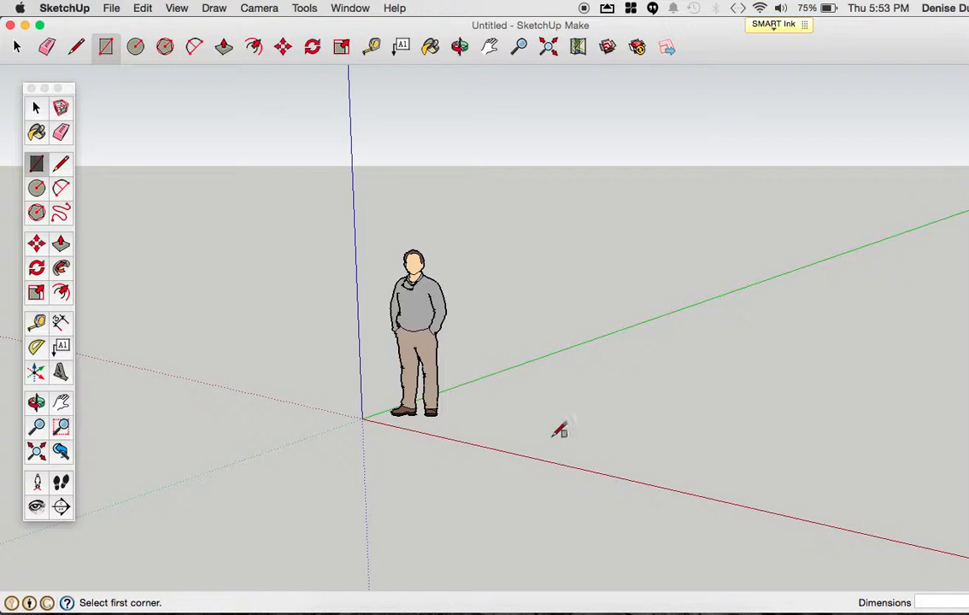
pyautogui.click(520, 435)
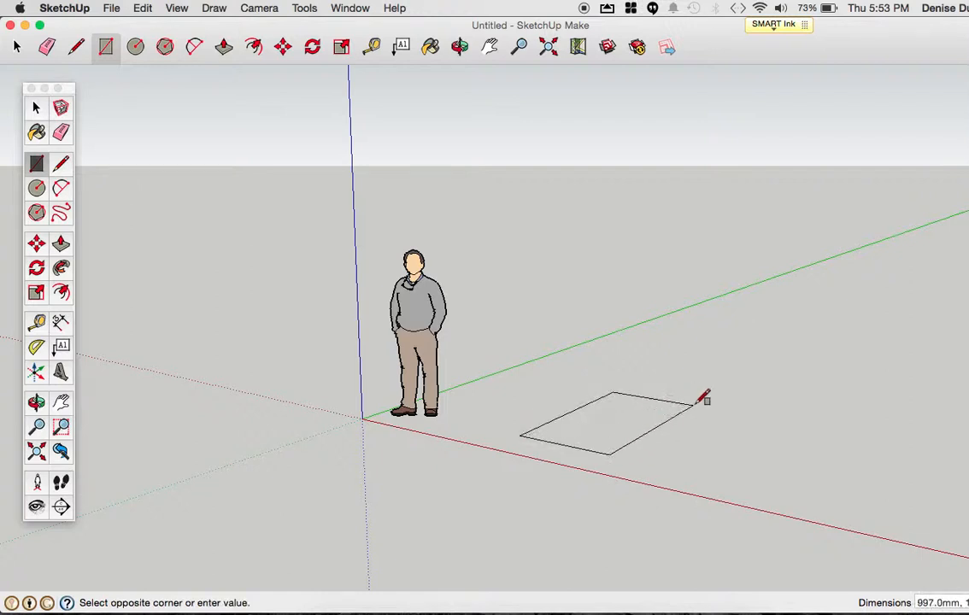
pyautogui.write('8mm,8mm')
pyautogui.press('Return')
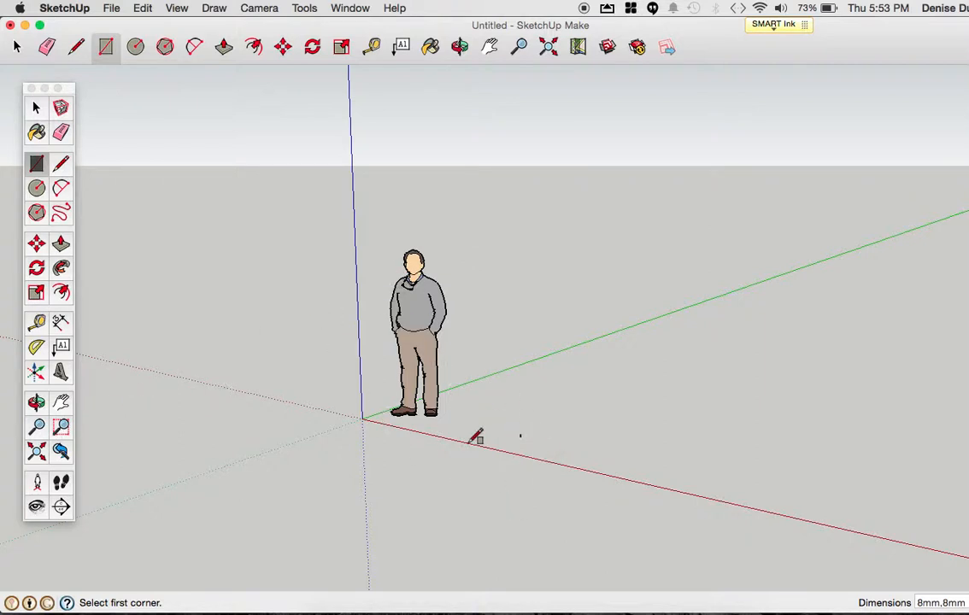
pyautogui.click(59, 428)
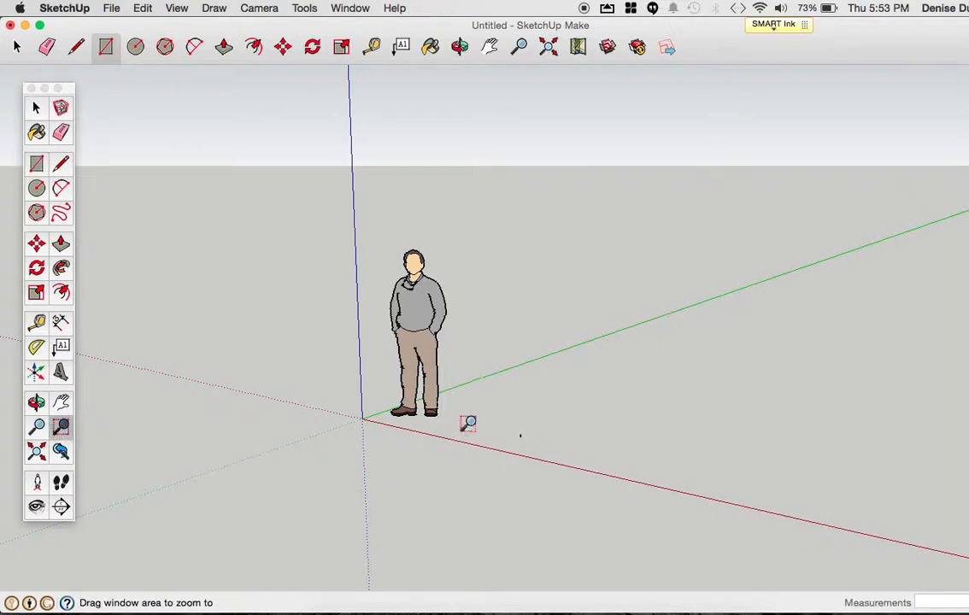
pyautogui.moveTo(516, 429); pyautogui.dragTo(541, 443)
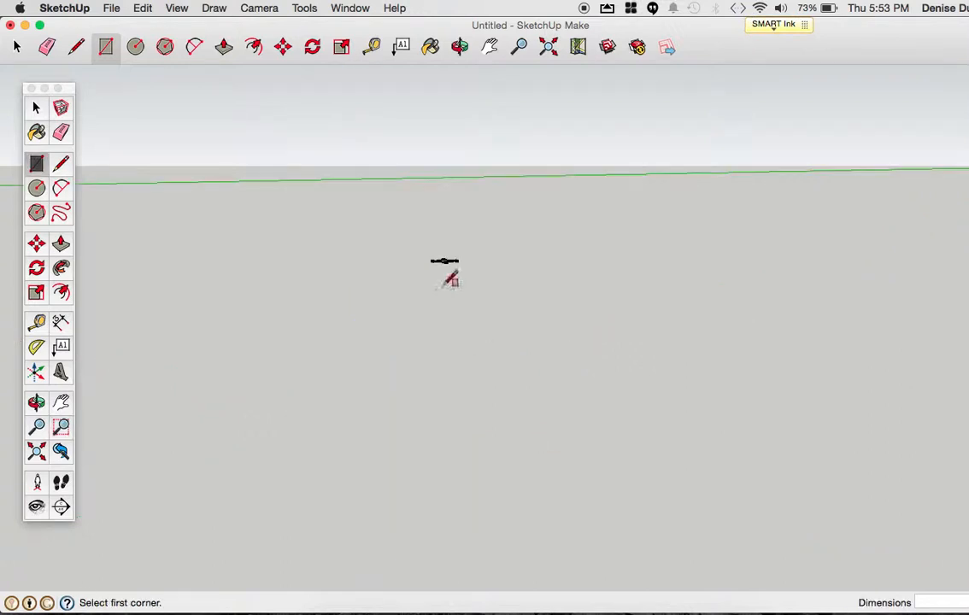
pyautogui.click(387, 219)
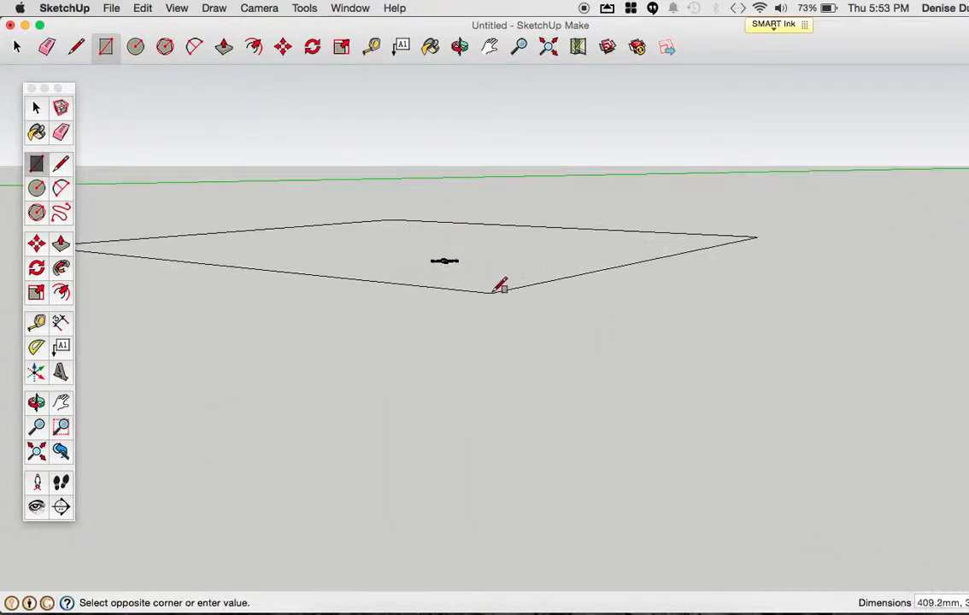
pyautogui.click(494, 292)
pyautogui.press('super+z')
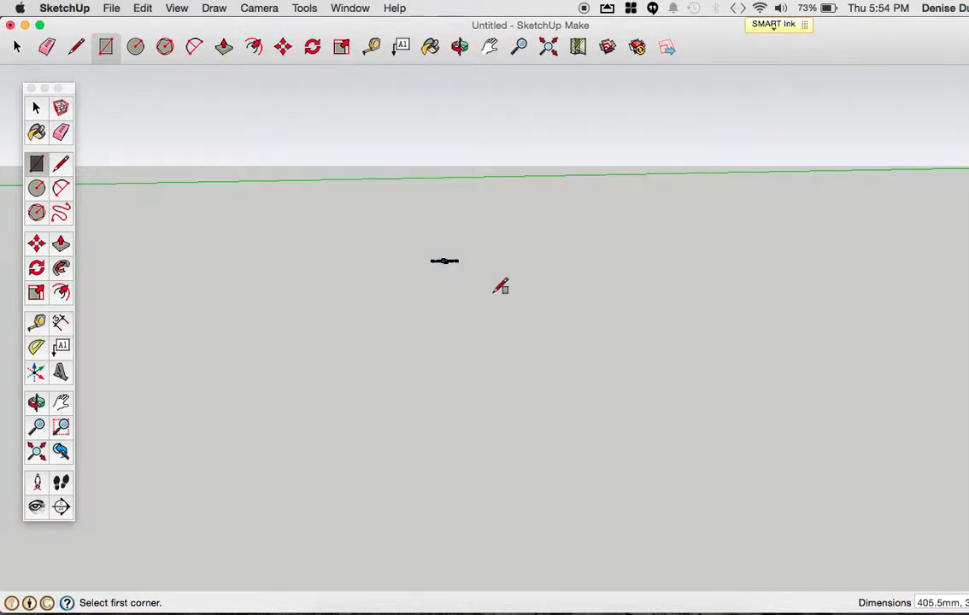
# Push/Pull the 8 mm square upward by 9.5 mm to form a block
pyautogui.click(60, 428)
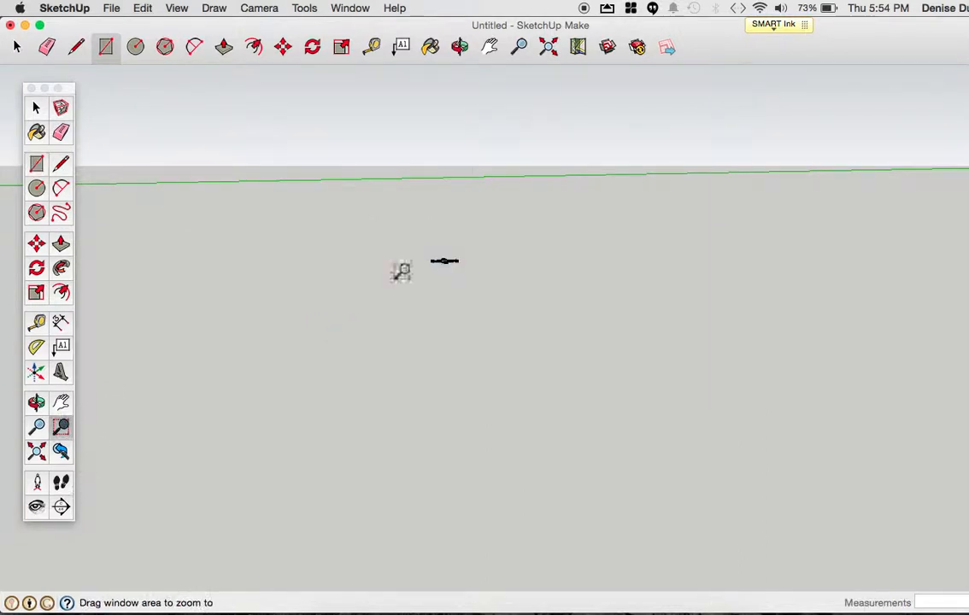
pyautogui.moveTo(407, 226); pyautogui.dragTo(496, 282)
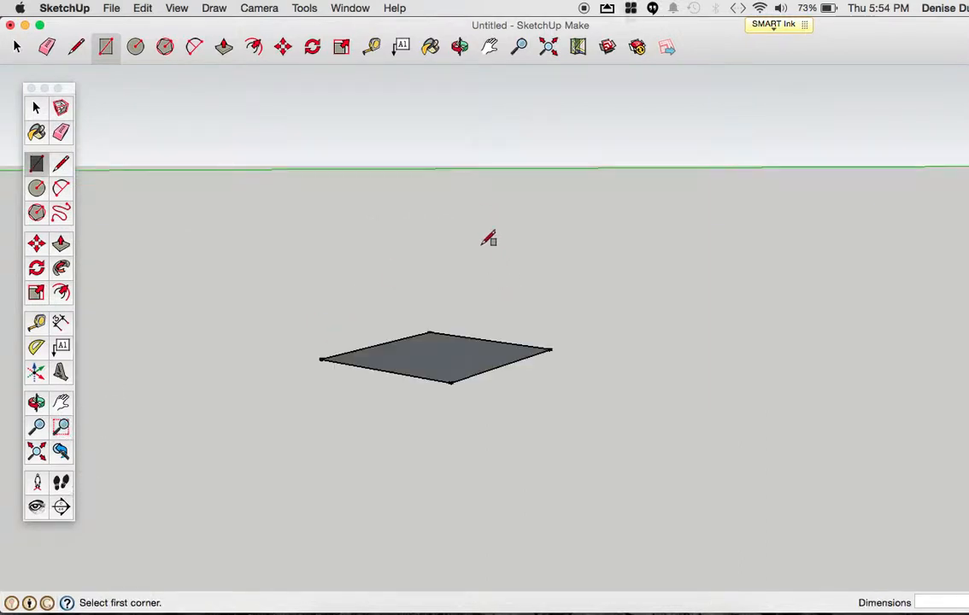
pyautogui.moveTo(402, 257); pyautogui.dragTo(417, 333, button='middle')
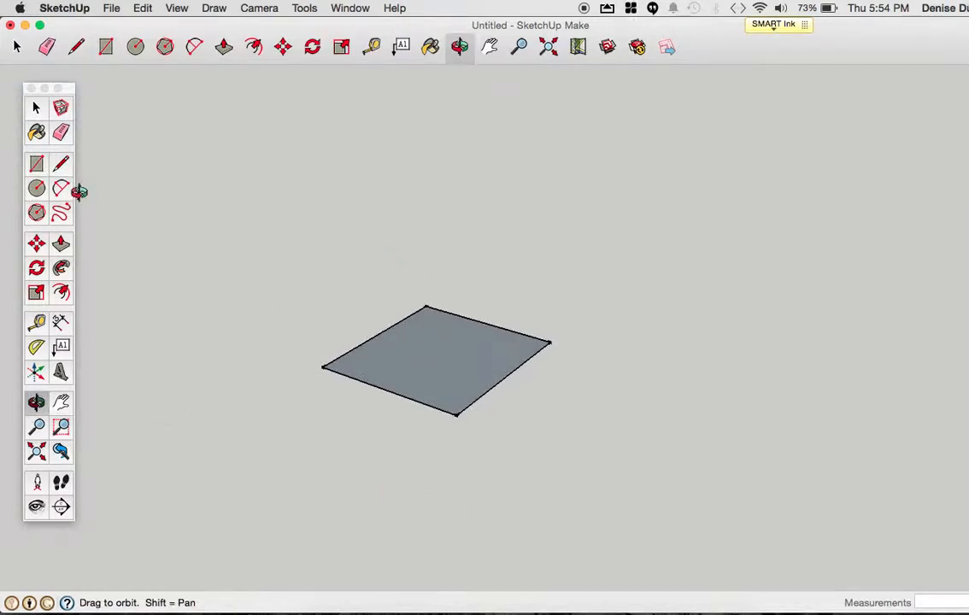
pyautogui.click(61, 244)
pyautogui.moveTo(423, 372); pyautogui.dragTo(430, 356)
pyautogui.write('9.5')
pyautogui.press('Return')
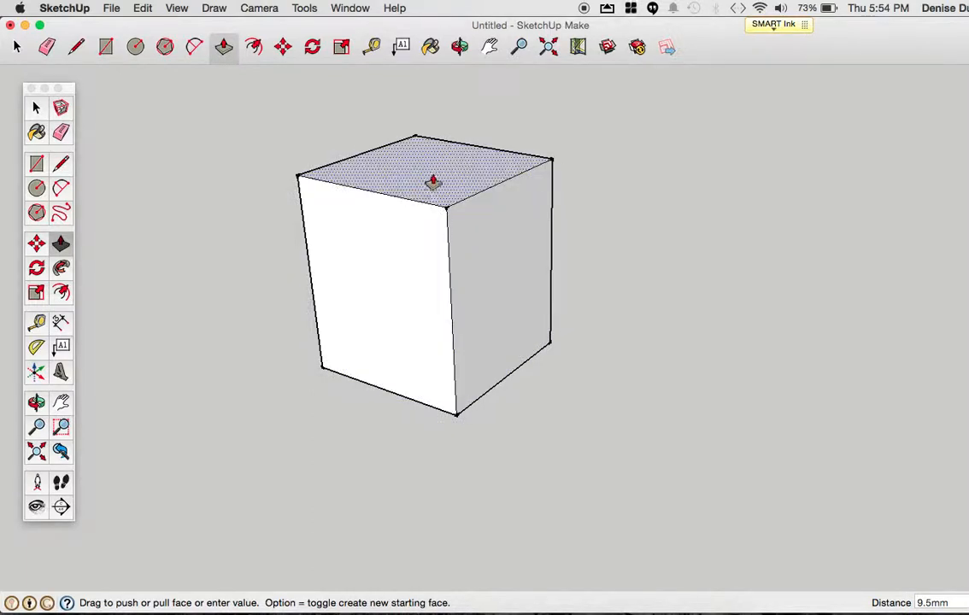
# Create two diagonal guide lines between opposite corners of the block's top face with the Tape Measure
pyautogui.press('o')
pyautogui.moveTo(333, 121); pyautogui.dragTo(351, 320)
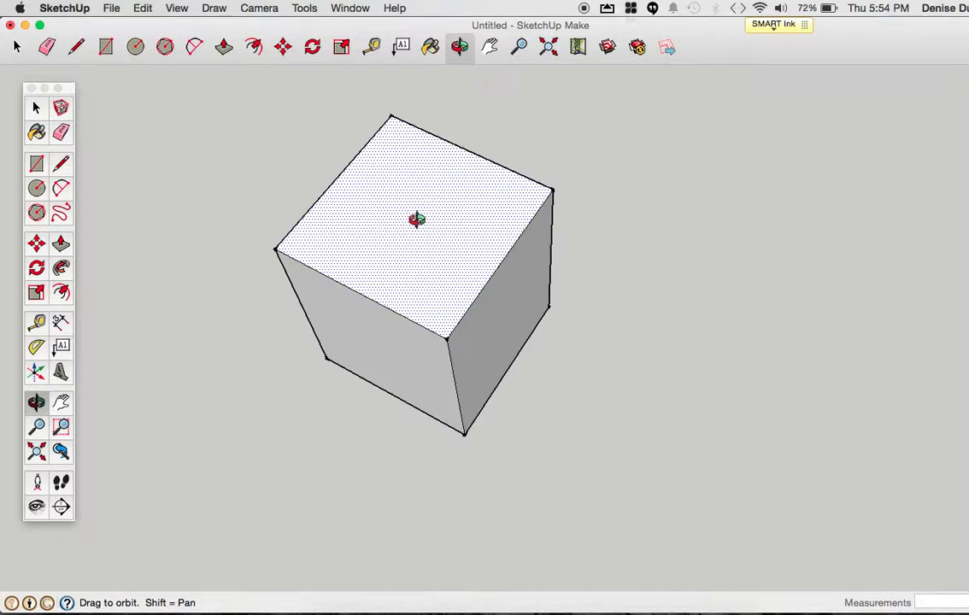
pyautogui.click(39, 111)
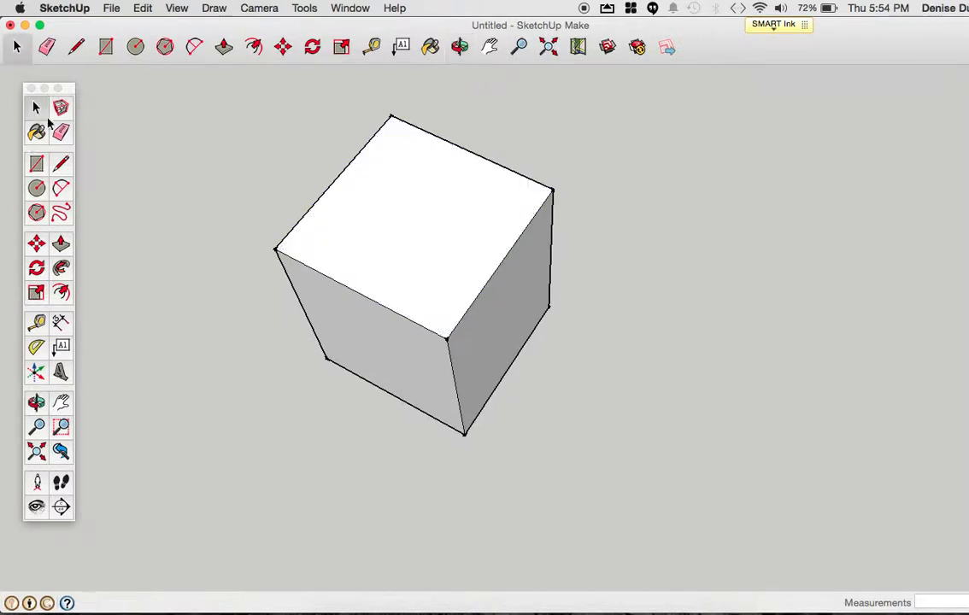
pyautogui.click(38, 325)
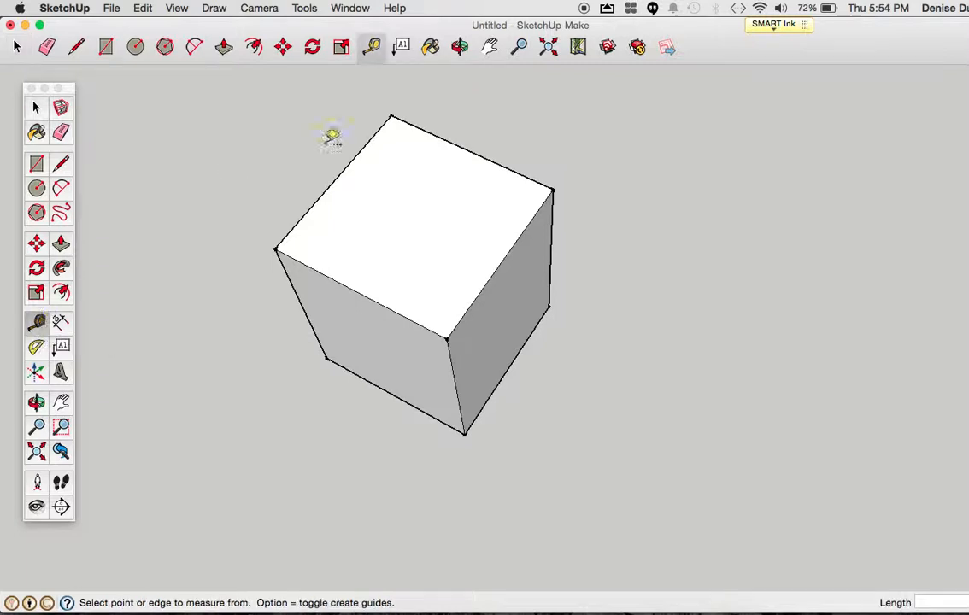
pyautogui.click(274, 248)
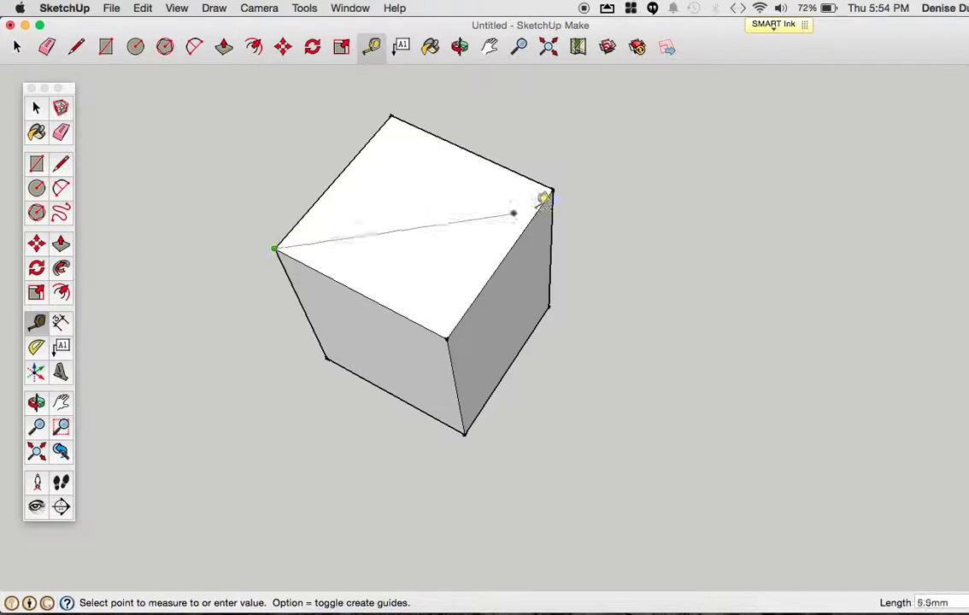
pyautogui.click(557, 185)
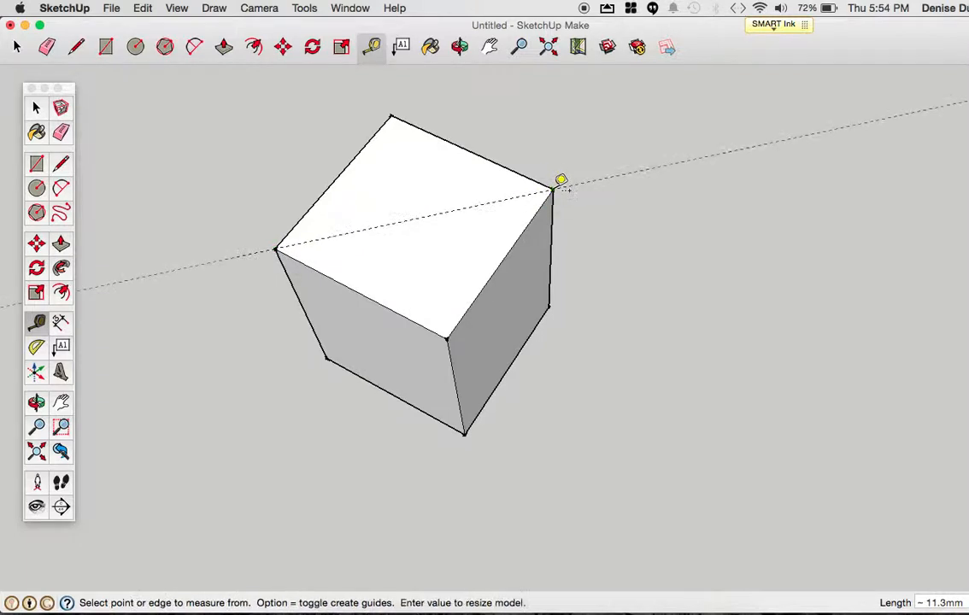
pyautogui.click(452, 330)
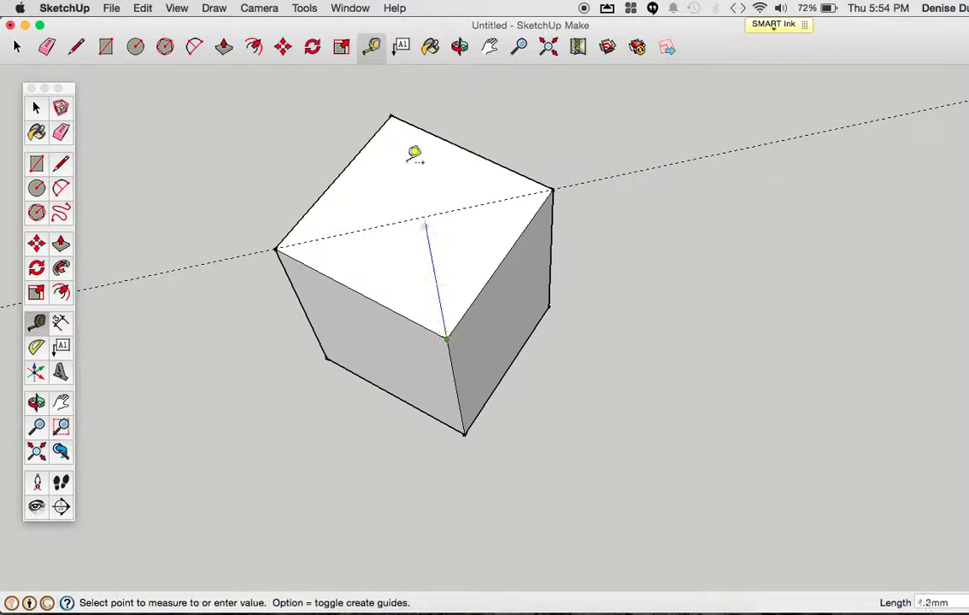
pyautogui.click(398, 110)
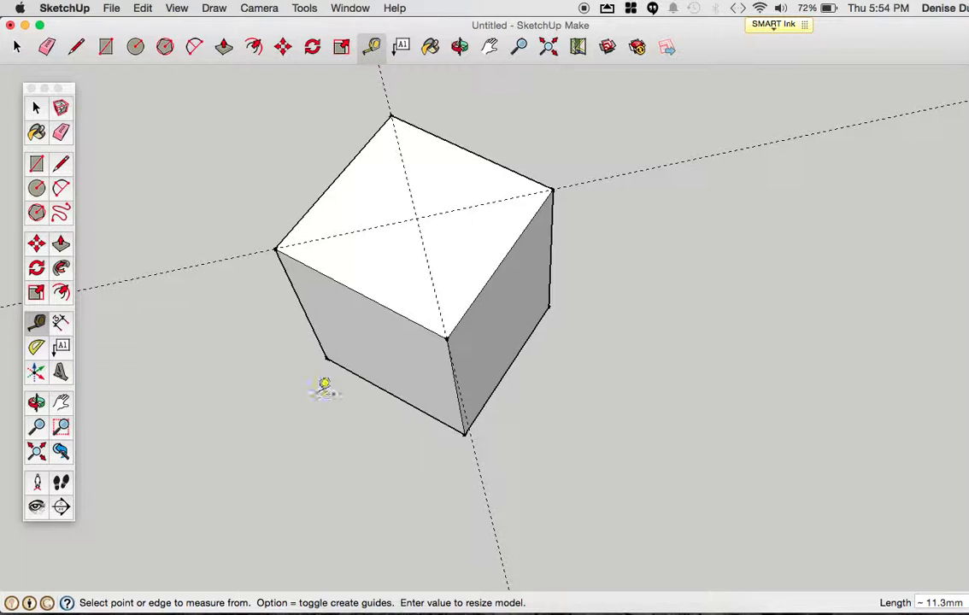
# Draw a circle with a 2.4 mm radius on the block's top face, centred where the diagonal guides cross
pyautogui.click(36, 188)
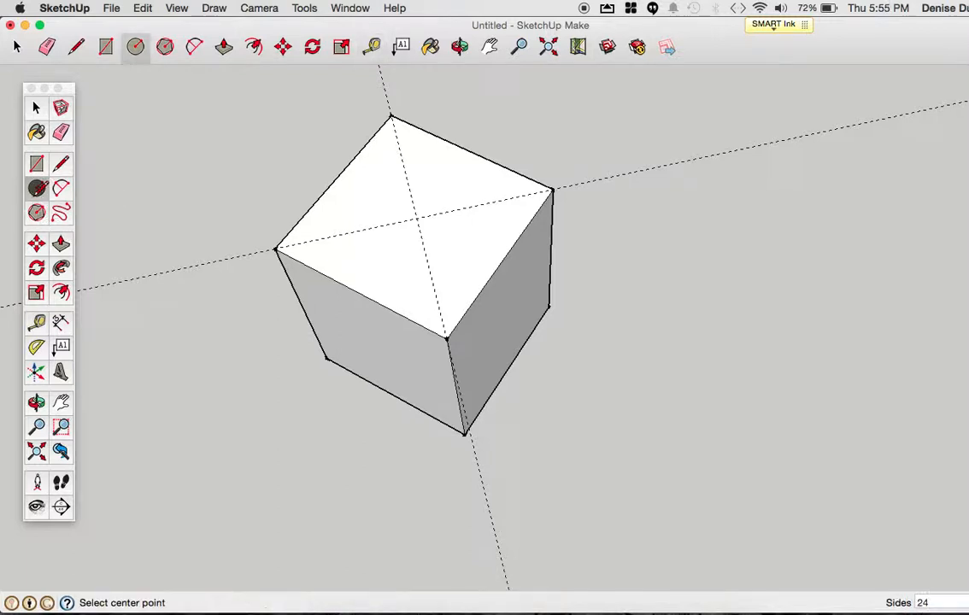
pyautogui.click(415, 219)
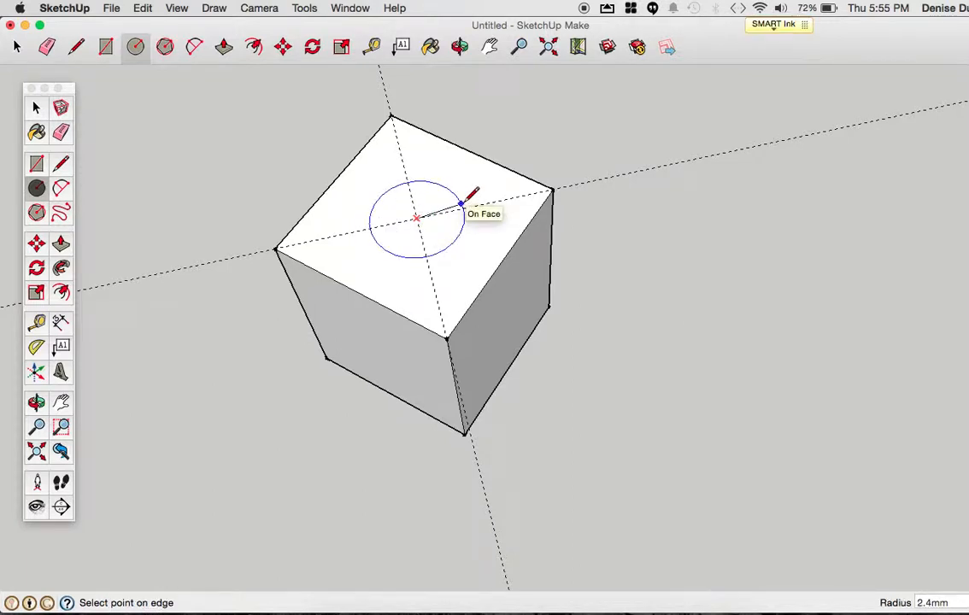
pyautogui.click(464, 203)
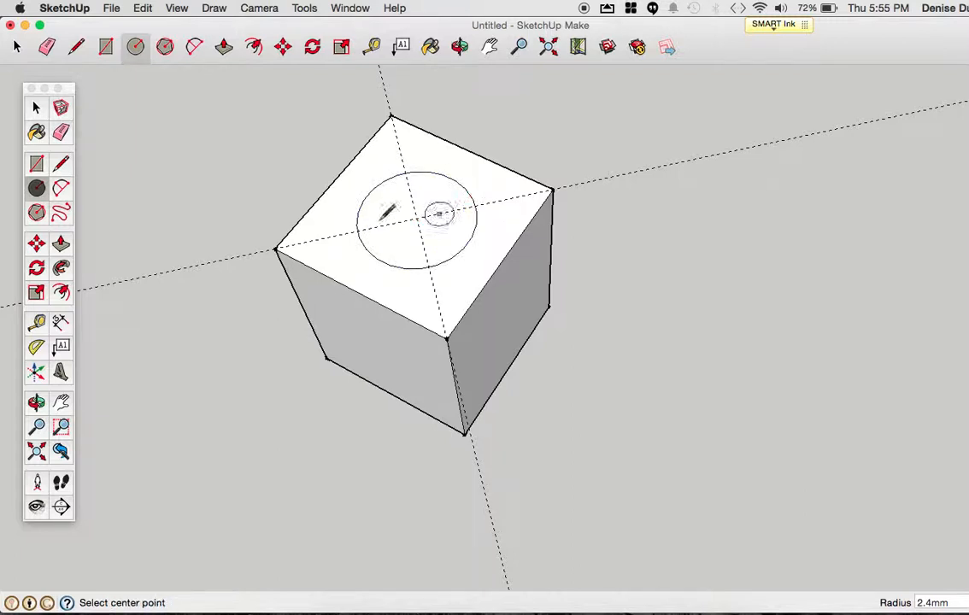
# Push/Pull the circle on the block's top face upward by 1.8 mm to form a round stud
pyautogui.click(61, 244)
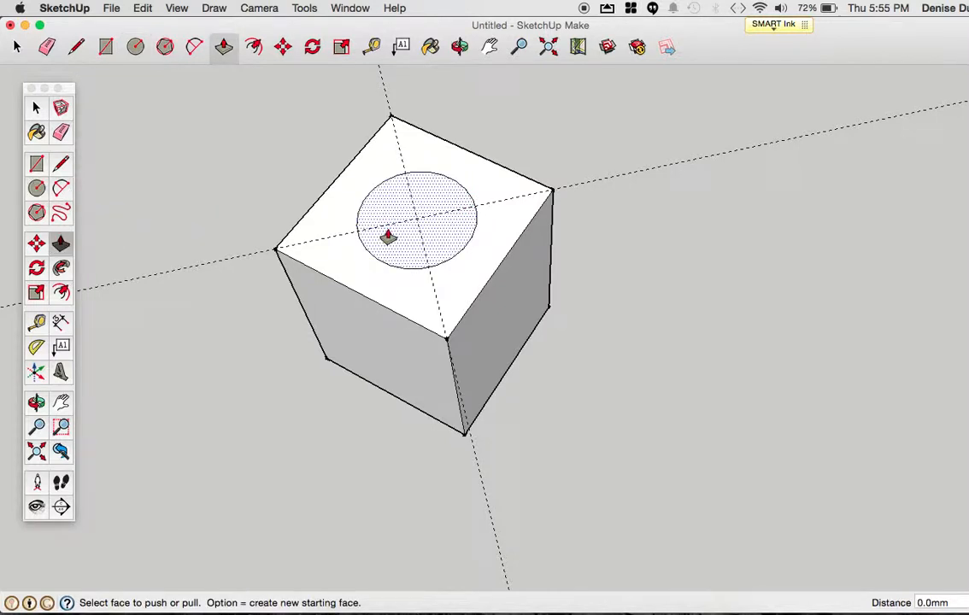
pyautogui.moveTo(416, 231); pyautogui.dragTo(421, 226)
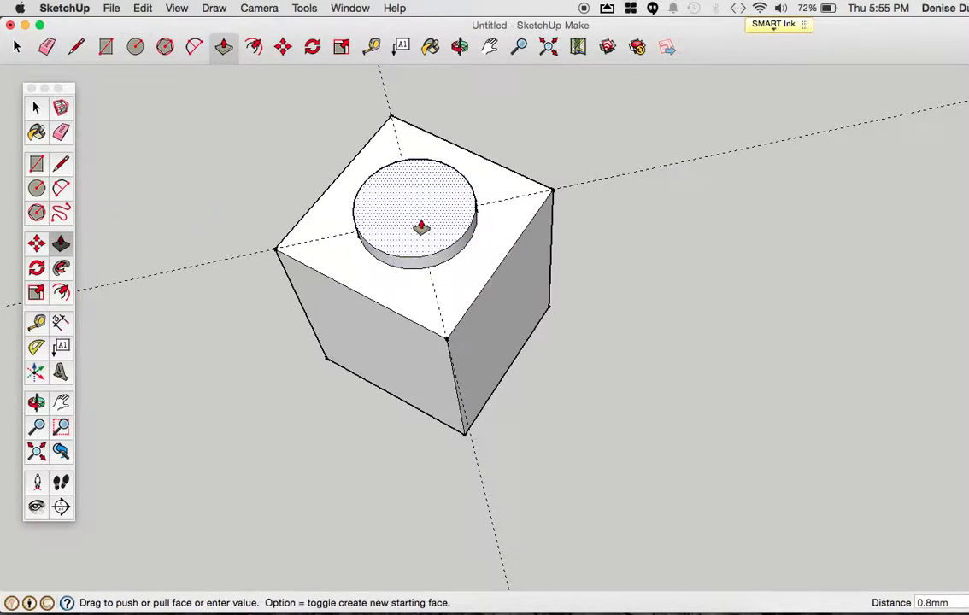
pyautogui.write('1')
pyautogui.press('Return')
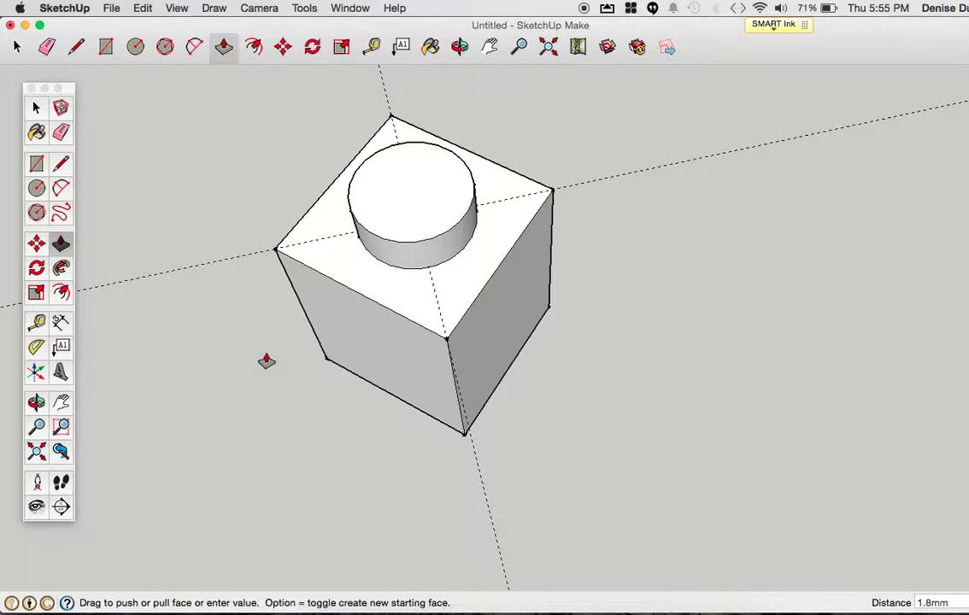
# Offset the edge of the stud's top face inward by 0.7 mm
pyautogui.click(61, 292)
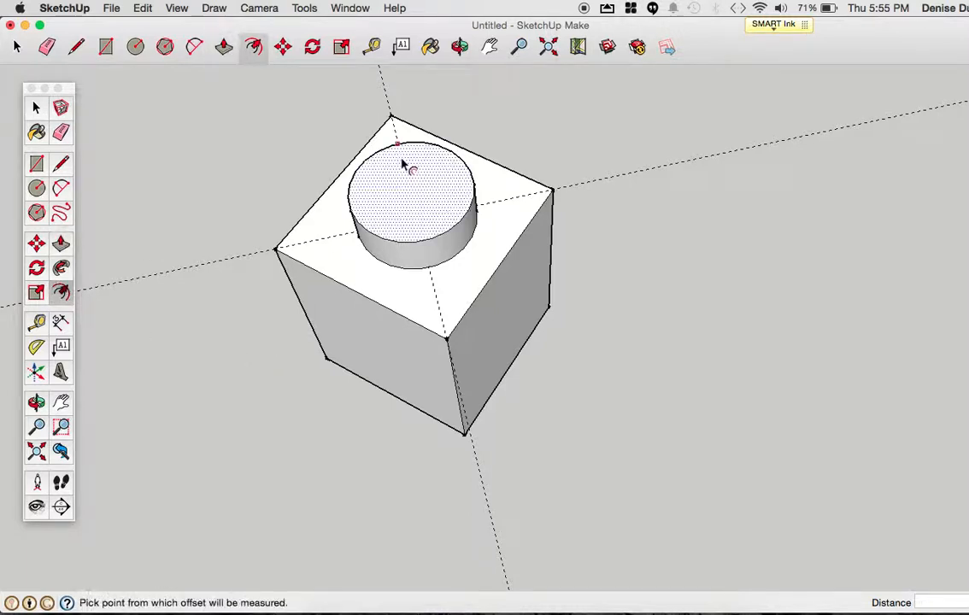
pyautogui.click(430, 193)
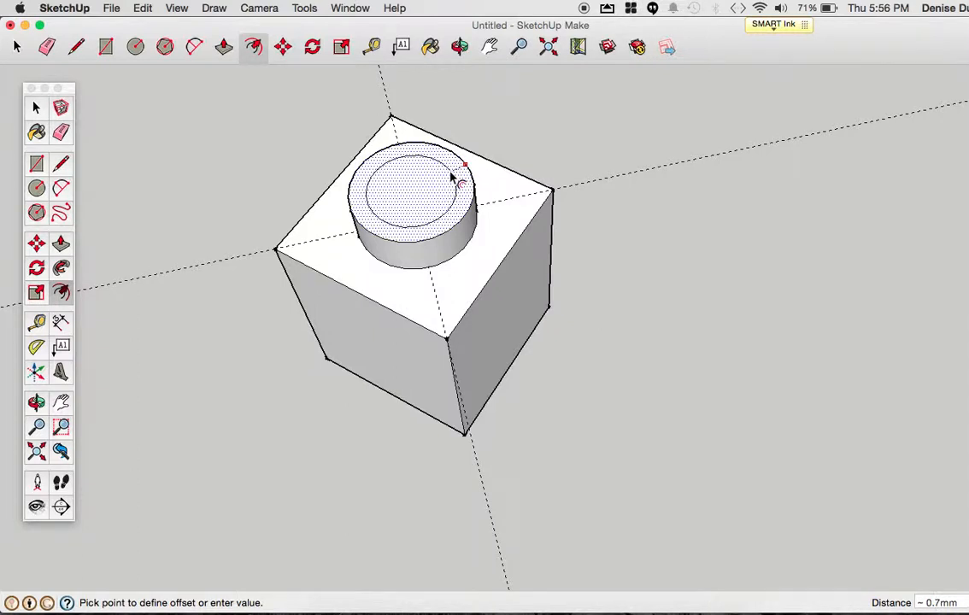
pyautogui.write('.7m')
pyautogui.press('Return')
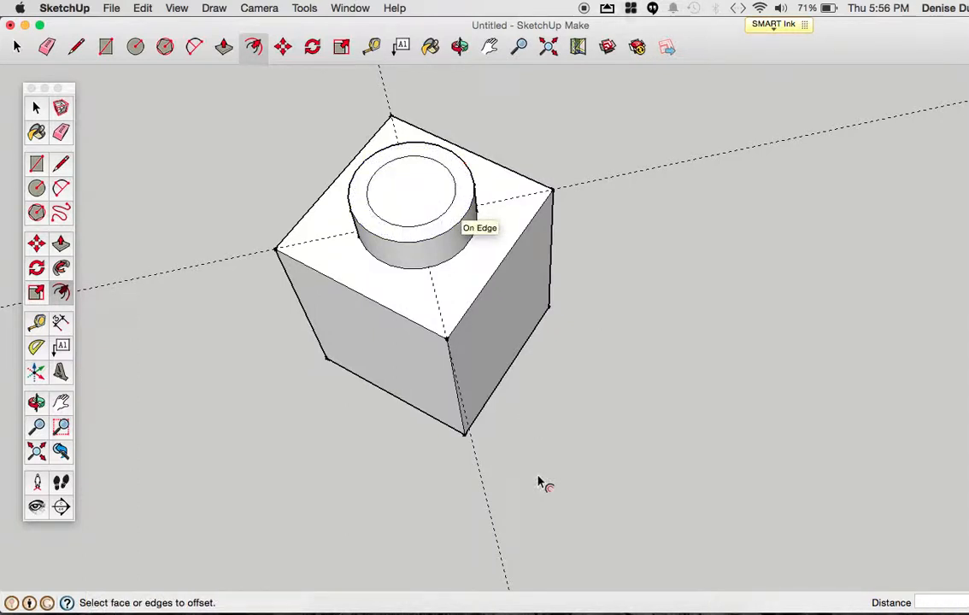
# Offset the edges of the block's bottom face inward by 1.5 mm
pyautogui.press('o')
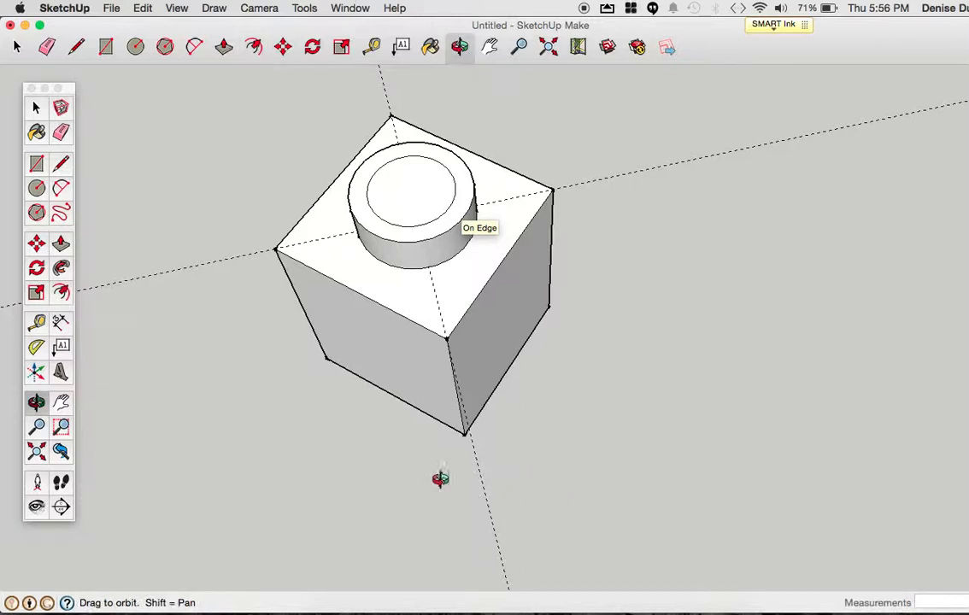
pyautogui.moveTo(459, 485); pyautogui.dragTo(483, 446)
pyautogui.moveTo(500, 387); pyautogui.dragTo(481, 264)
pyautogui.moveTo(496, 467); pyautogui.dragTo(475, 246)
pyautogui.moveTo(496, 292); pyautogui.dragTo(457, 216)
pyautogui.keyDown('shift'); pyautogui.moveTo(459, 326); pyautogui.dragTo(474, 298); pyautogui.keyUp('shift')
pyautogui.keyDown('shift'); pyautogui.moveTo(460, 370); pyautogui.dragTo(473, 330); pyautogui.keyUp('shift')
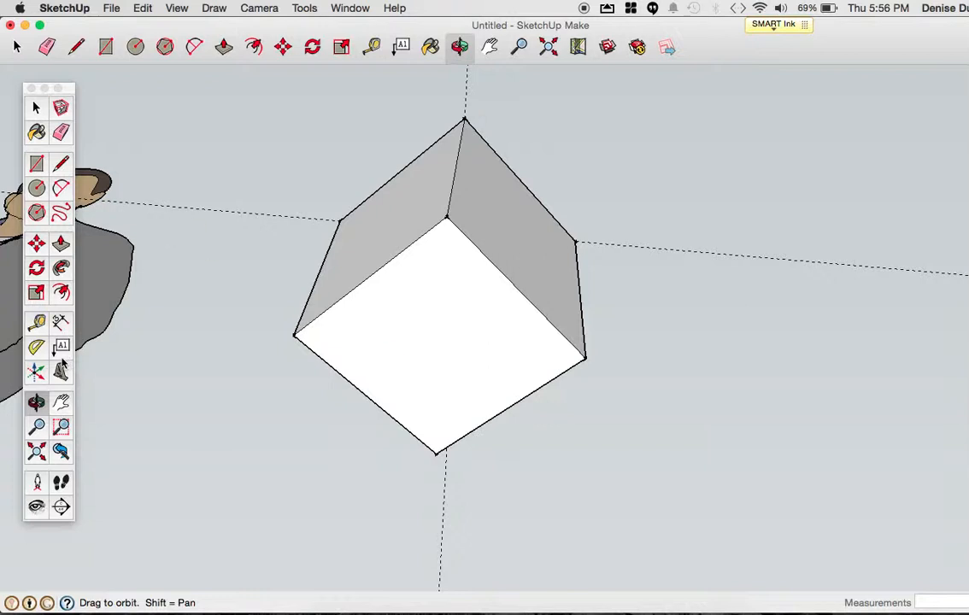
pyautogui.click(61, 293)
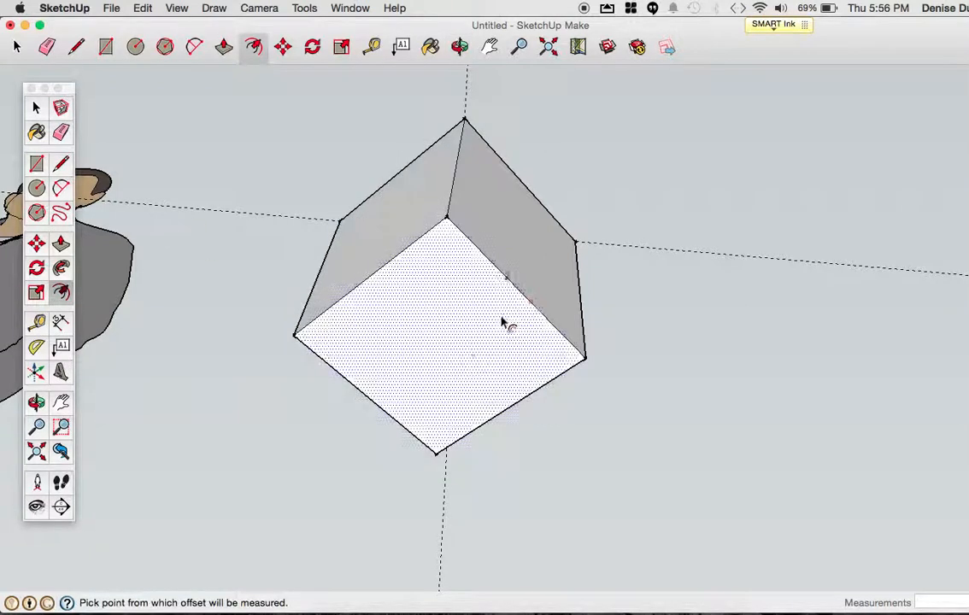
pyautogui.click(460, 351)
pyautogui.write('1.5mm')
pyautogui.press('Return')
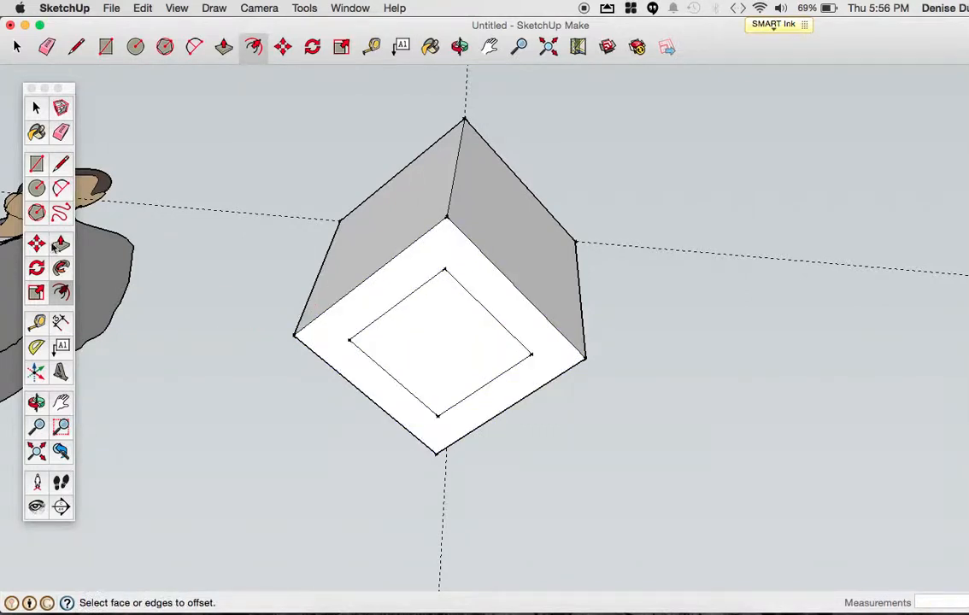
# Push/Pull the inner square on the block's underside inward by 6 mm to hollow the brick
pyautogui.click(61, 244)
pyautogui.click(409, 342)
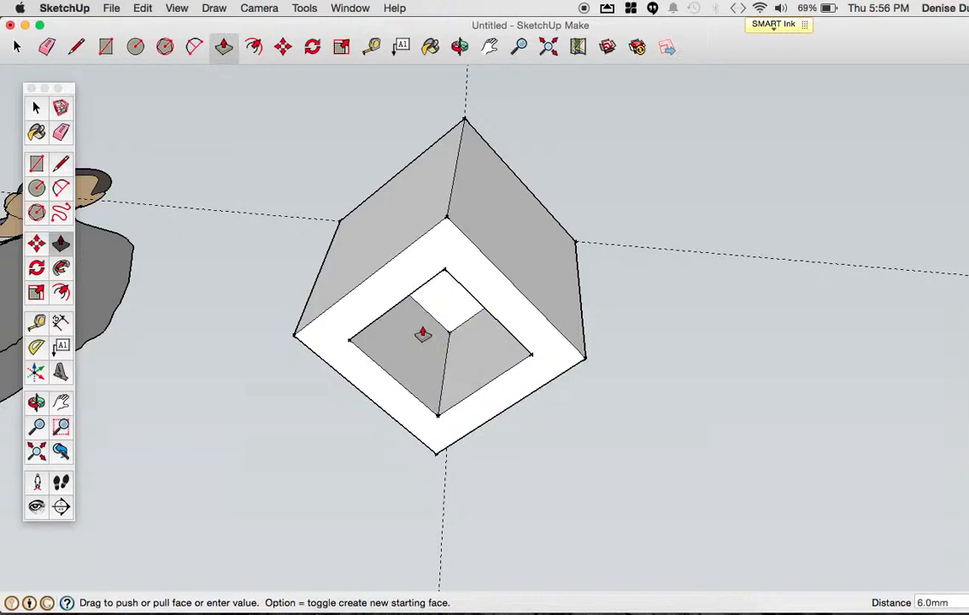
# Switch the face style to X-ray to see the hollow inside the brick from above
pyautogui.press('o')
pyautogui.moveTo(320, 278); pyautogui.dragTo(333, 304)
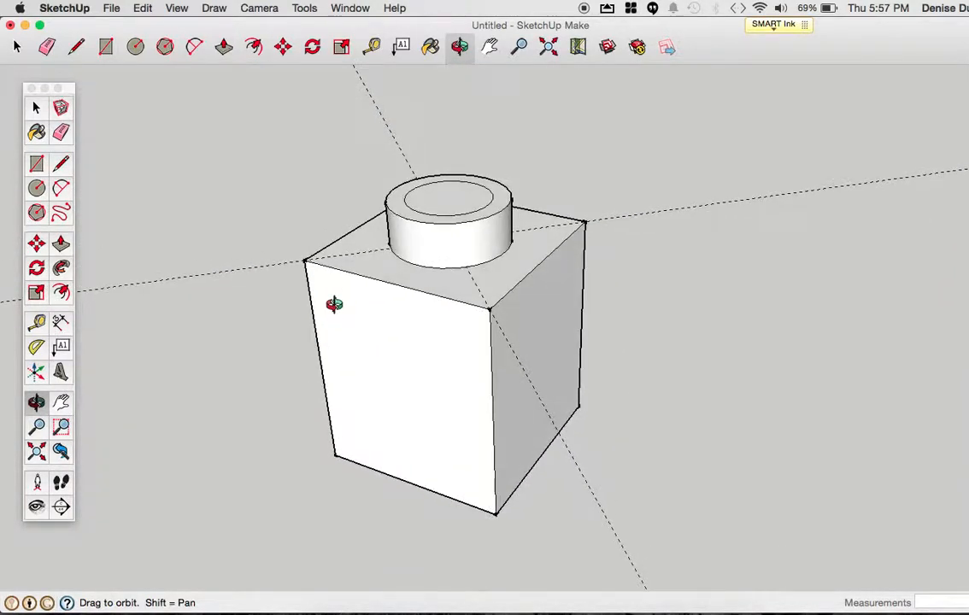
pyautogui.click(181, 7)
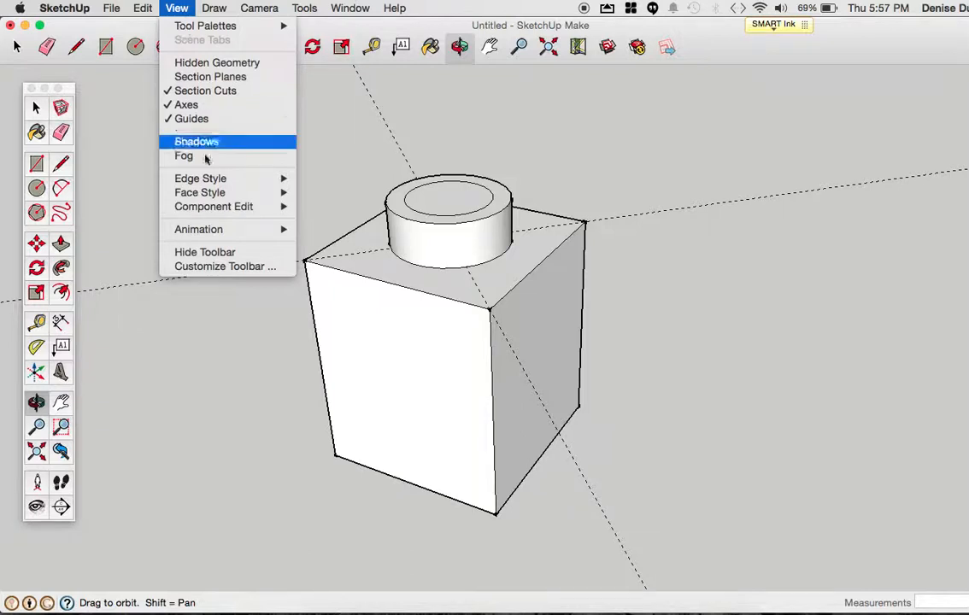
pyautogui.moveTo(220, 192)
pyautogui.click(312, 194)
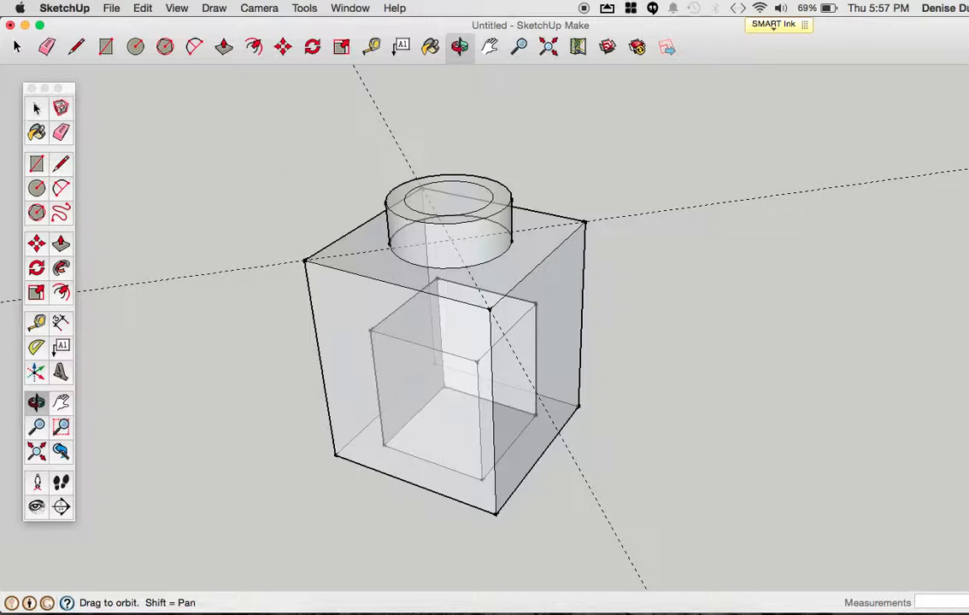
# Select the whole brick and paint all its faces with the saved blue-violet colour
pyautogui.click(36, 106)
pyautogui.tripleClick(382, 352)
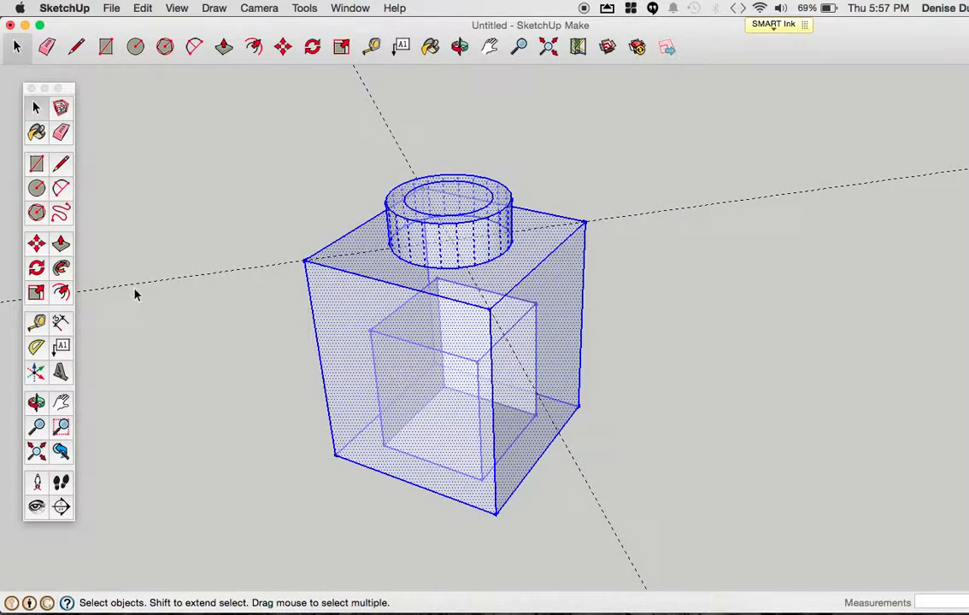
pyautogui.click(37, 133)
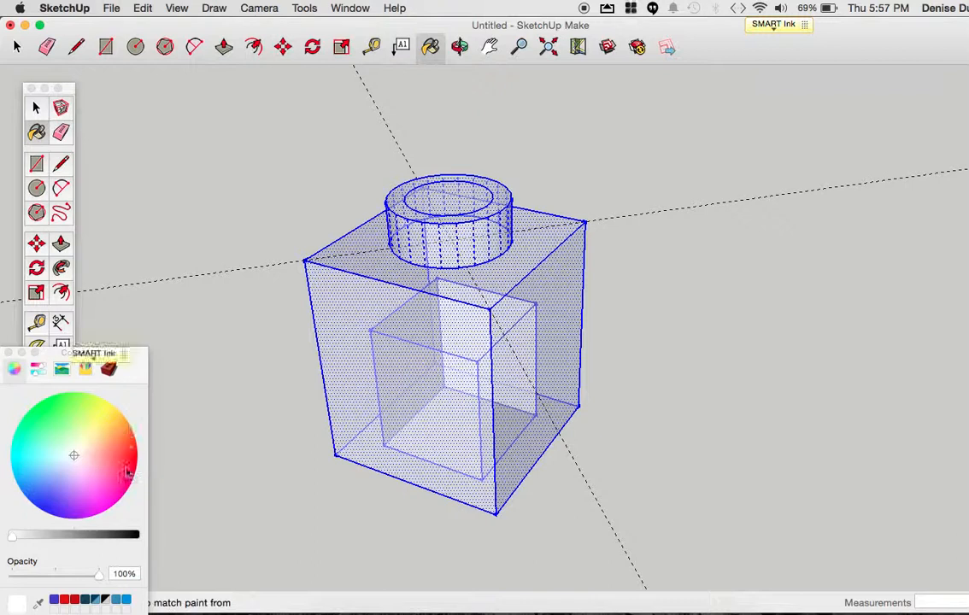
pyautogui.click(53, 601)
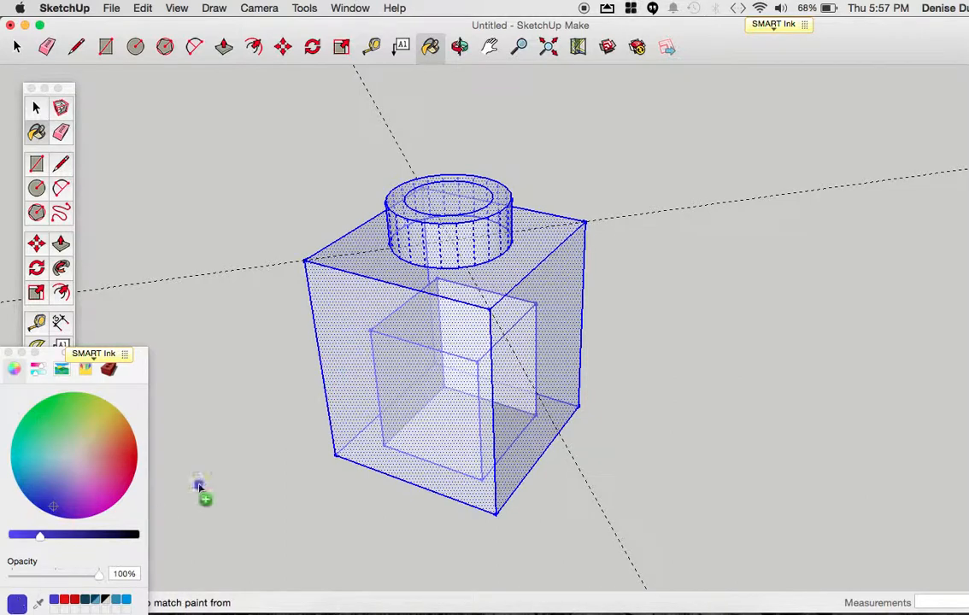
pyautogui.click(396, 253)
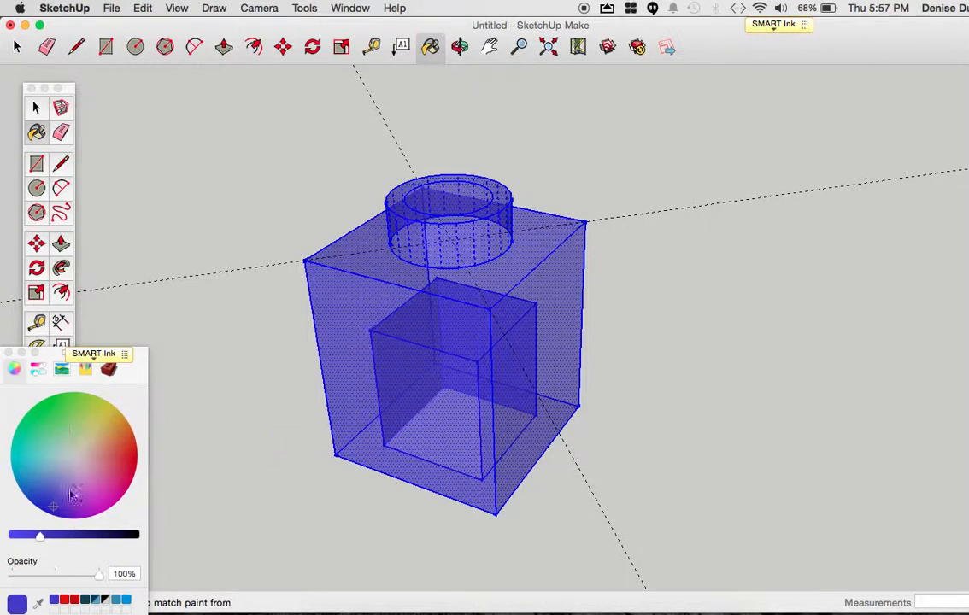
pyautogui.click(220, 8)
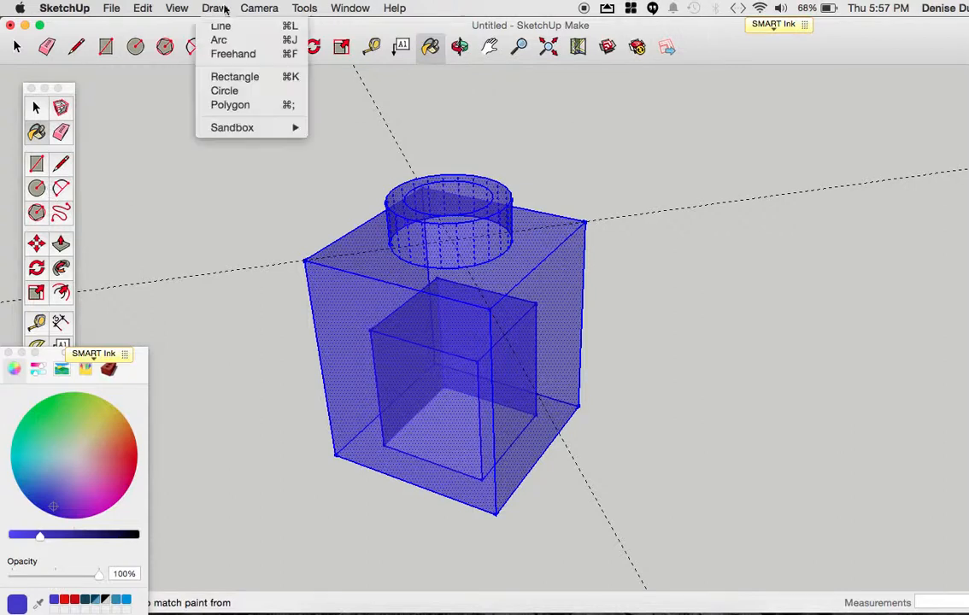
pyautogui.moveTo(177, 8)
pyautogui.moveTo(205, 26)
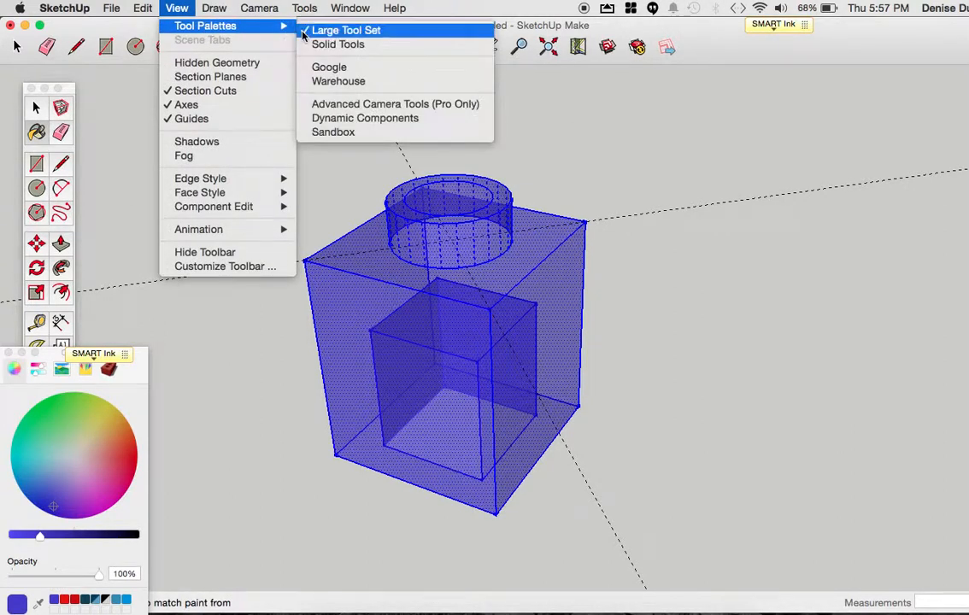
pyautogui.click(180, 8)
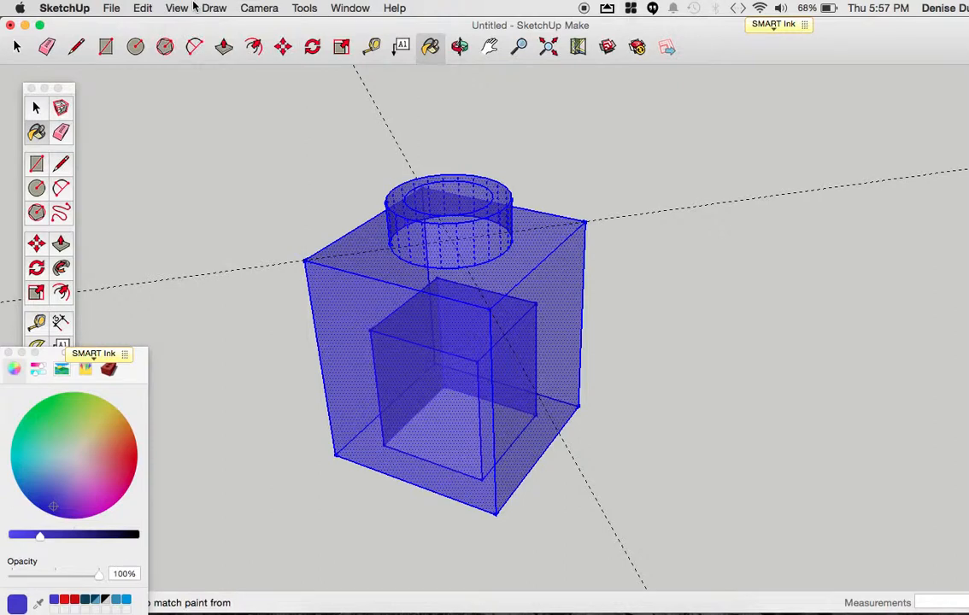
# Close the colour picker and erase both diagonal guide lines running across the brick
pyautogui.click(8, 353)
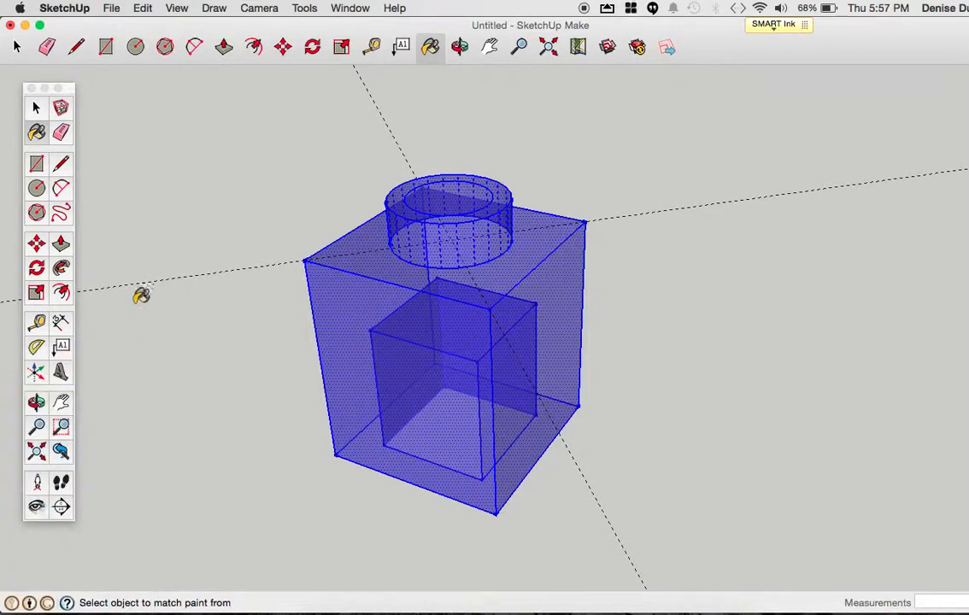
pyautogui.press('e')
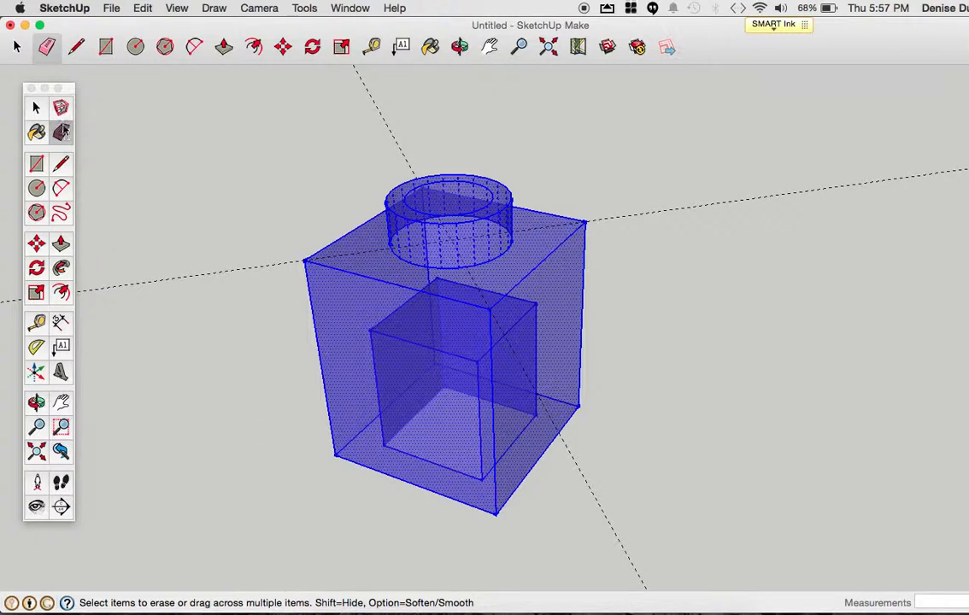
pyautogui.click(63, 134)
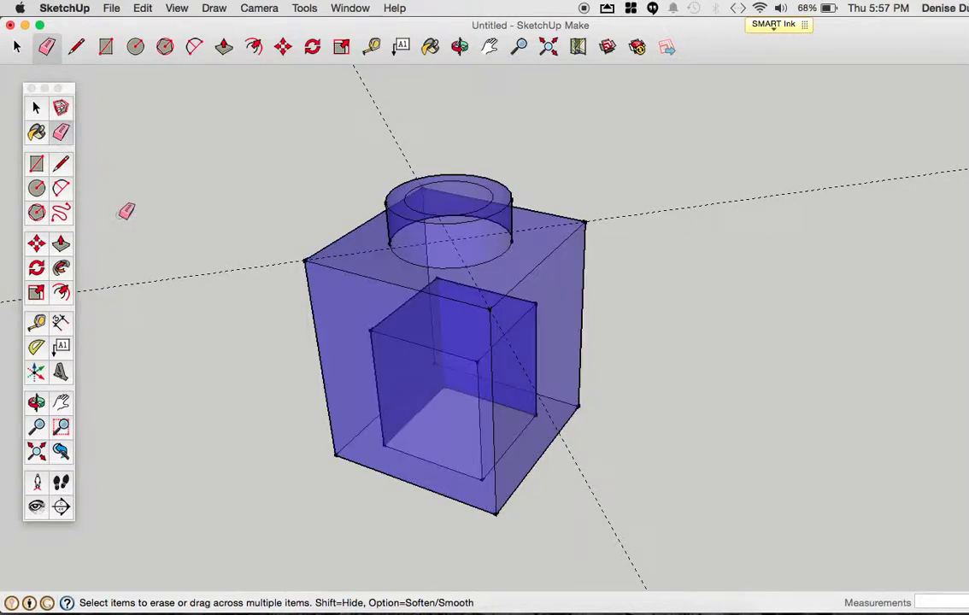
pyautogui.click(177, 276)
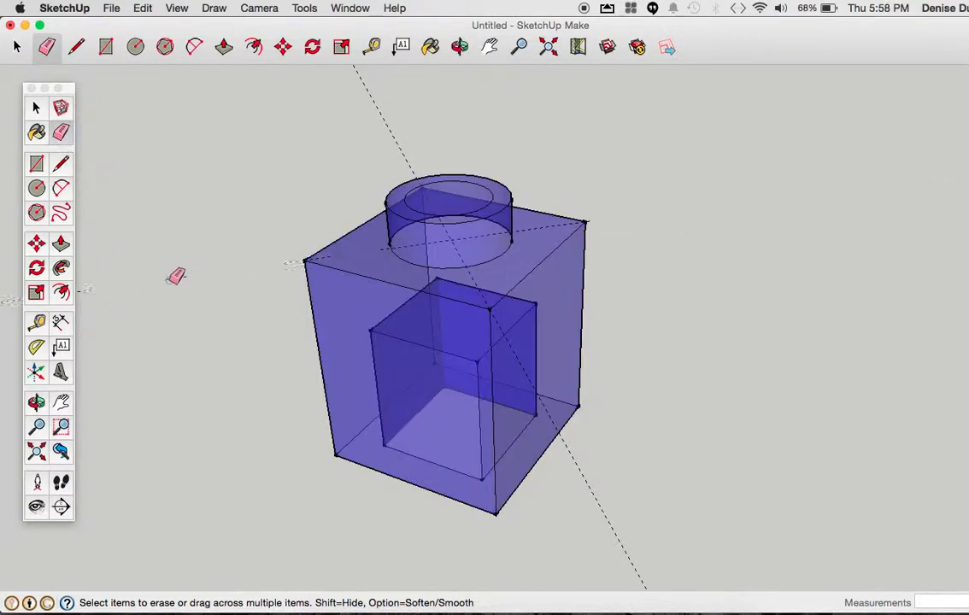
pyautogui.click(401, 138)
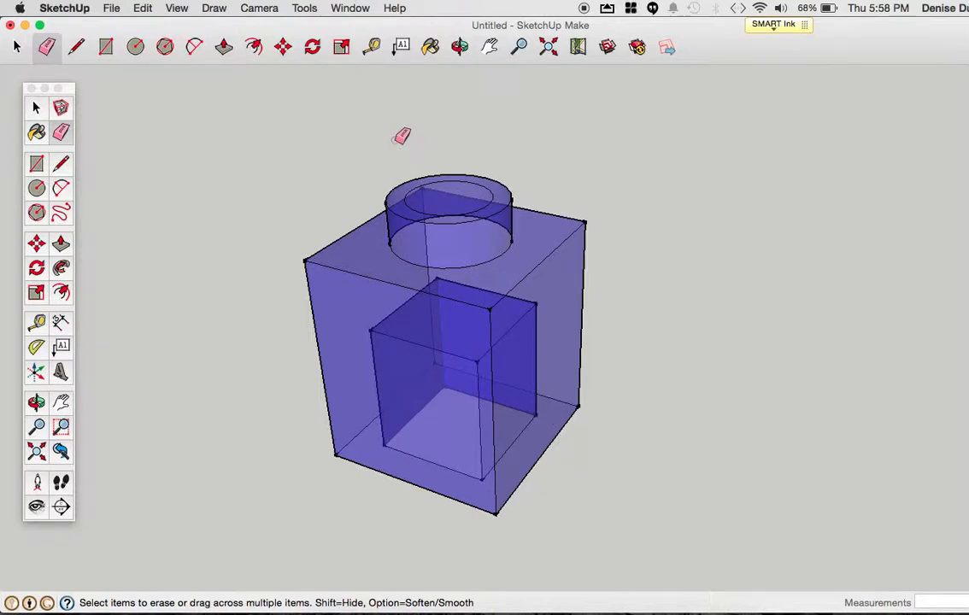
# Turn off the X-ray face style so the brick's faces are opaque
pyautogui.click(176, 8)
pyautogui.moveTo(210, 186)
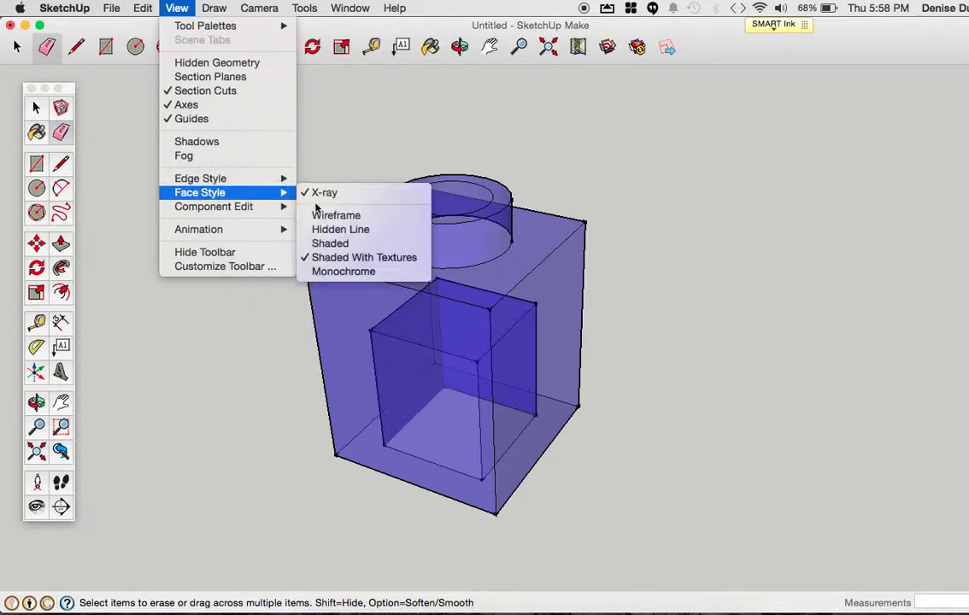
pyautogui.click(325, 195)
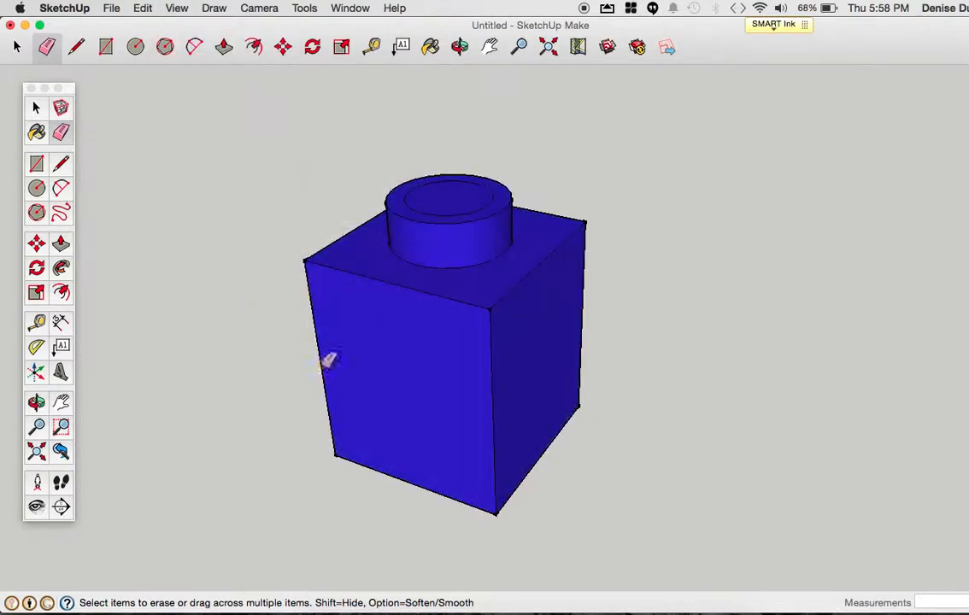
# Draw a 32 mm by 16 mm rectangle on the ground in the free space beside the blue brick
pyautogui.press('o')
pyautogui.moveTo(322, 337); pyautogui.dragTo(247, 331)
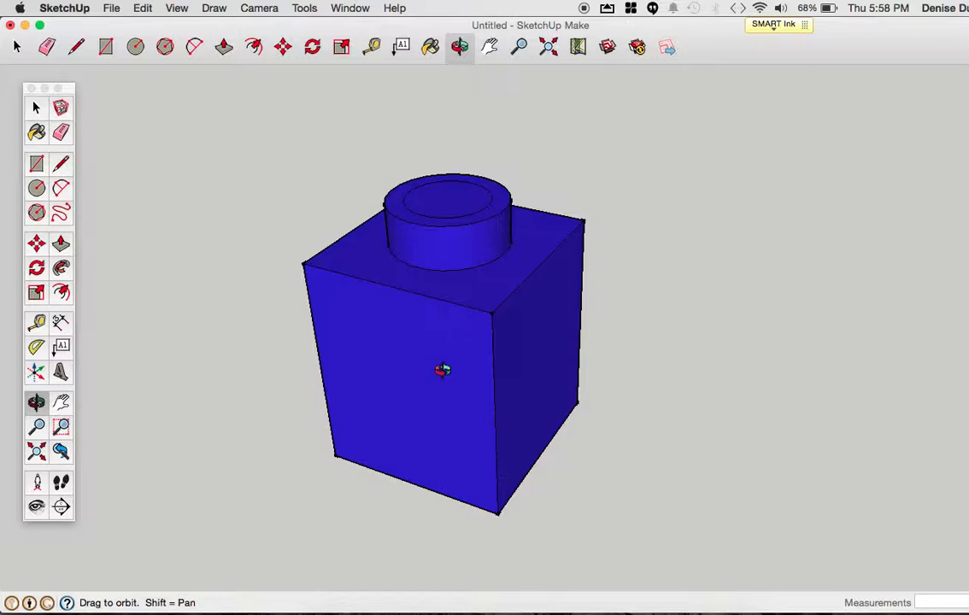
pyautogui.moveTo(651, 419); pyautogui.dragTo(651, 468)
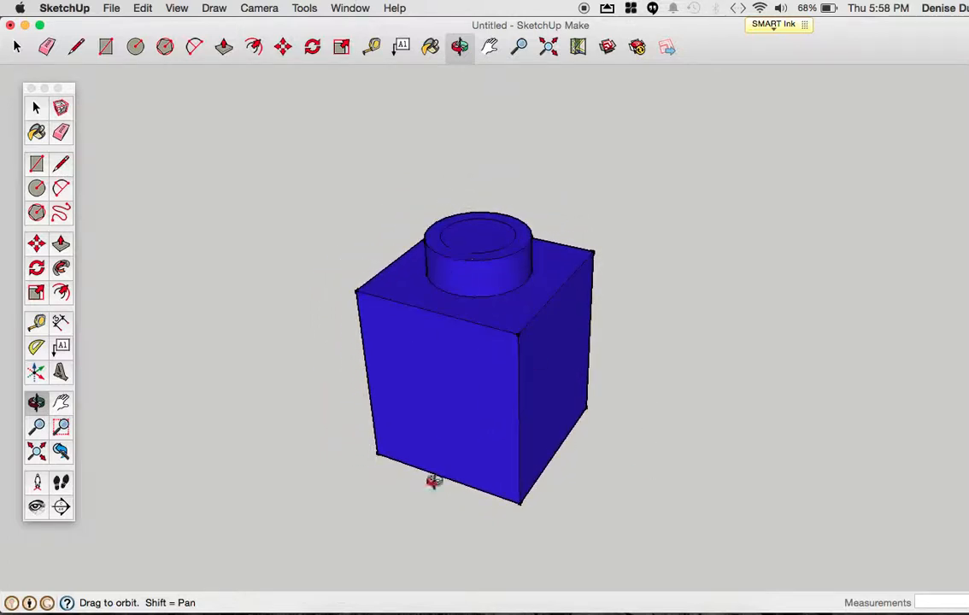
pyautogui.scroll(-6, 461, 357)
pyautogui.scroll(2, 463, 362)
pyautogui.scroll(-1, 462, 361)
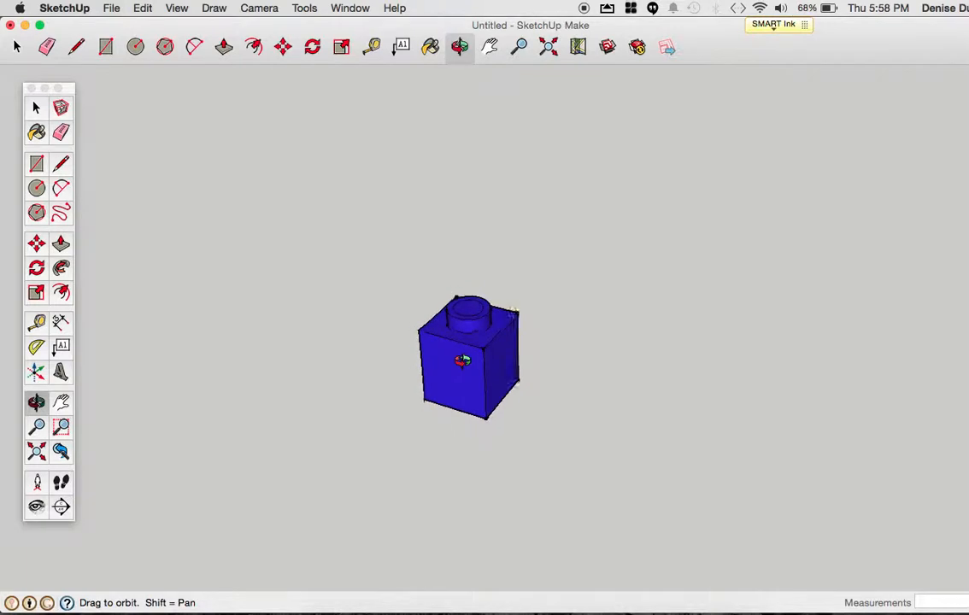
pyautogui.keyDown('shift'); pyautogui.moveTo(627, 389); pyautogui.dragTo(445, 251); pyautogui.keyUp('shift')
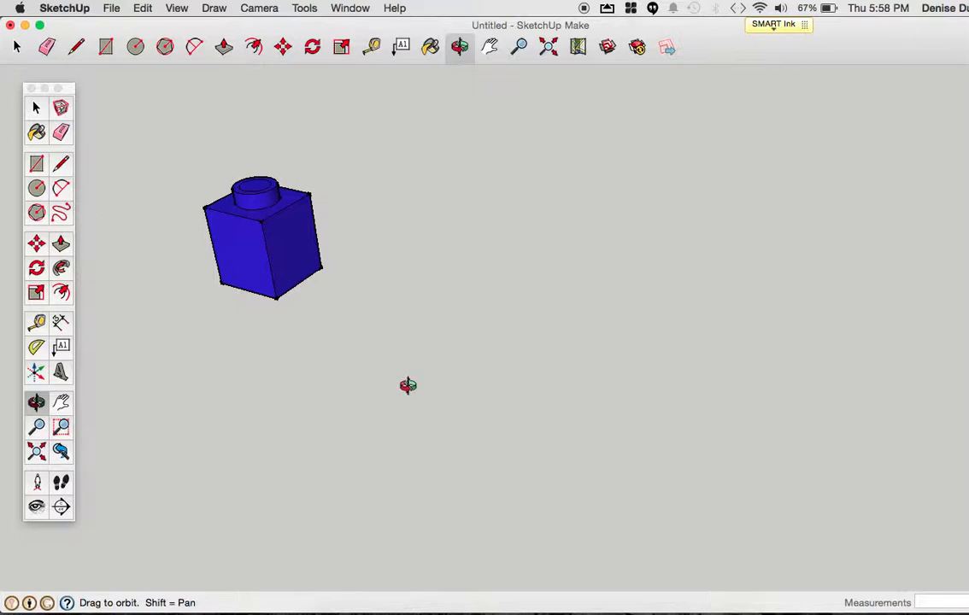
pyautogui.keyDown('shift'); pyautogui.moveTo(488, 366); pyautogui.dragTo(434, 334); pyautogui.keyUp('shift')
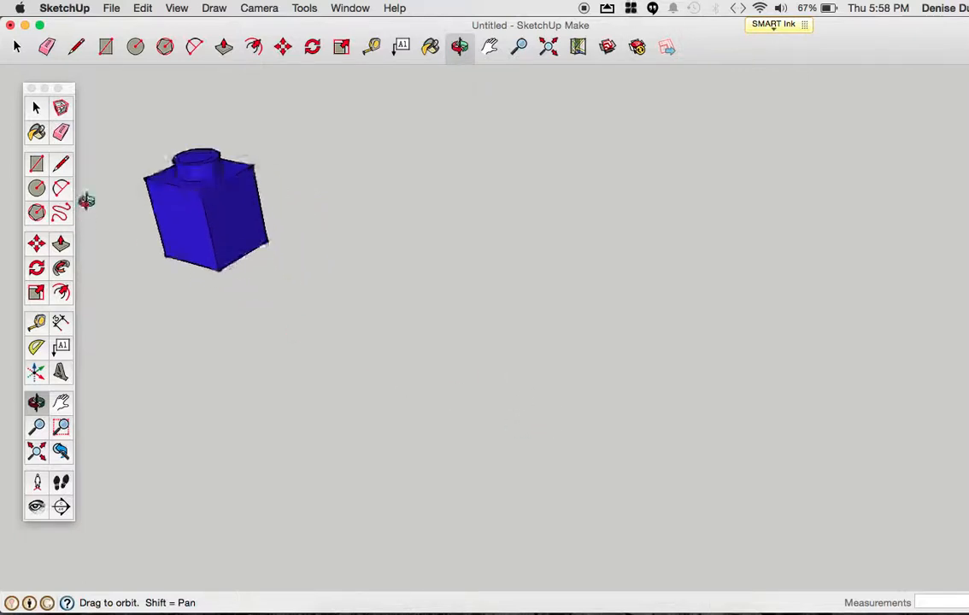
pyautogui.click(37, 163)
pyautogui.click(351, 331)
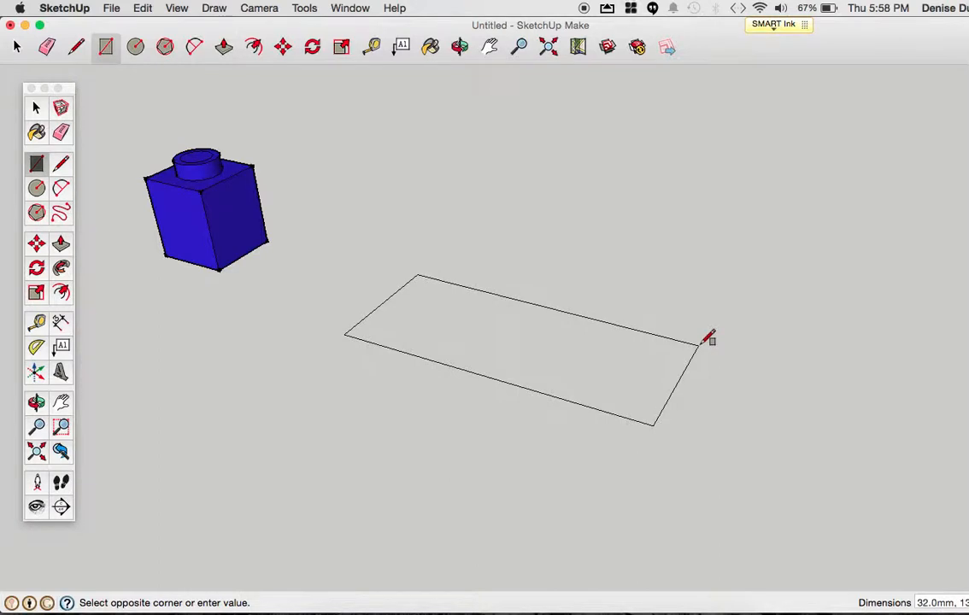
pyautogui.write('32mm')
pyautogui.press('Return')
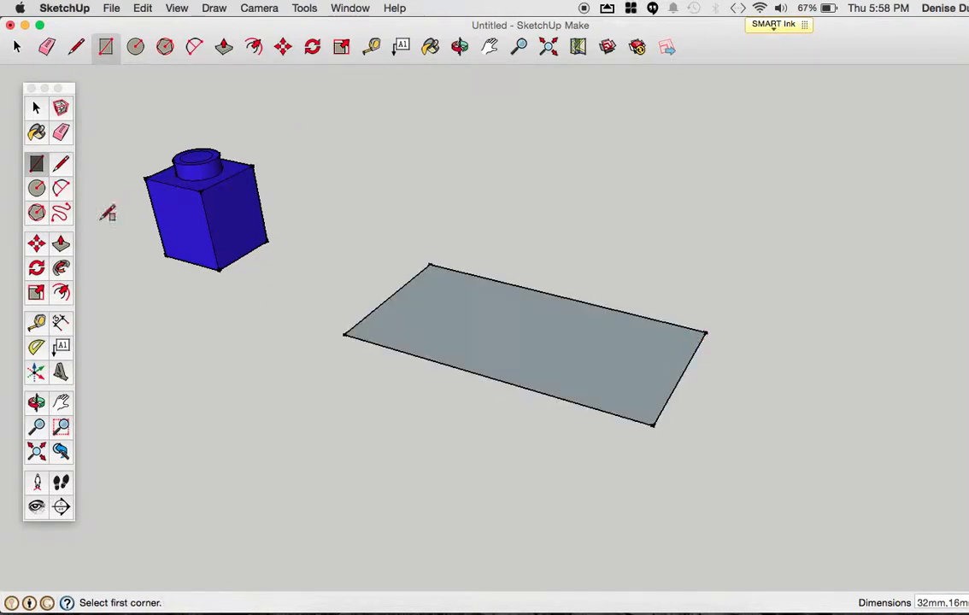
# Push/Pull the new rectangle upward by 10 mm to form a block
pyautogui.click(60, 243)
pyautogui.click(413, 326)
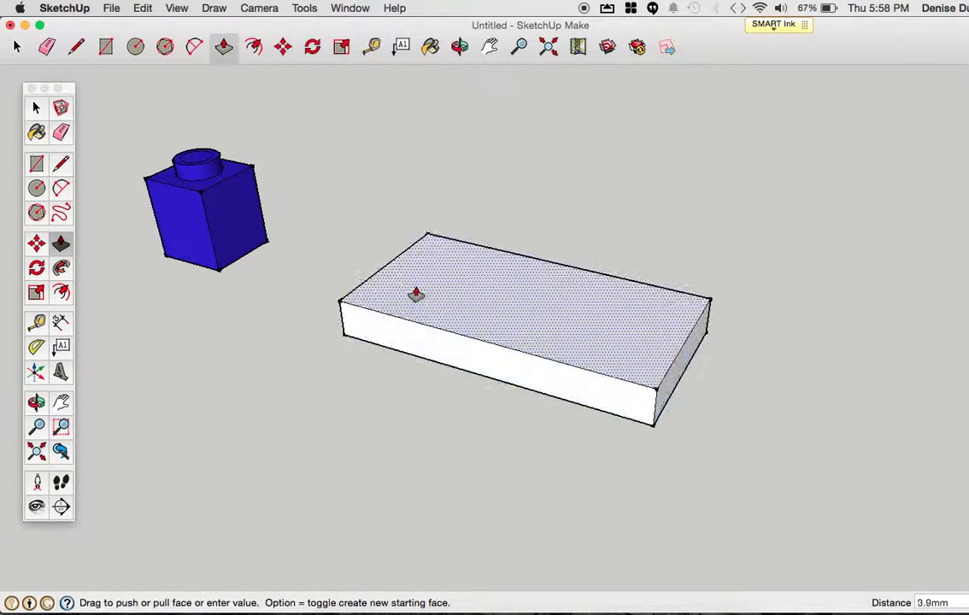
pyautogui.write('10.0mm')
pyautogui.press('Return')
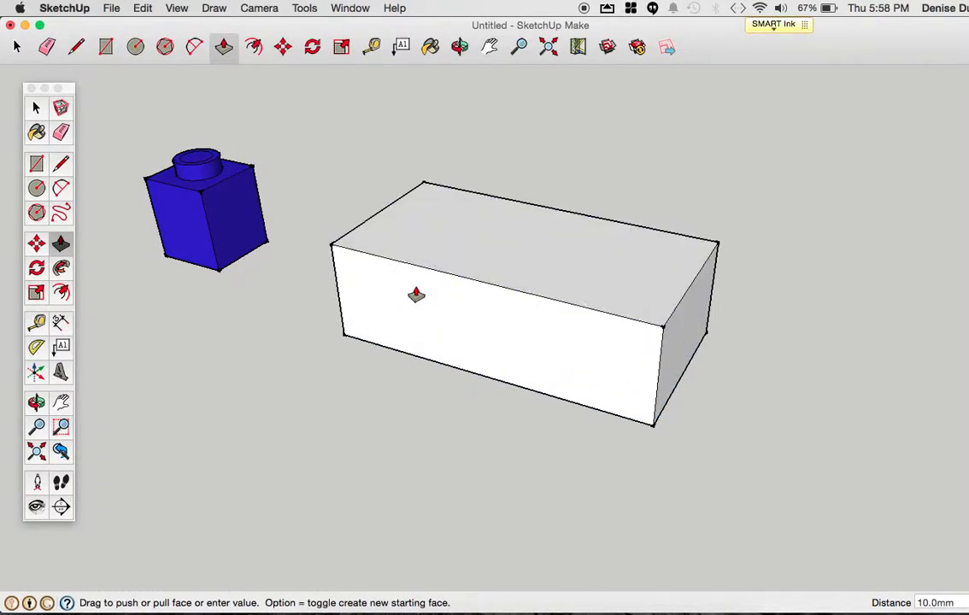
# Divide the front long edge of the new block's top face into 8 segments
pyautogui.click(35, 106)
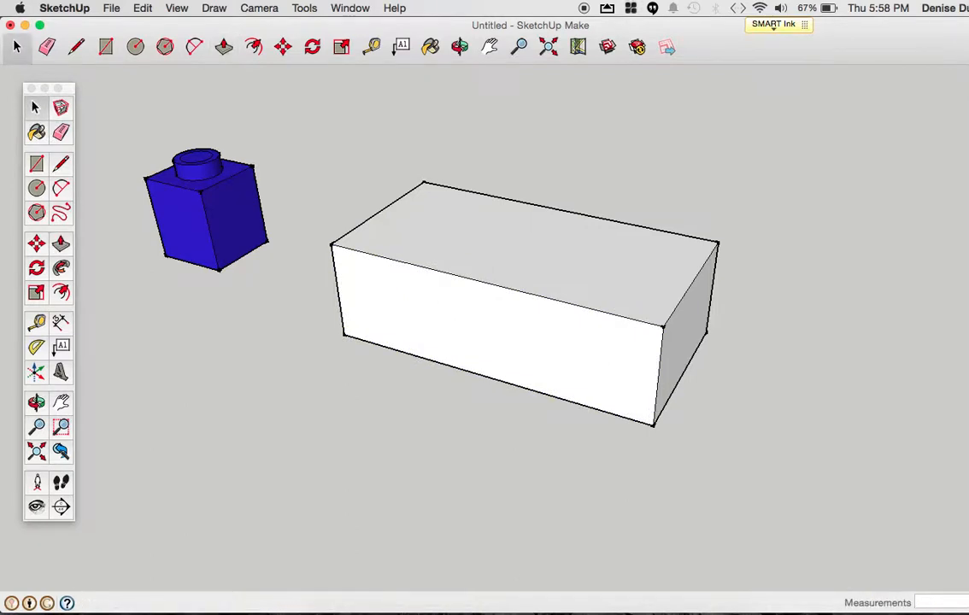
pyautogui.click(401, 268)
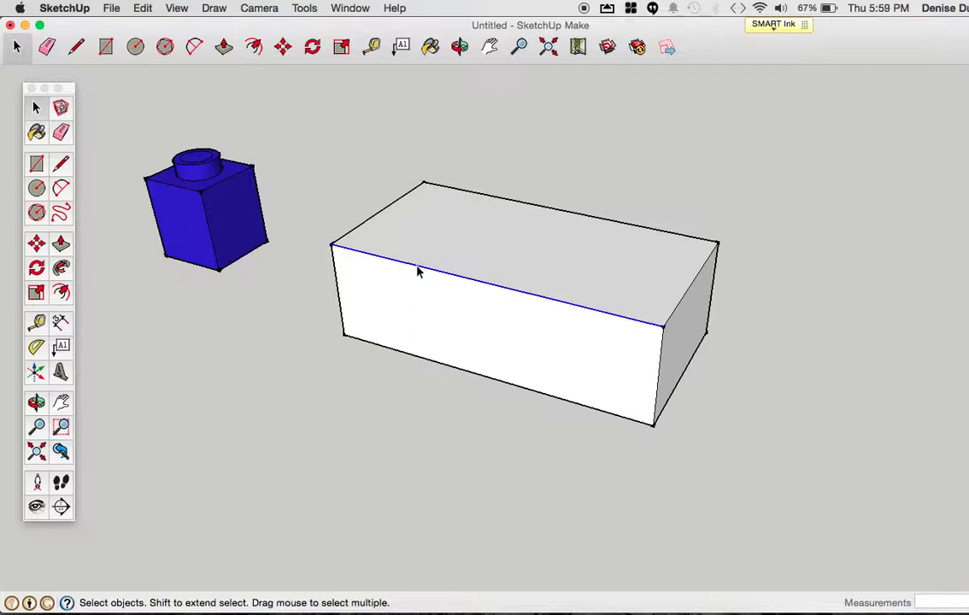
pyautogui.rightClick(418, 269)
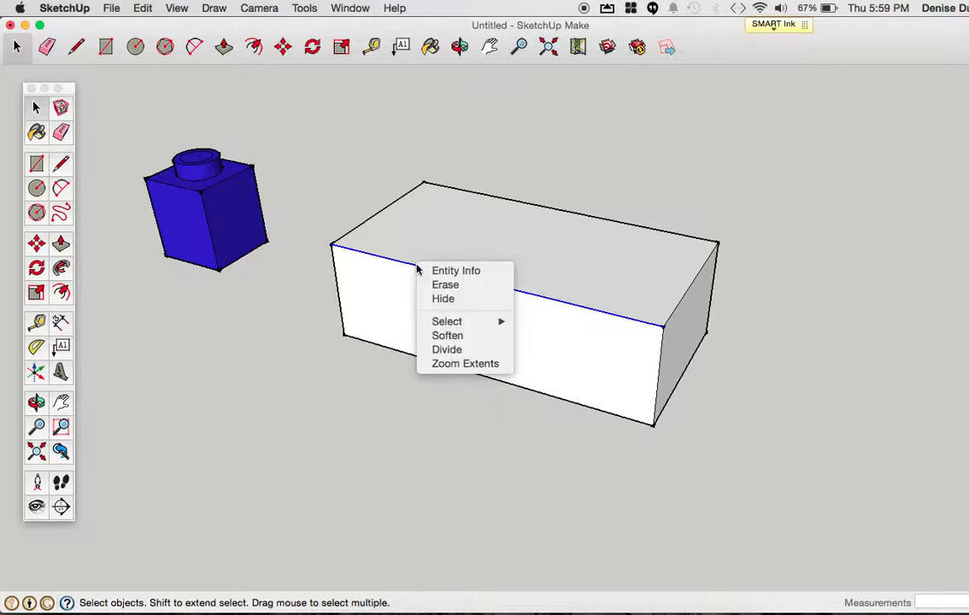
pyautogui.click(434, 350)
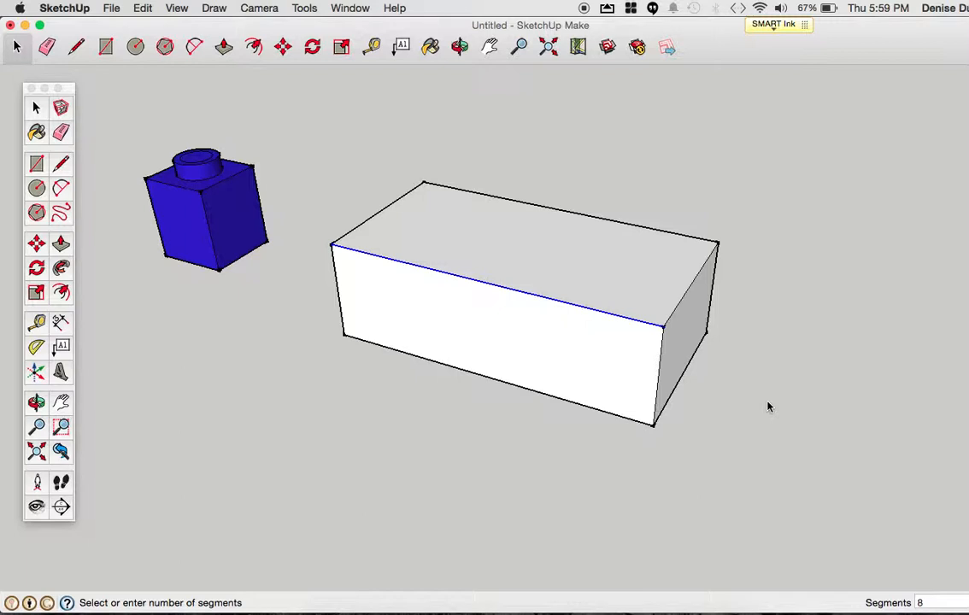
pyautogui.press('Return')
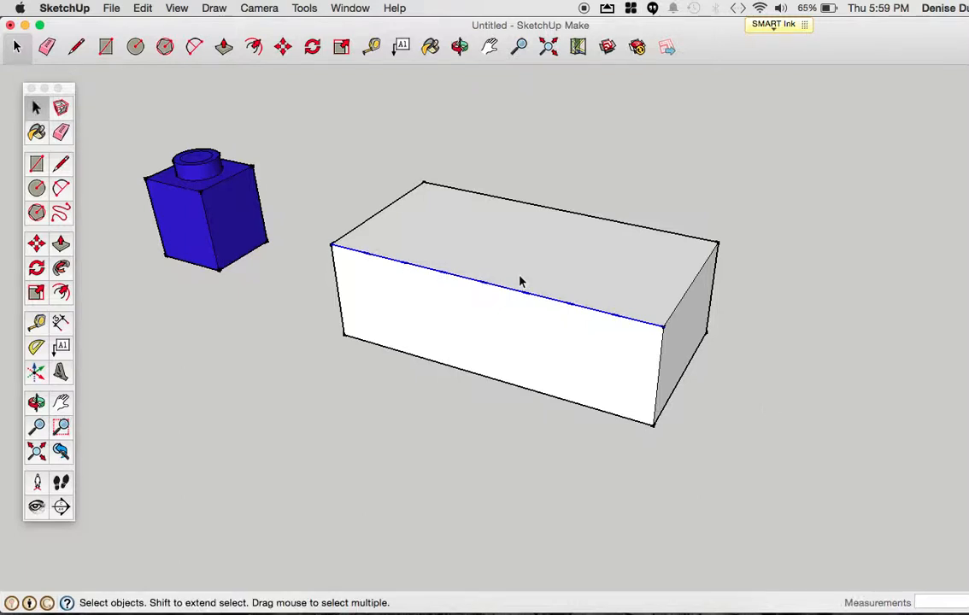
# Divide the back long edge of the larger block's top face into 8 segments
pyautogui.scroll(-2, 519, 281)
pyautogui.scroll(6, 519, 280)
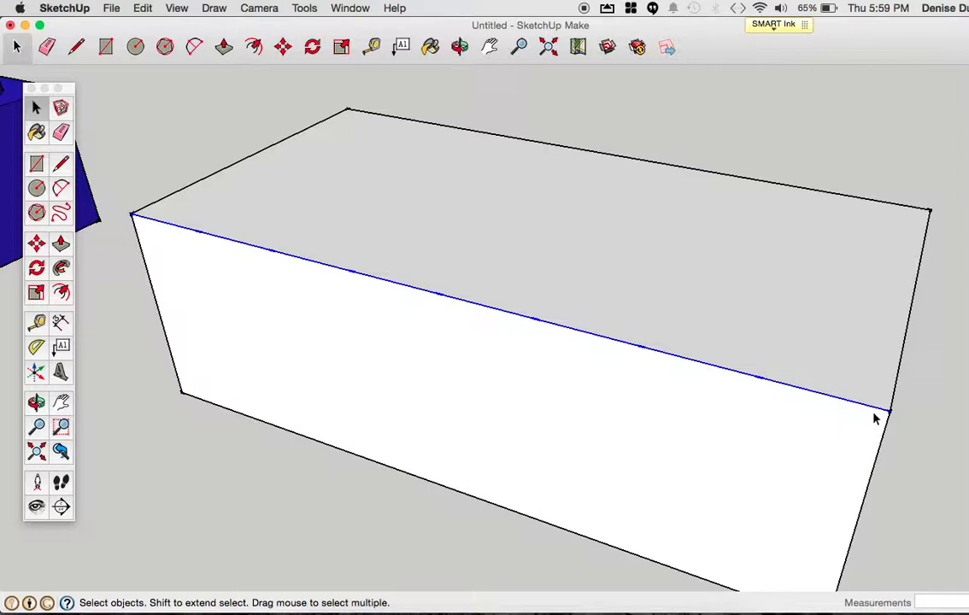
pyautogui.click(739, 178)
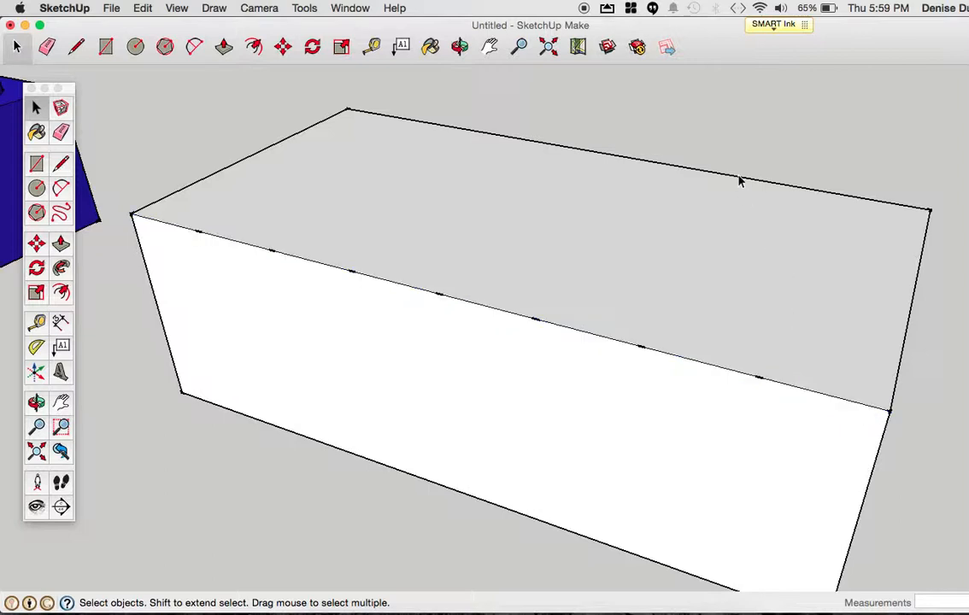
pyautogui.click(739, 177)
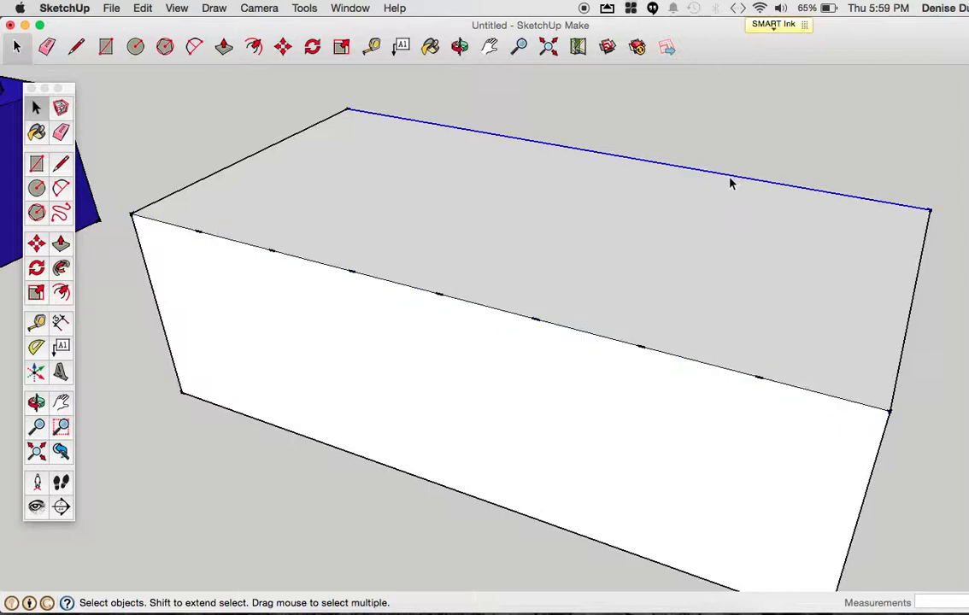
pyautogui.rightClick(728, 181)
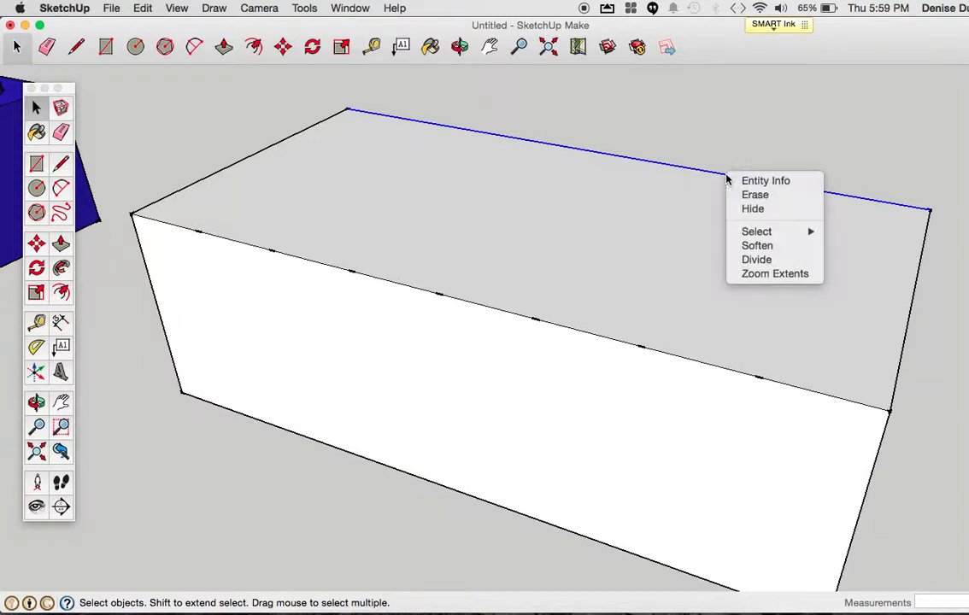
pyautogui.click(759, 261)
pyautogui.write('8')
pyautogui.press('Return')
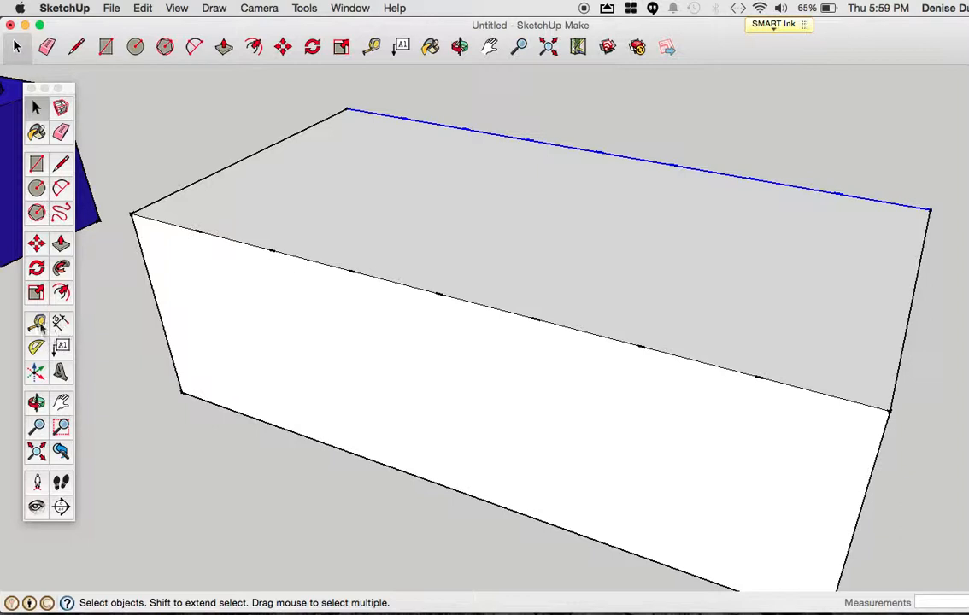
# Place Tape Measure guides across the top face between the seven matching division points of the front and back long edges
pyautogui.click(35, 321)
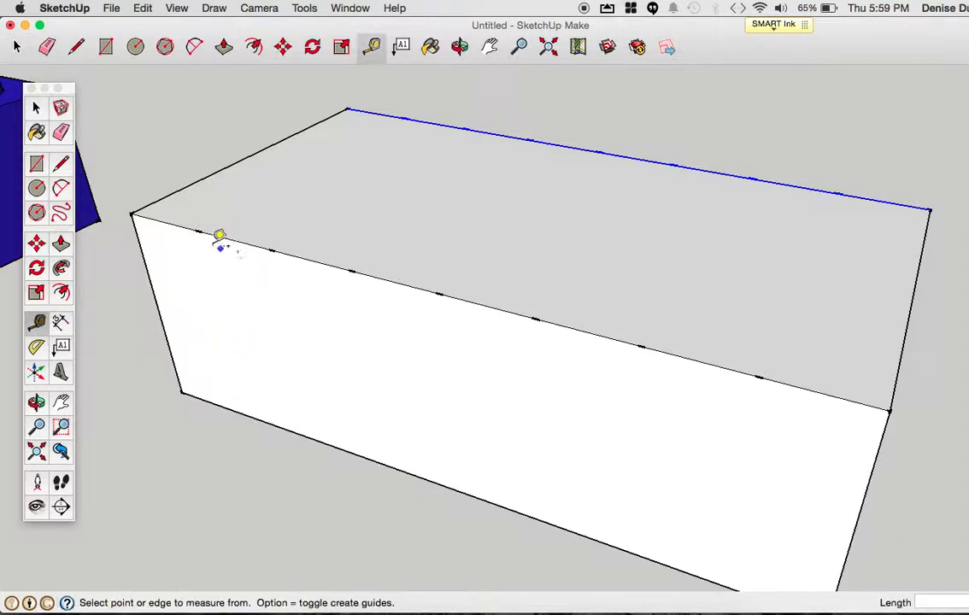
pyautogui.click(198, 231)
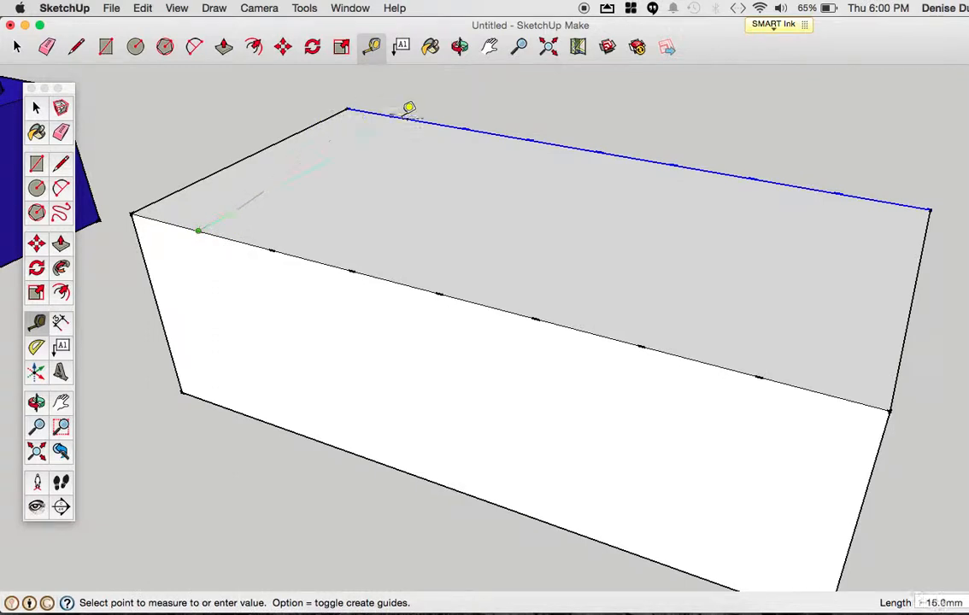
pyautogui.click(405, 118)
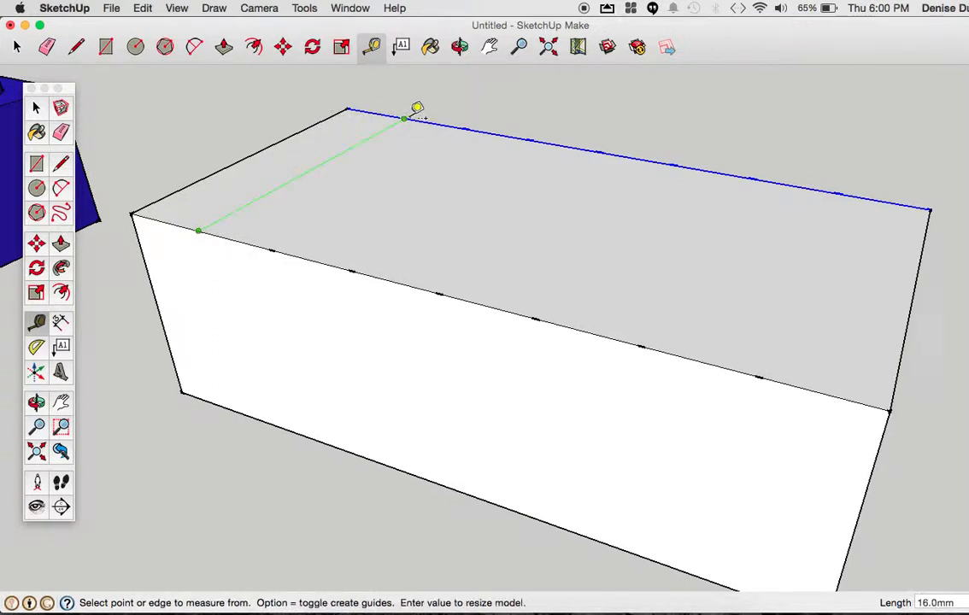
pyautogui.click(271, 250)
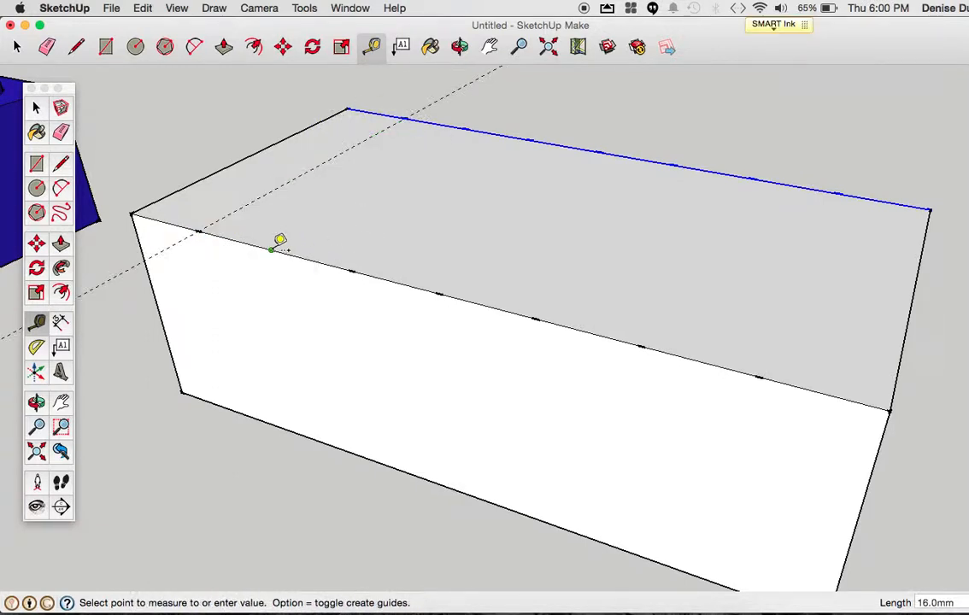
pyautogui.click(466, 128)
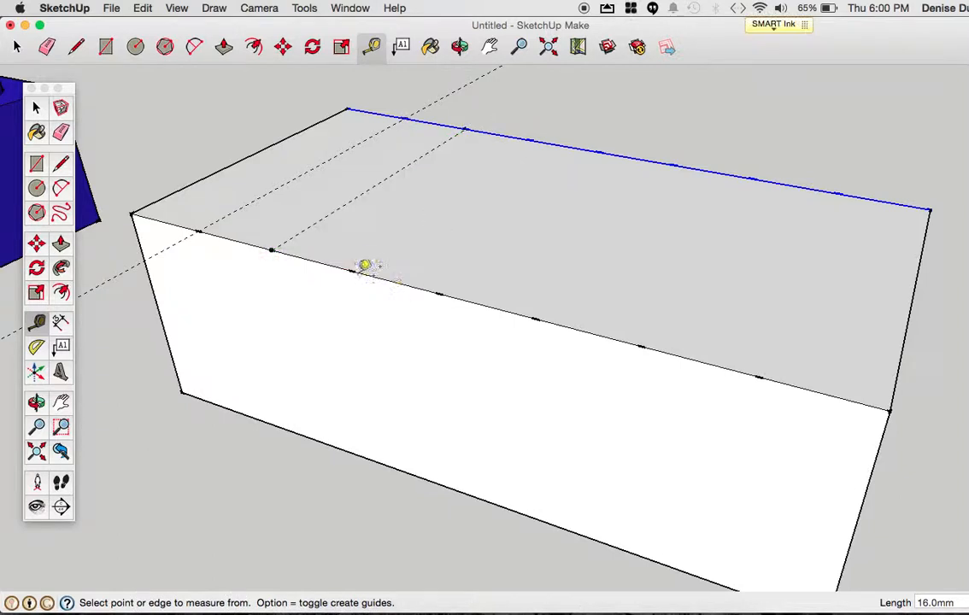
pyautogui.click(351, 271)
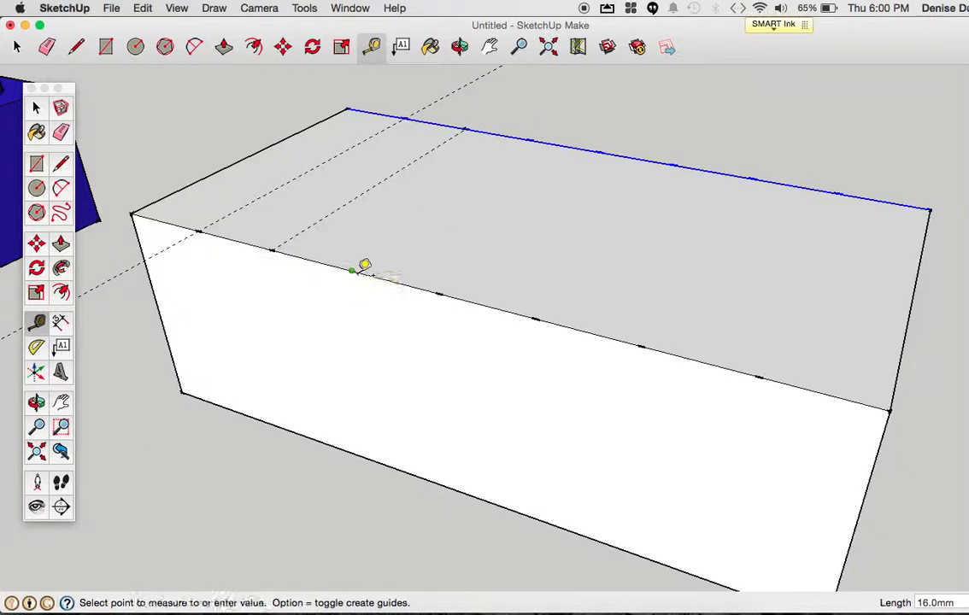
pyautogui.click(530, 137)
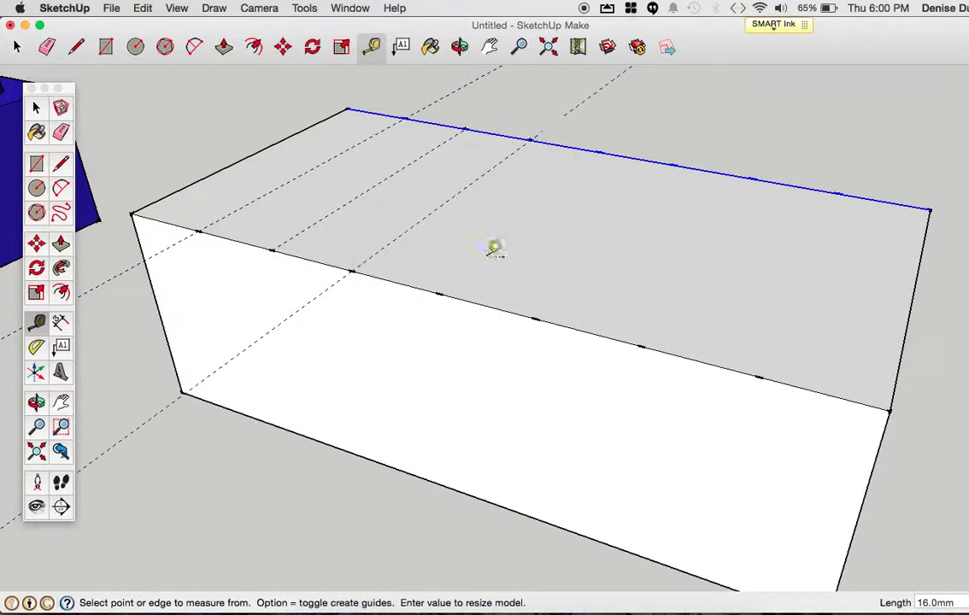
pyautogui.click(440, 293)
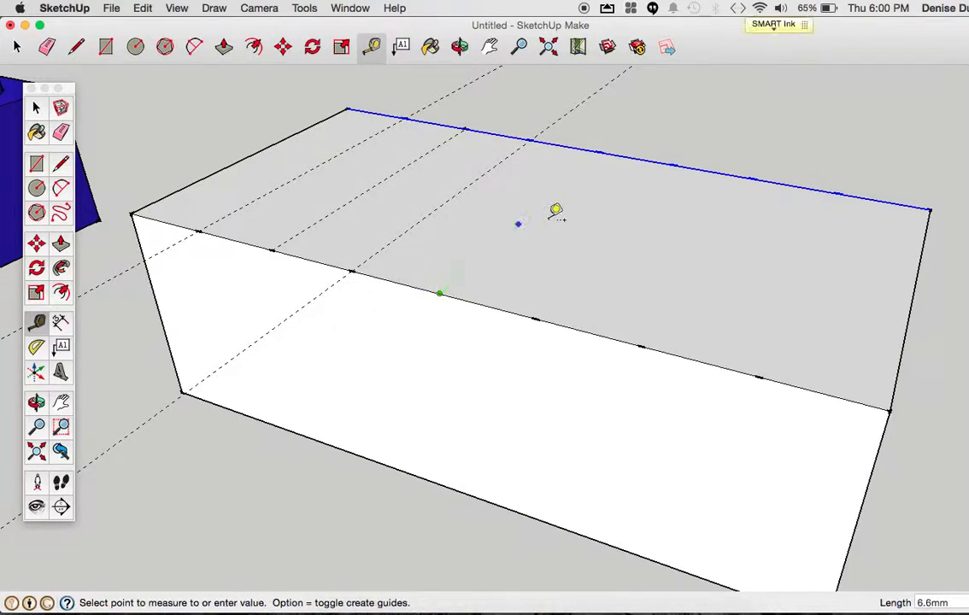
pyautogui.click(602, 150)
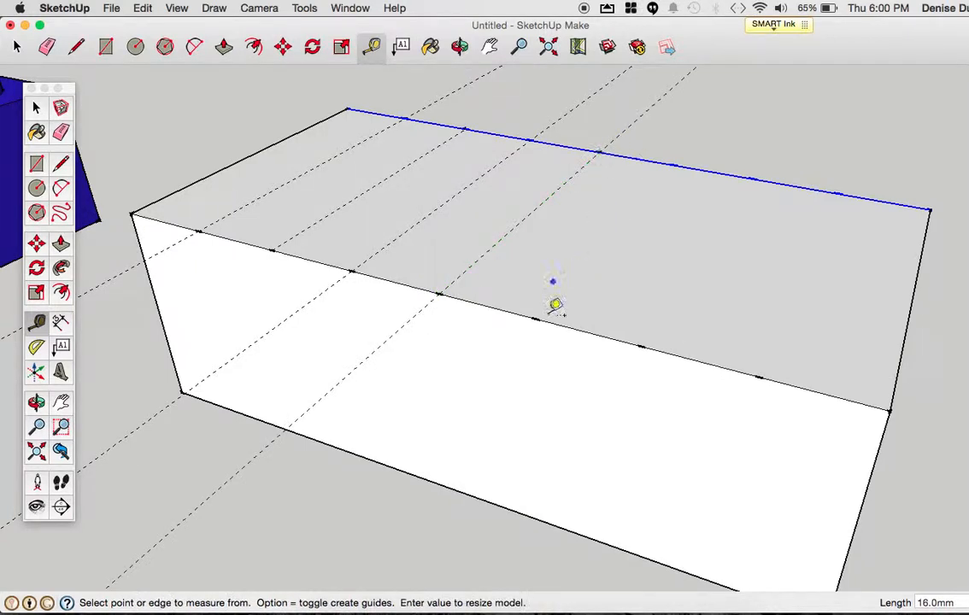
pyautogui.click(537, 318)
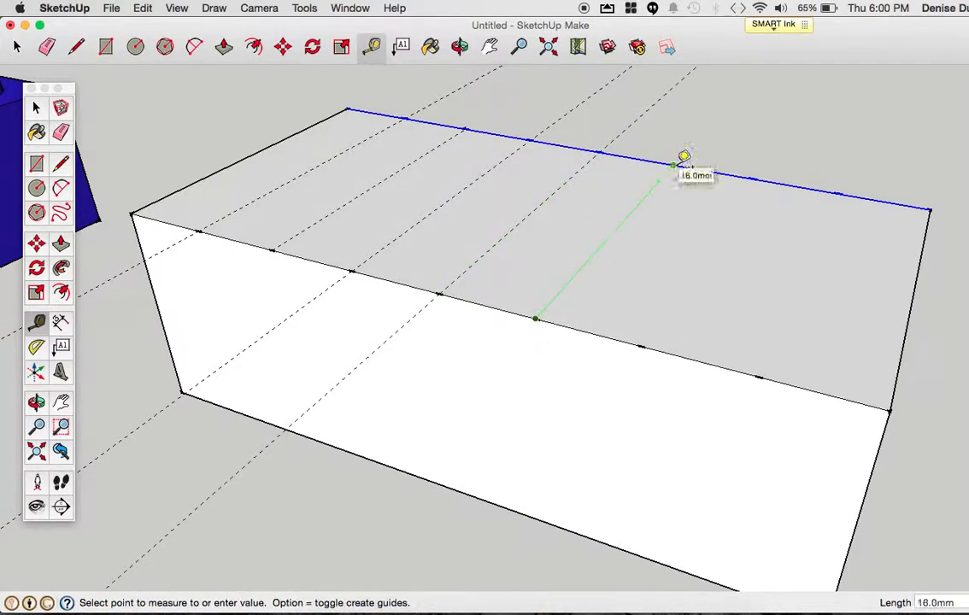
pyautogui.click(677, 162)
pyautogui.click(642, 347)
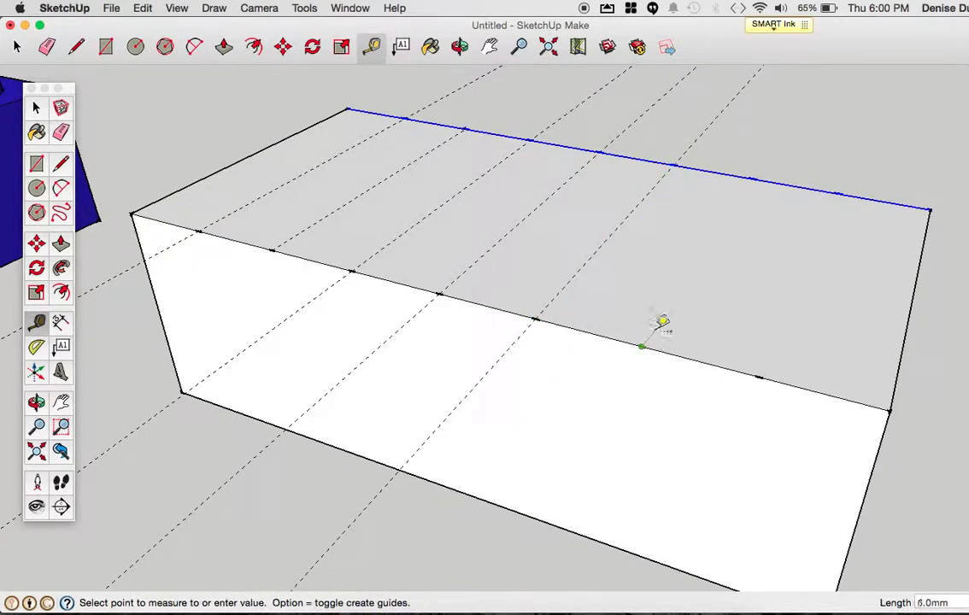
pyautogui.click(753, 179)
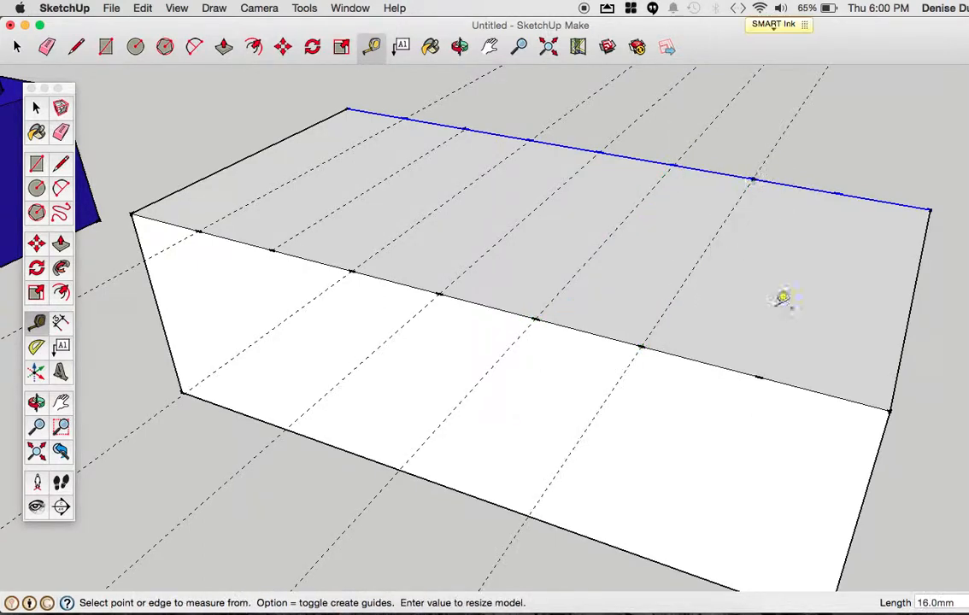
pyautogui.click(760, 376)
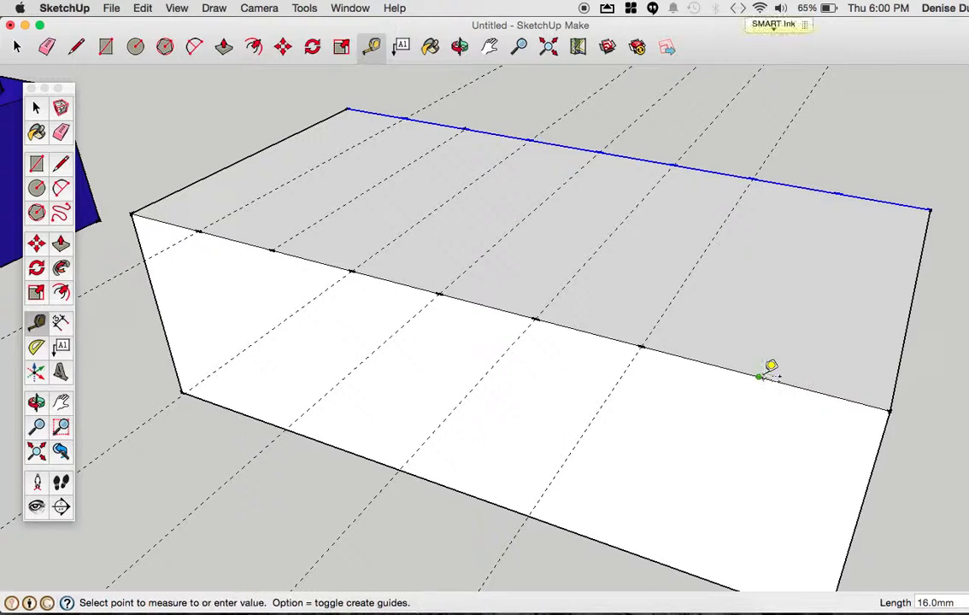
pyautogui.click(839, 194)
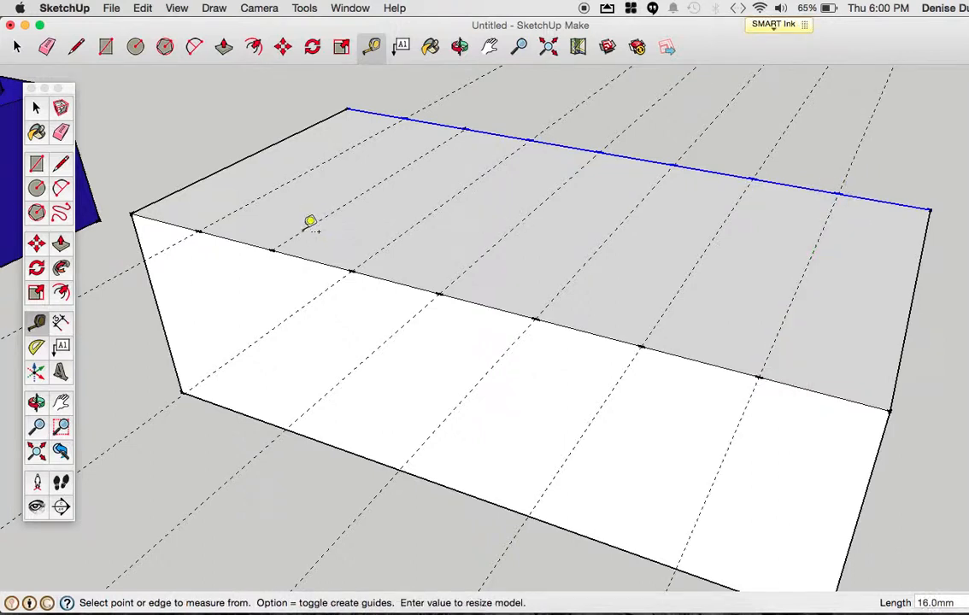
pyautogui.press('e')
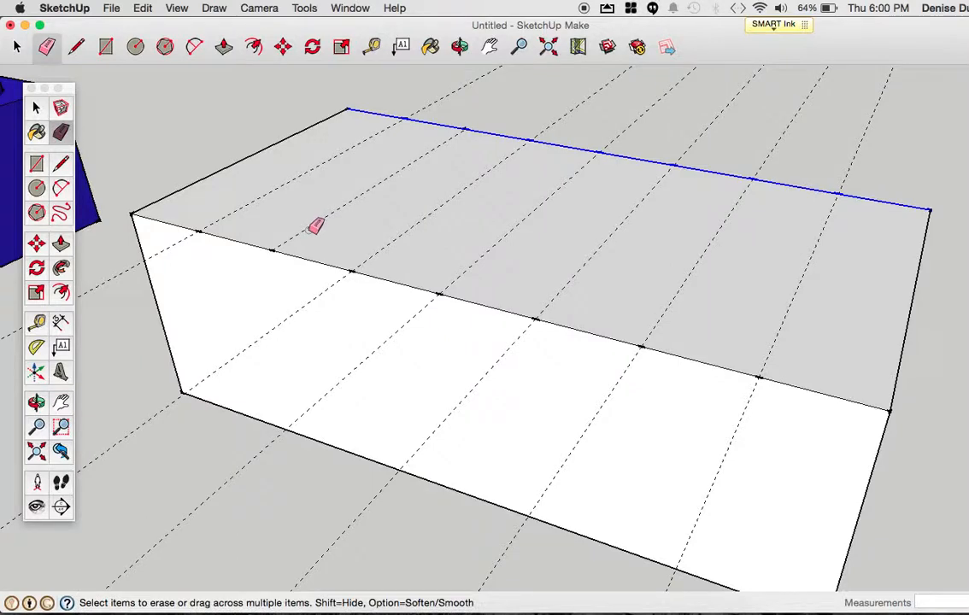
pyautogui.click(36, 108)
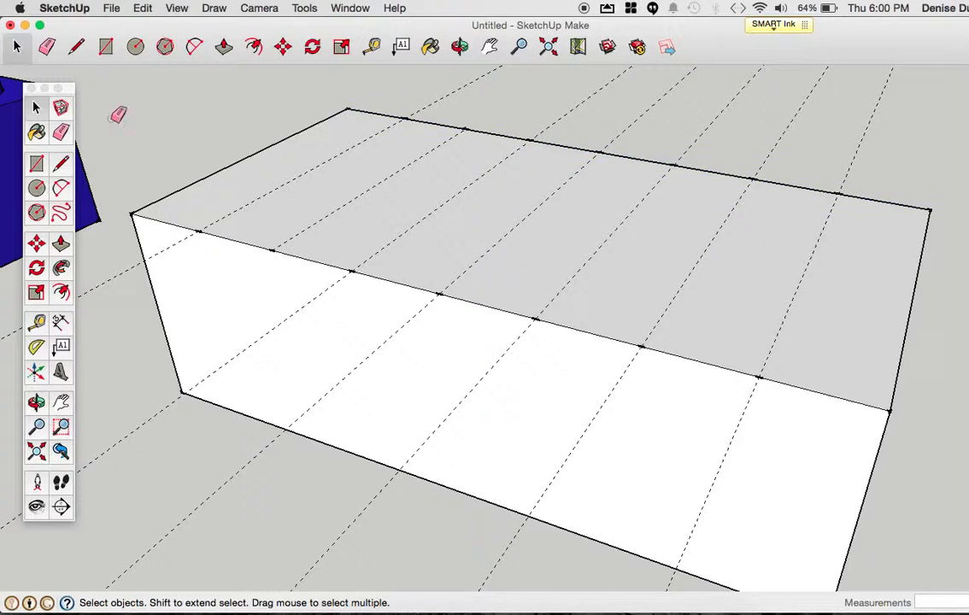
pyautogui.press('e')
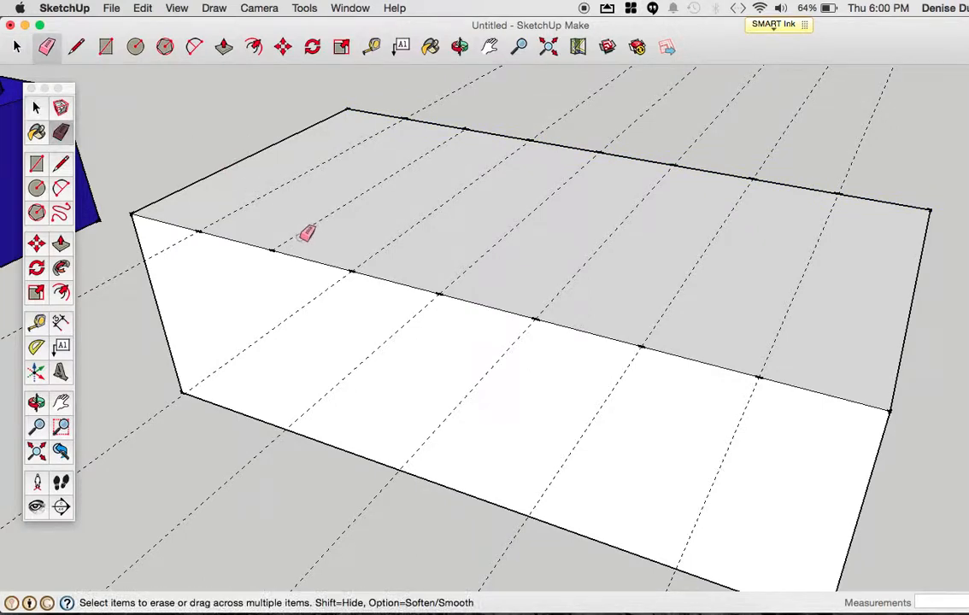
pyautogui.press('o')
pyautogui.moveTo(301, 239)
pyautogui.mouseDown()
pyautogui.moveTo(306, 260)
pyautogui.moveTo(451, 405)
pyautogui.moveTo(370, 398)
pyautogui.mouseUp()
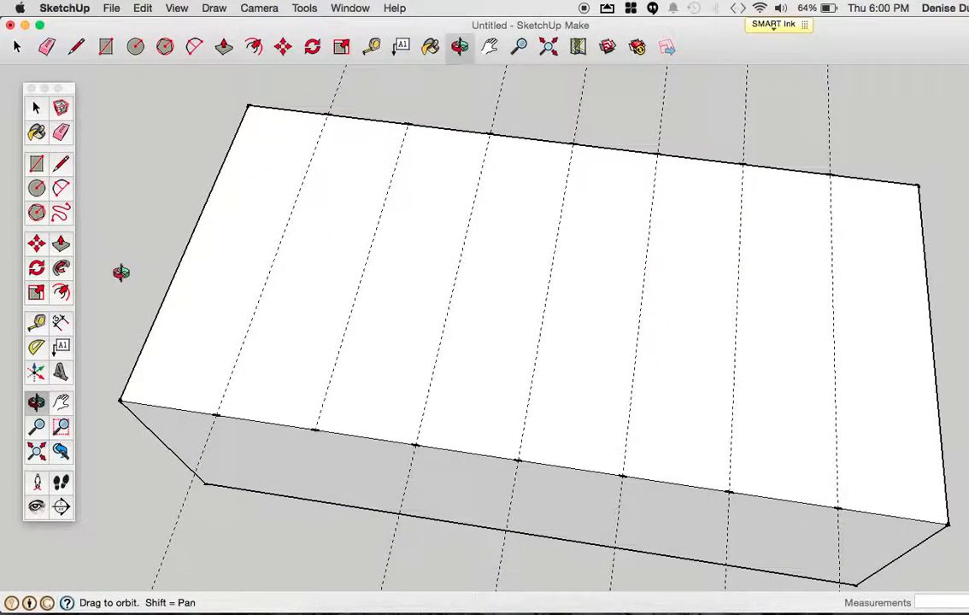
pyautogui.click(36, 107)
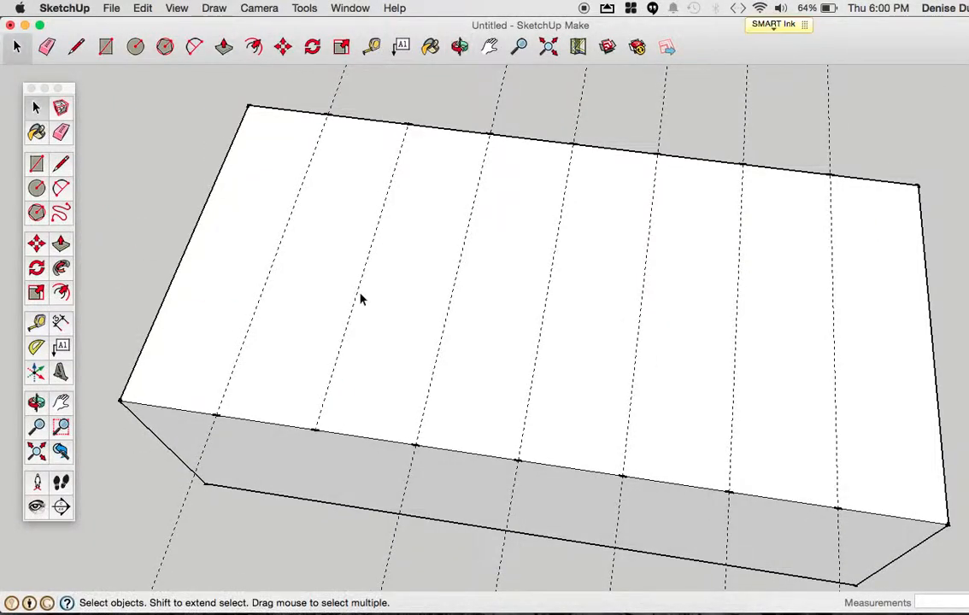
# Redraw the second guide from the left between its front and back division points so it matches the other guides
pyautogui.click(335, 411)
pyautogui.press('o')
pyautogui.moveTo(335, 408); pyautogui.dragTo(104, 347)
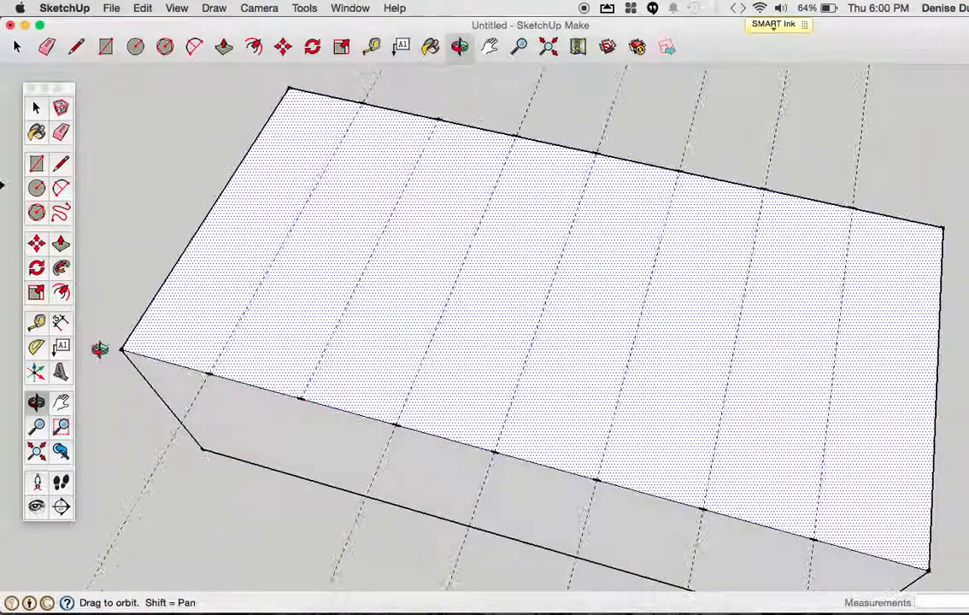
pyautogui.click(37, 321)
pyautogui.click(303, 399)
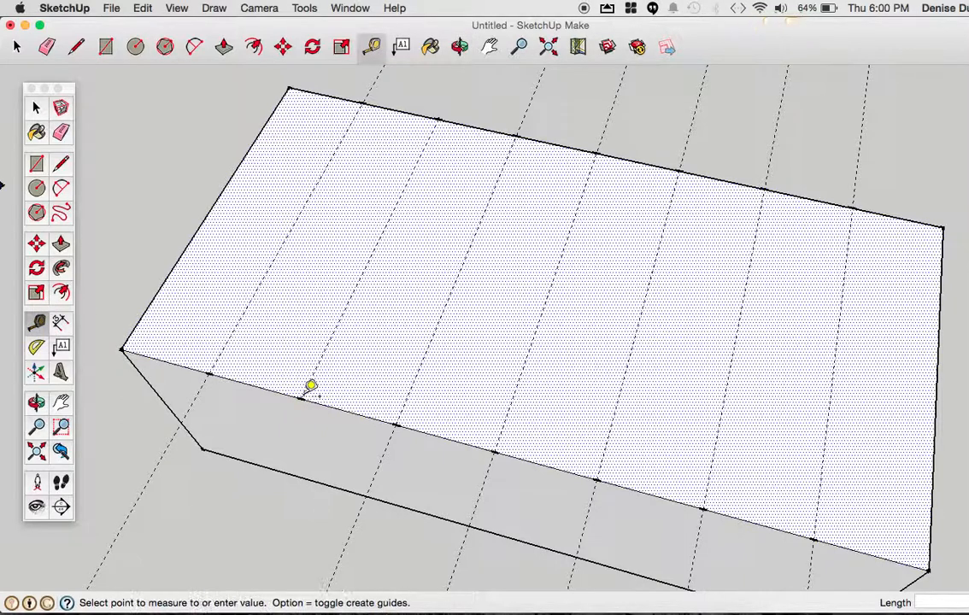
pyautogui.write('1')
pyautogui.press('Return')
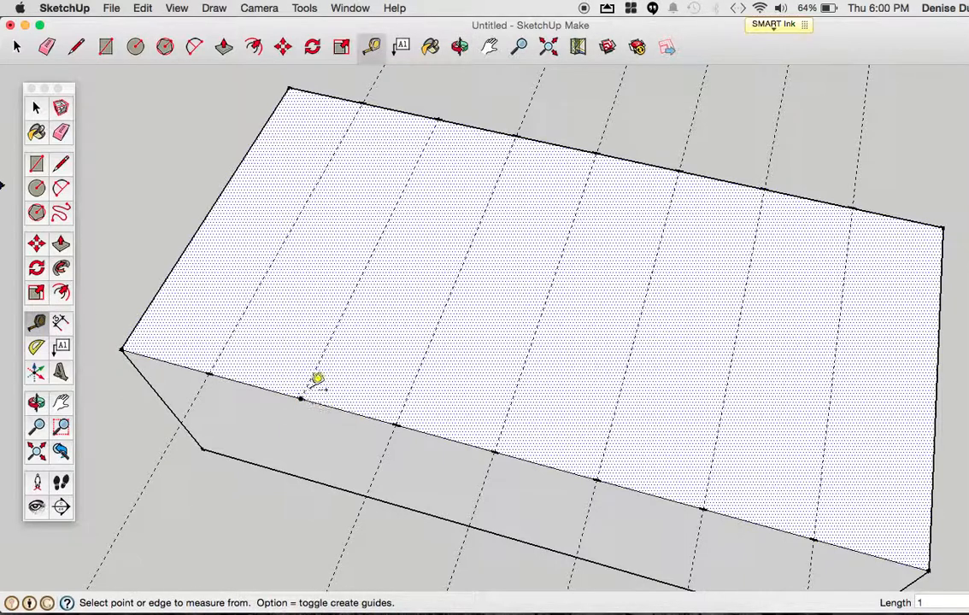
pyautogui.click(301, 398)
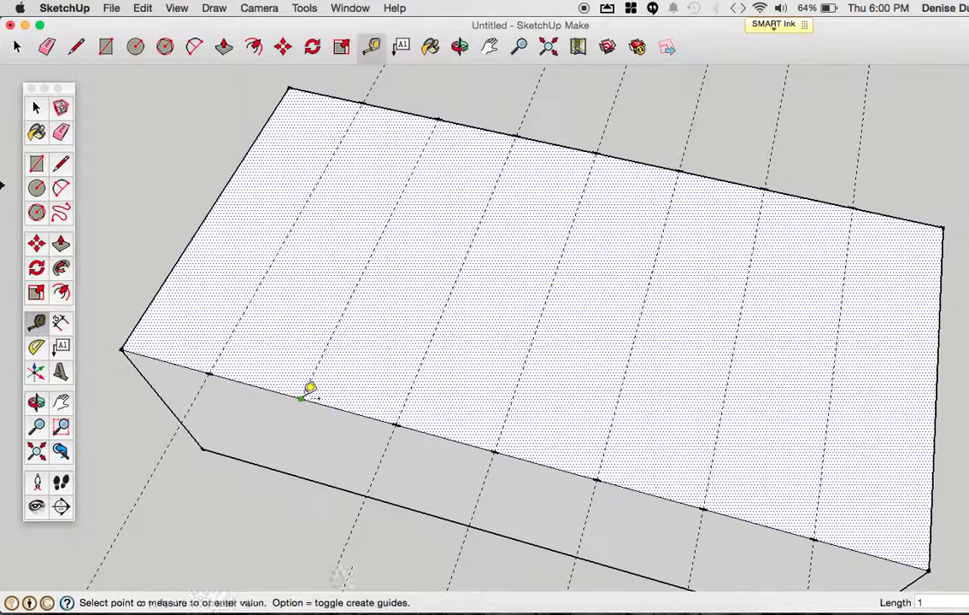
pyautogui.click(439, 118)
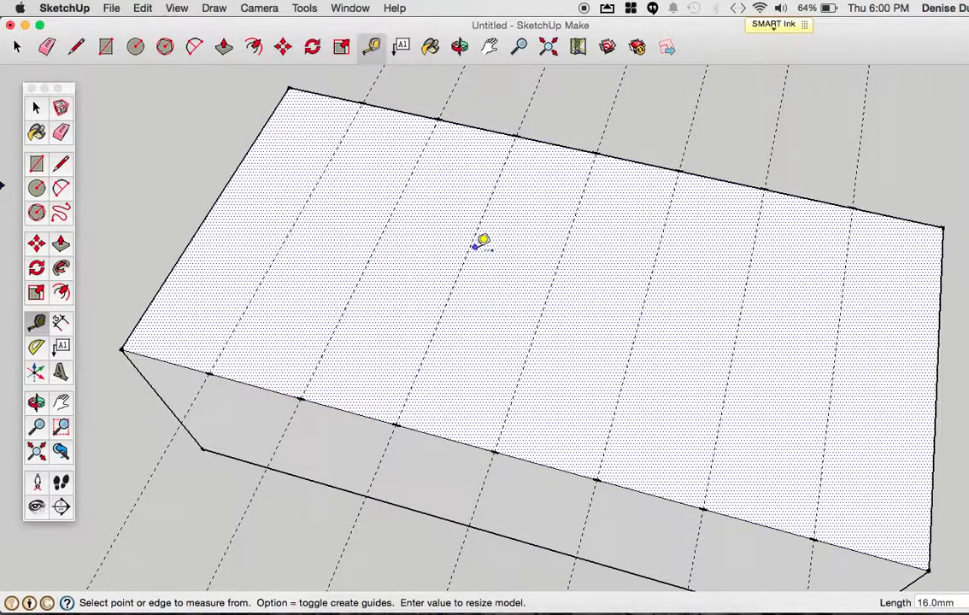
# Divide the left short edge of the block's top face into equal segments
pyautogui.press('o')
pyautogui.moveTo(522, 255); pyautogui.dragTo(510, 190)
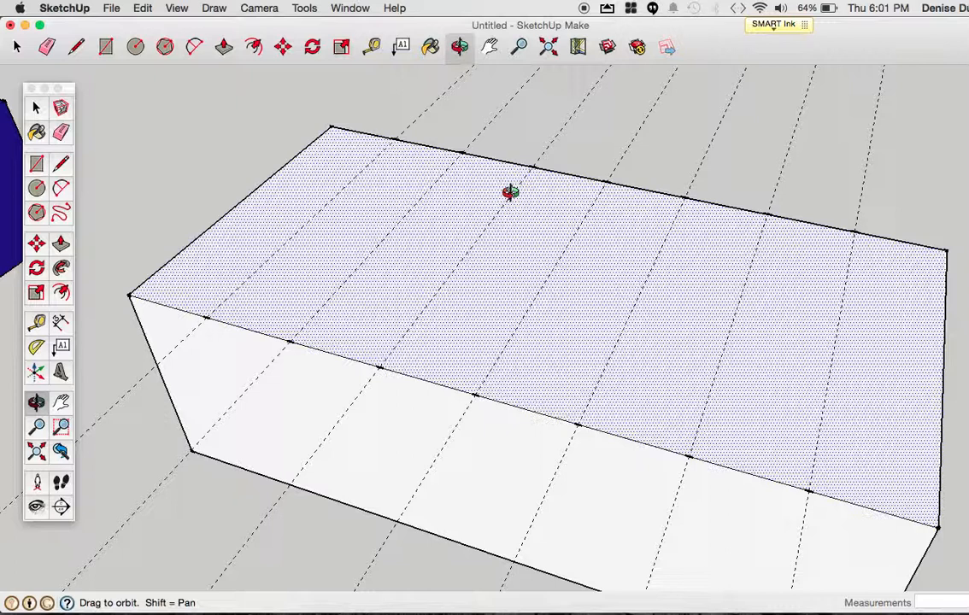
pyautogui.click(36, 105)
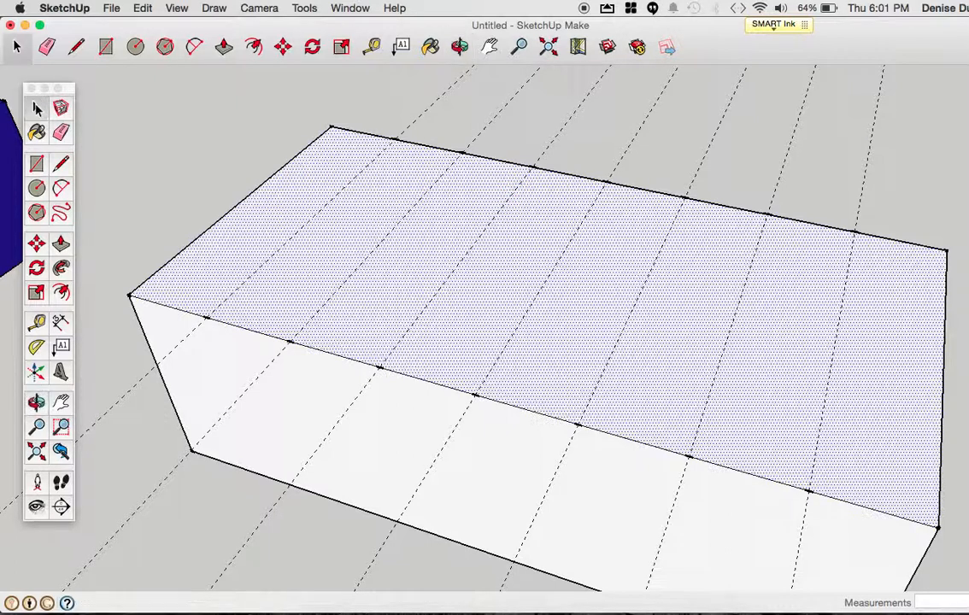
pyautogui.click(181, 227)
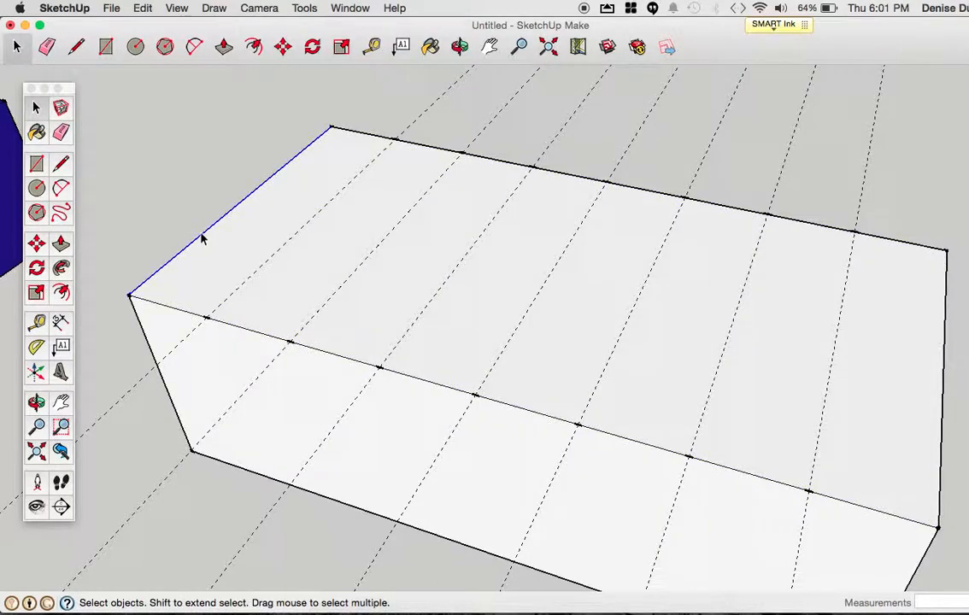
pyautogui.click(202, 235)
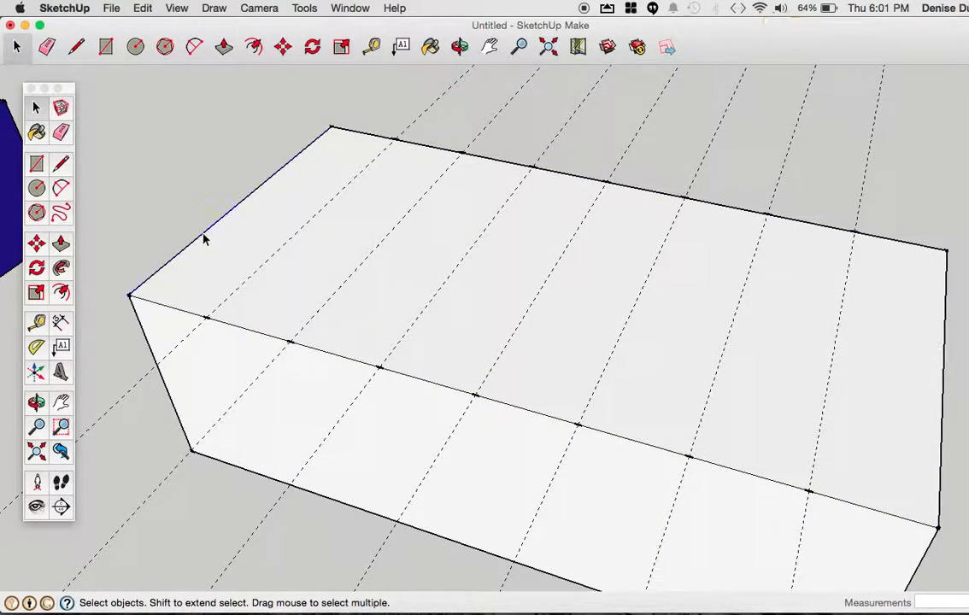
pyautogui.rightClick(203, 231)
pyautogui.click(251, 323)
pyautogui.click(253, 332)
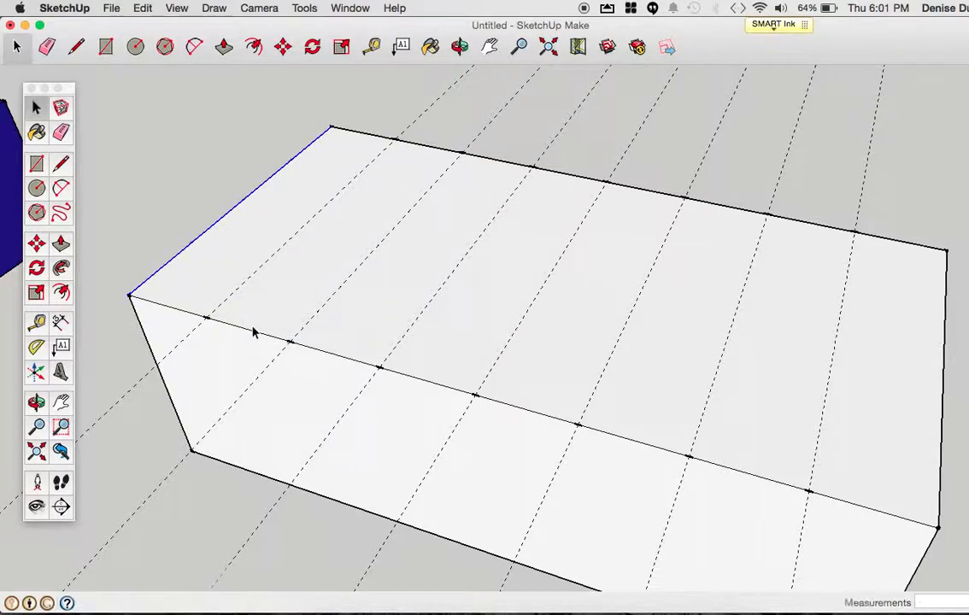
# Divide the right short edge of the block's top face into 4 equal segments
pyautogui.rightClick(934, 401)
pyautogui.click(962, 406)
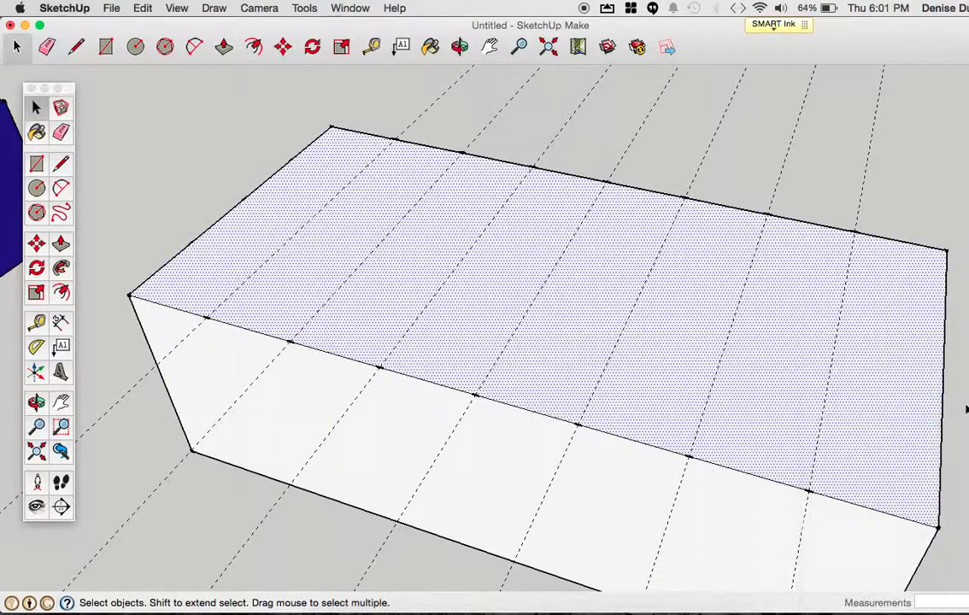
pyautogui.click(956, 411)
pyautogui.click(943, 417)
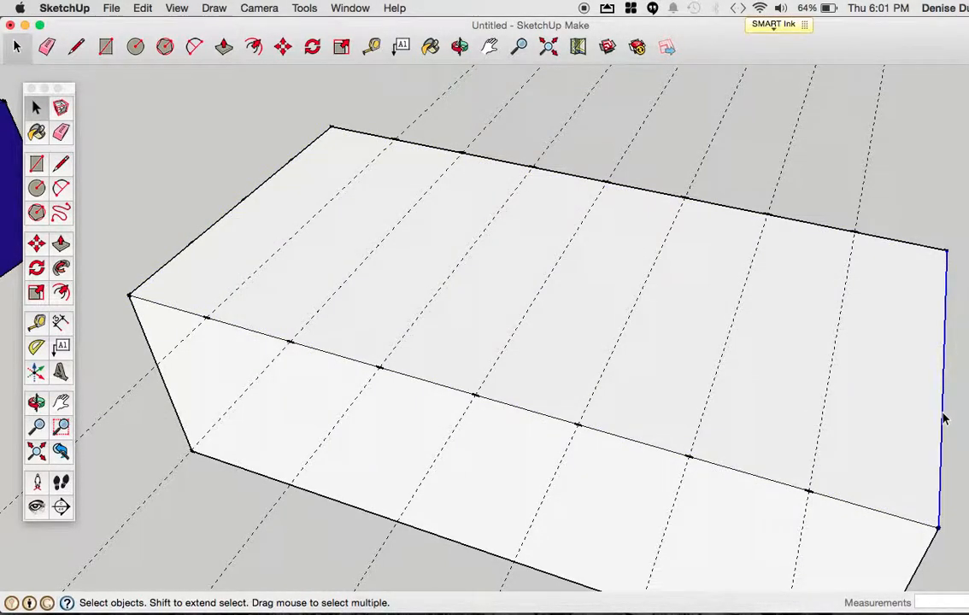
pyautogui.click(915, 419)
pyautogui.click(942, 428)
pyautogui.rightClick(942, 426)
pyautogui.click(962, 509)
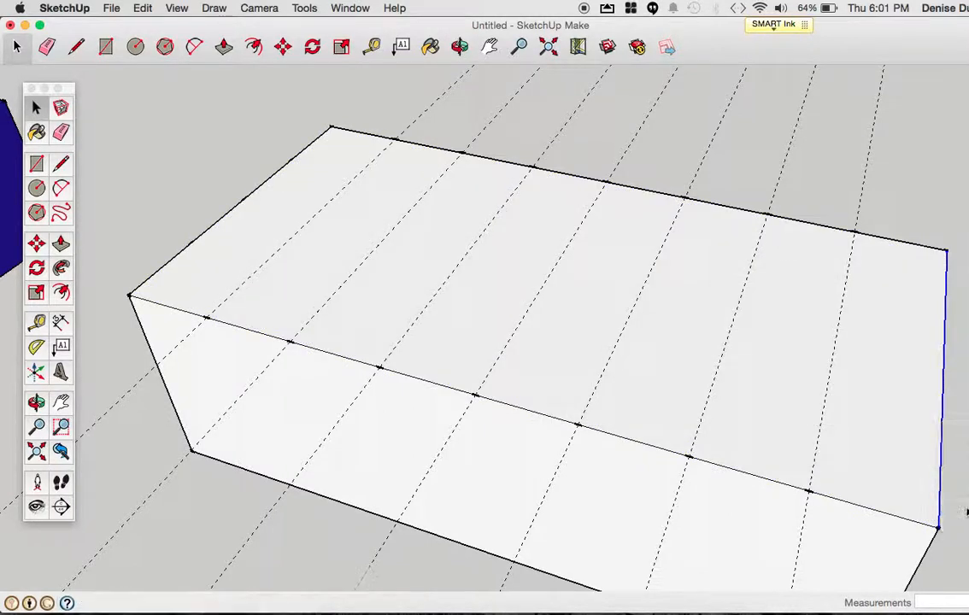
pyautogui.press('Return')
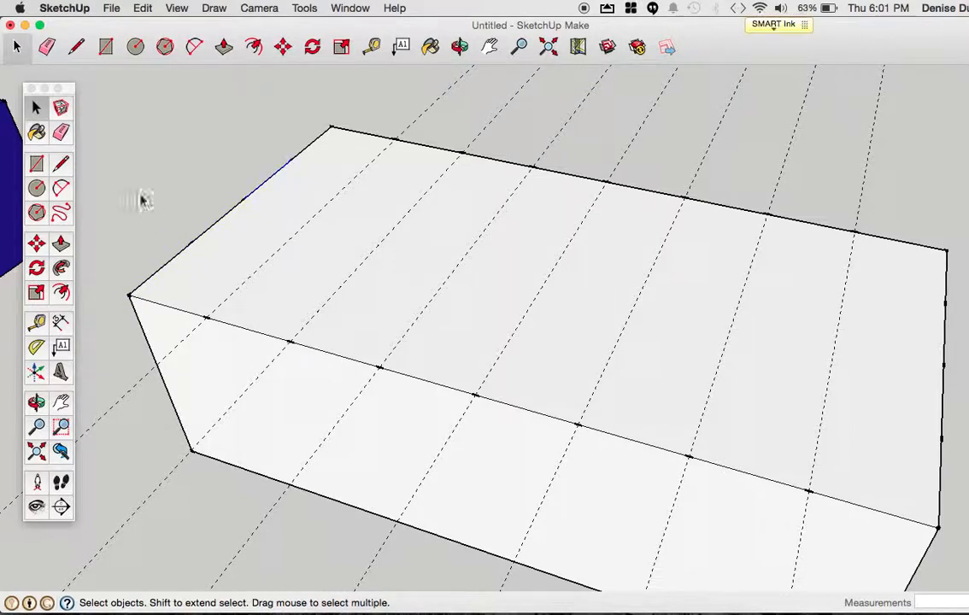
# Place two lengthwise Tape Measure guides across the top face, joining the first and third division points of the two short edges
pyautogui.press('t')
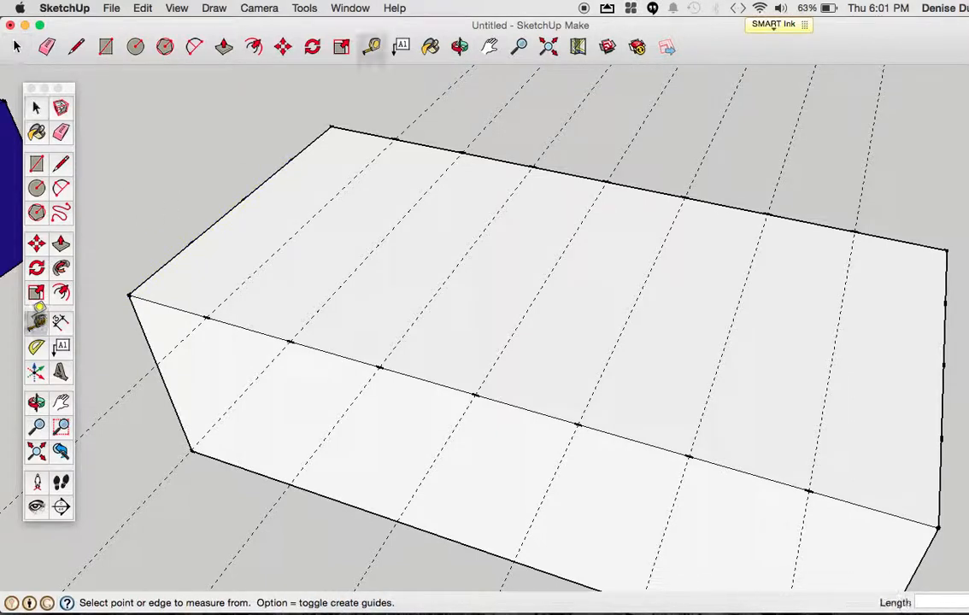
pyautogui.click(189, 244)
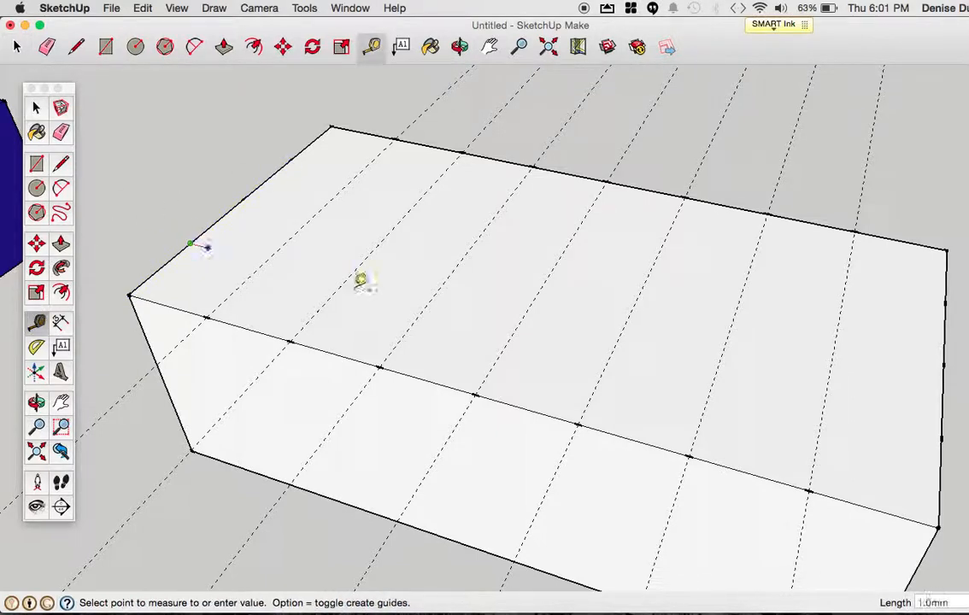
pyautogui.click(941, 438)
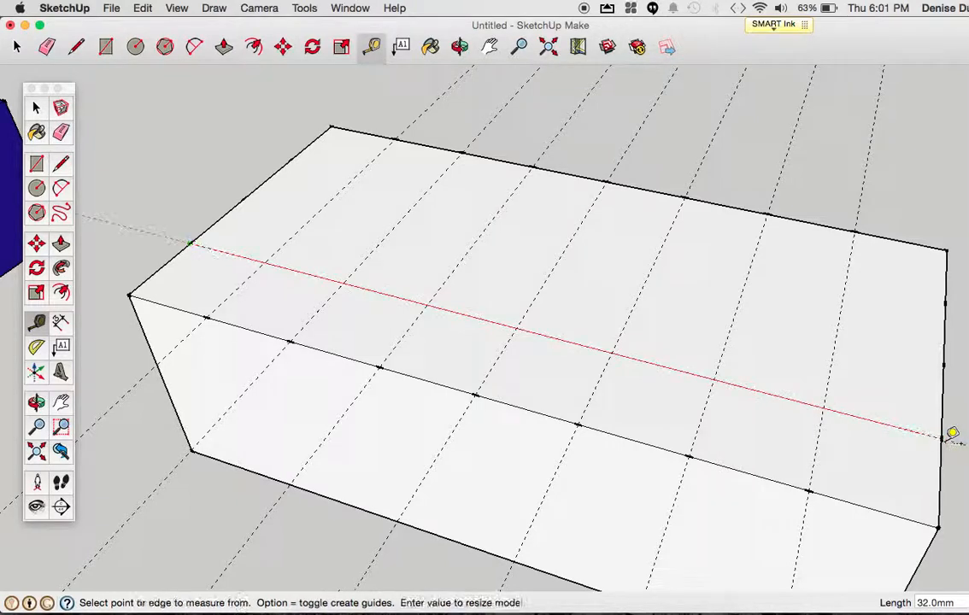
pyautogui.click(946, 302)
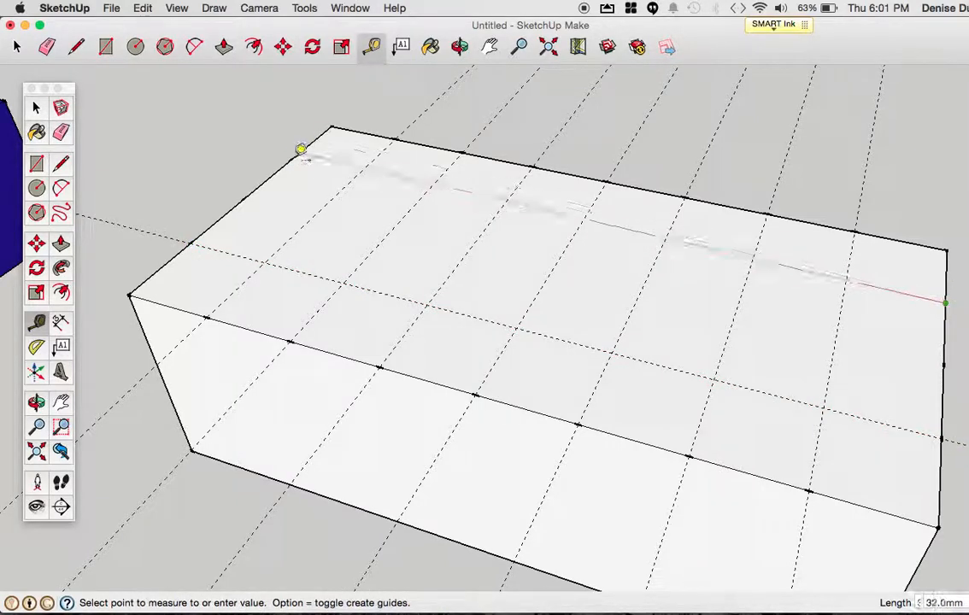
pyautogui.click(300, 150)
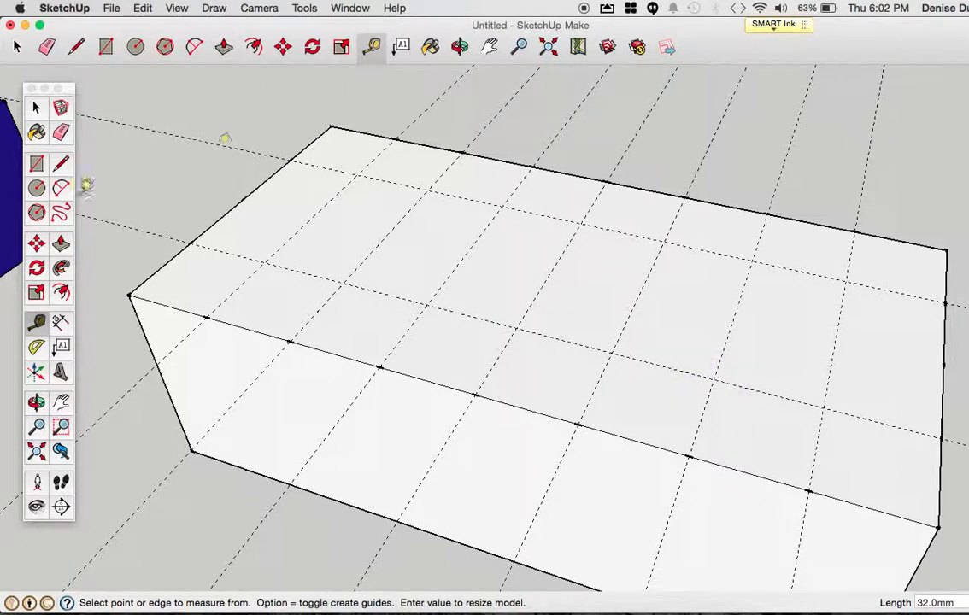
# Draw four circles of 2.5 mm radius along the front lengthwise guide, centred on every other guide intersection
pyautogui.click(35, 188)
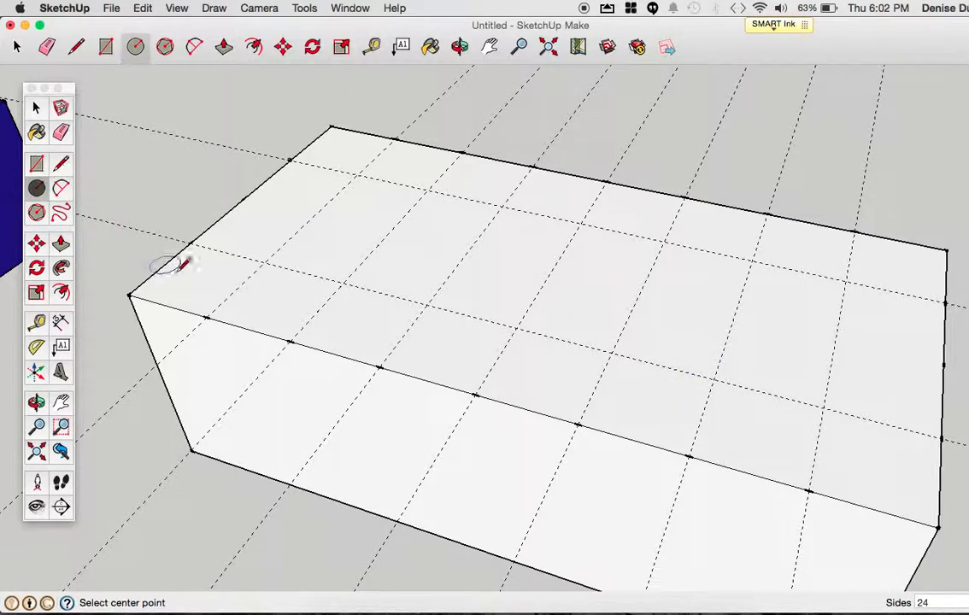
pyautogui.click(264, 263)
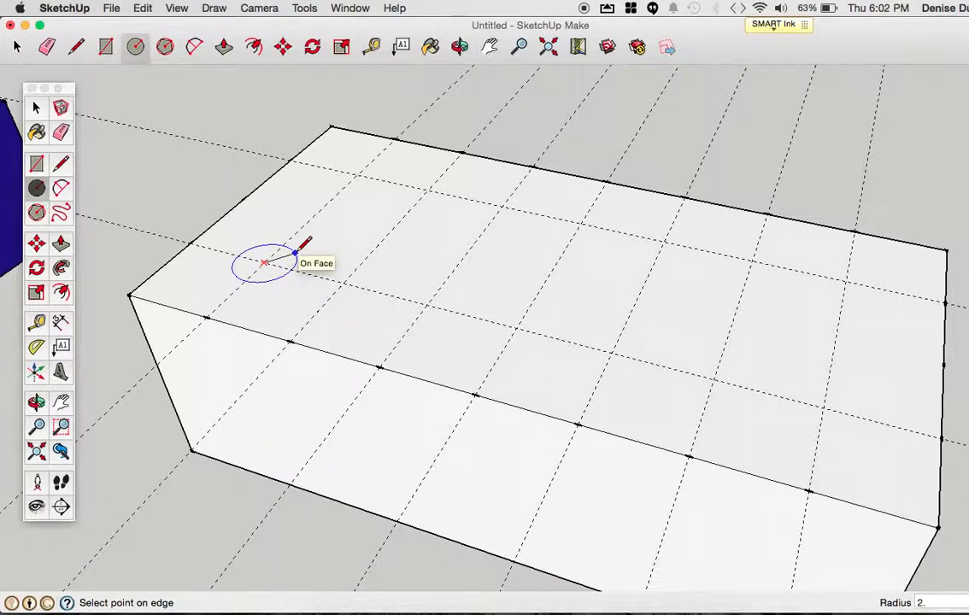
pyautogui.click(298, 252)
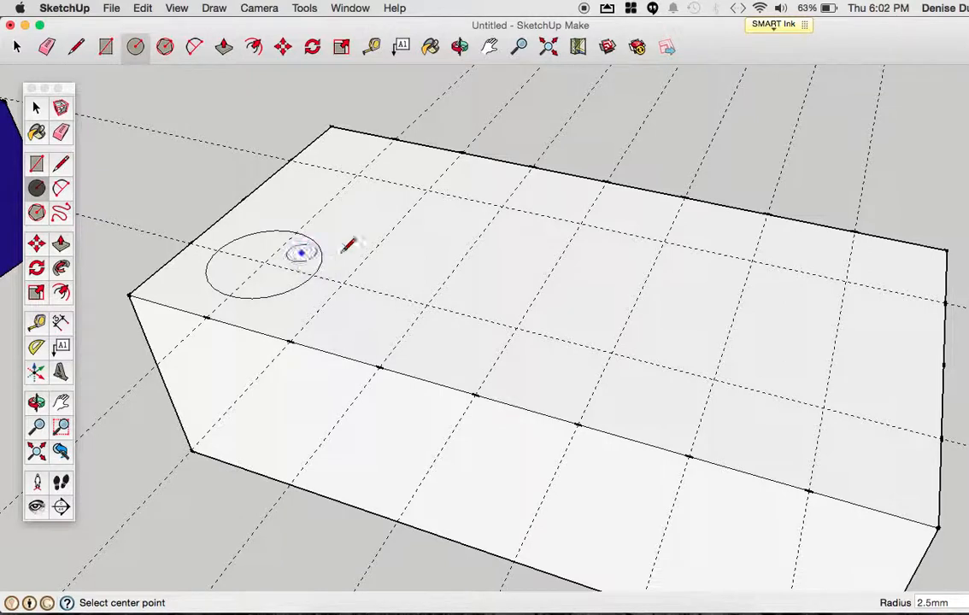
pyautogui.click(428, 305)
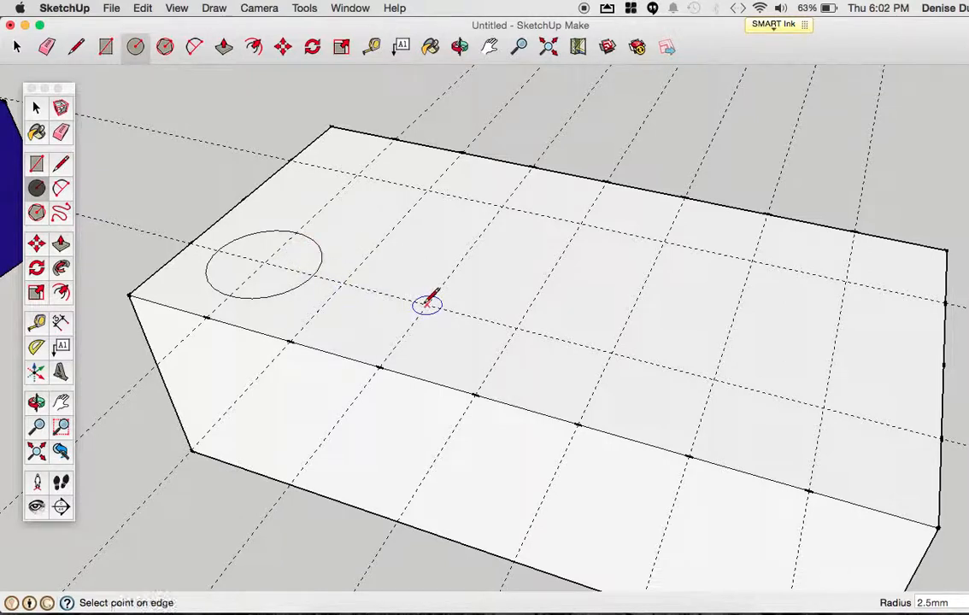
pyautogui.click(486, 298)
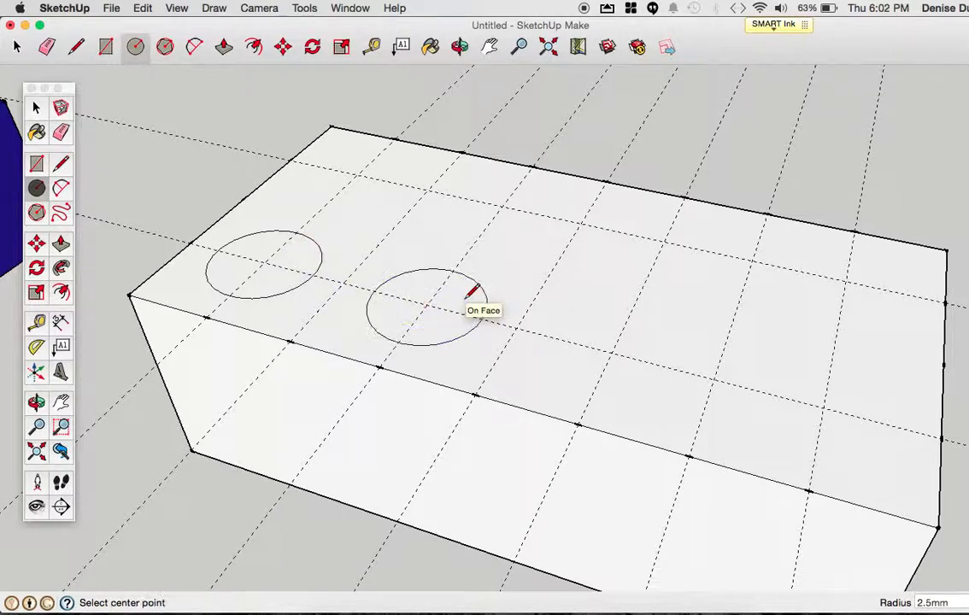
pyautogui.click(611, 353)
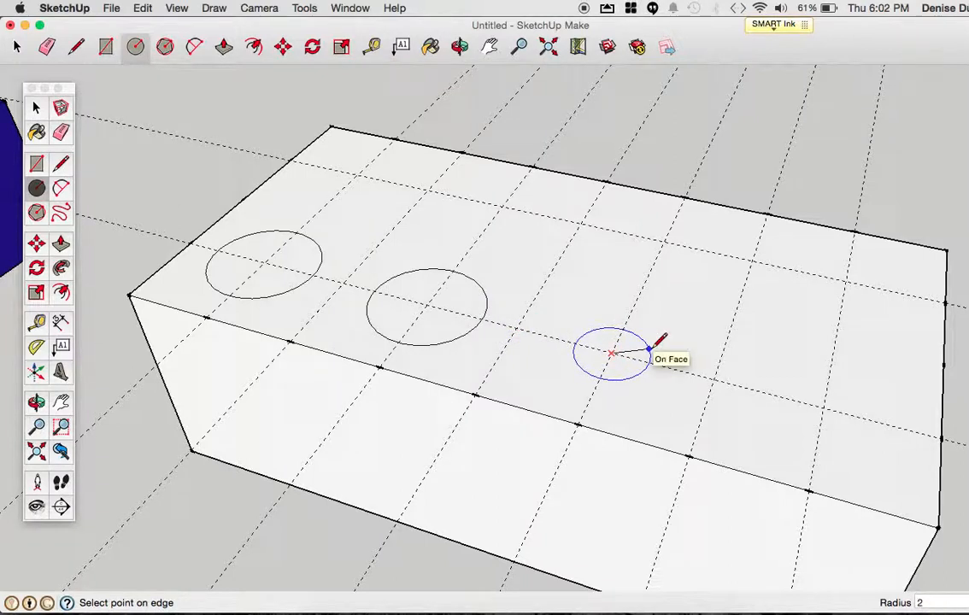
pyautogui.write('2.5mm')
pyautogui.press('Return')
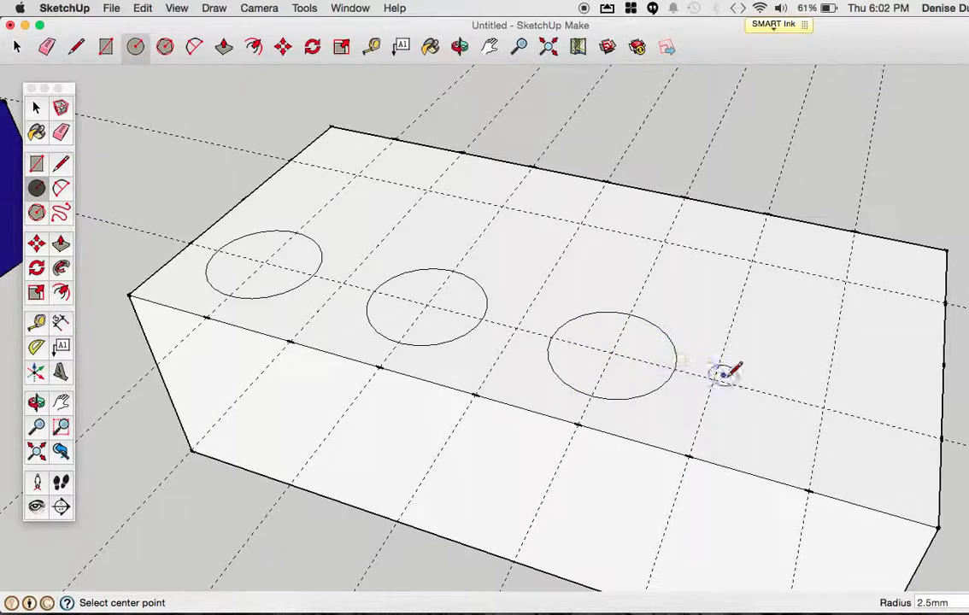
pyautogui.click(824, 408)
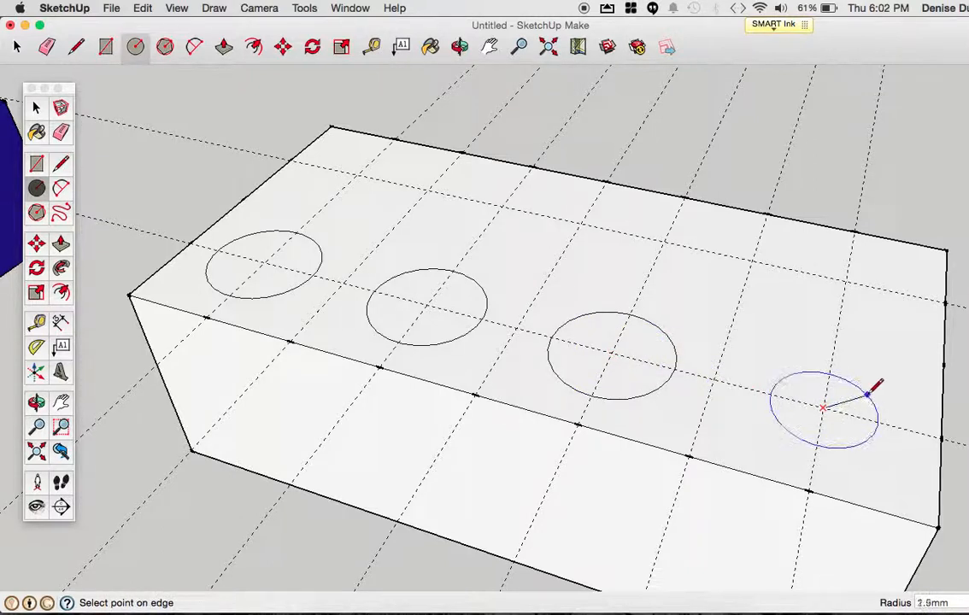
pyautogui.write('2')
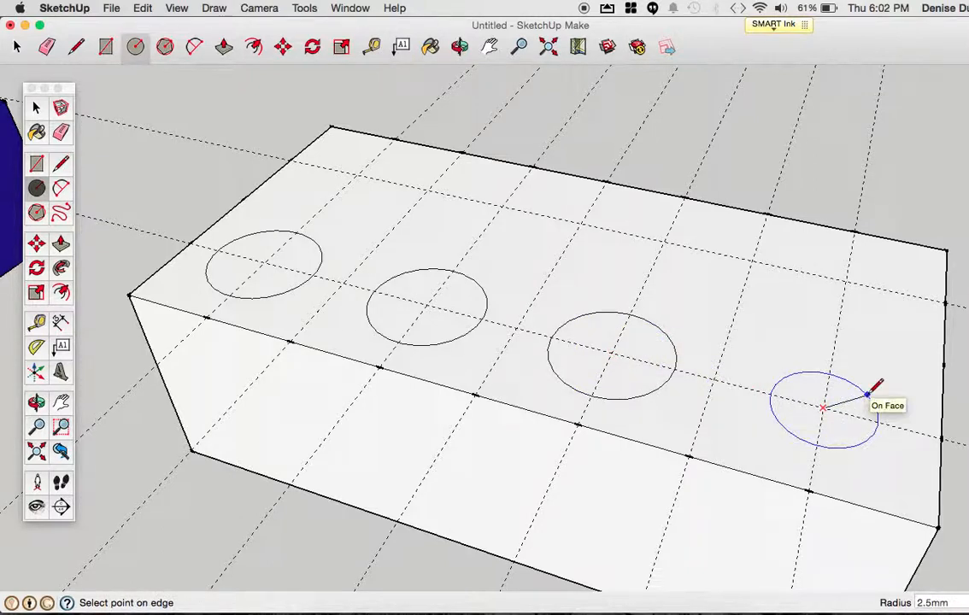
pyautogui.write('.5mm')
pyautogui.press('Return')
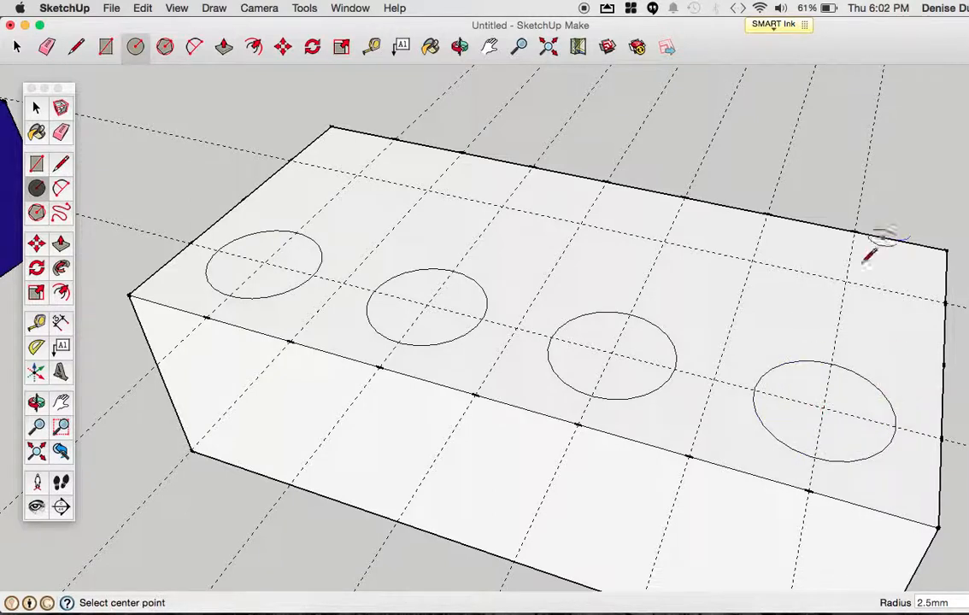
# Draw four circles of 2.5 mm radius along the back lengthwise guide, centred opposite the front row of circles
pyautogui.click(846, 280)
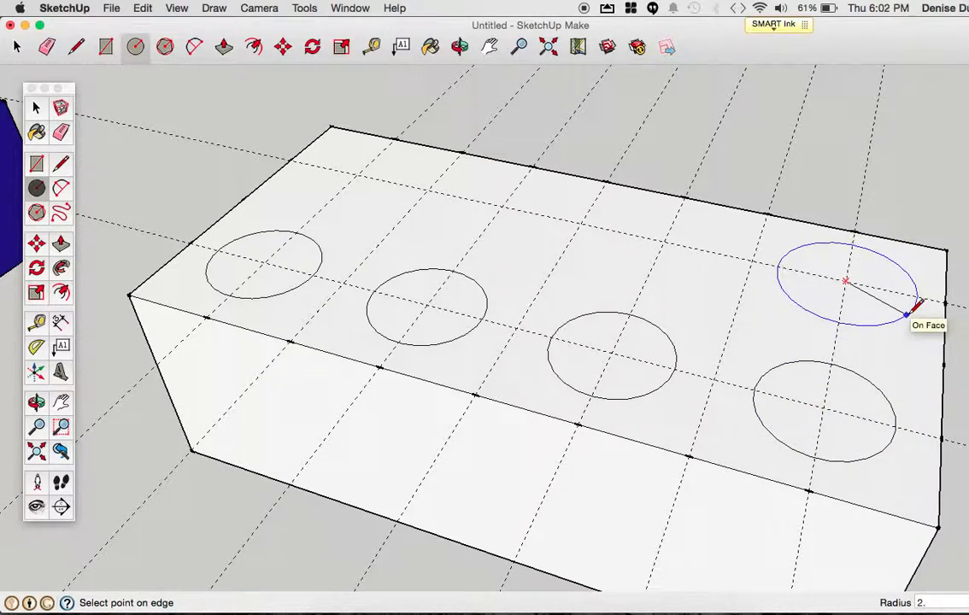
pyautogui.click(916, 306)
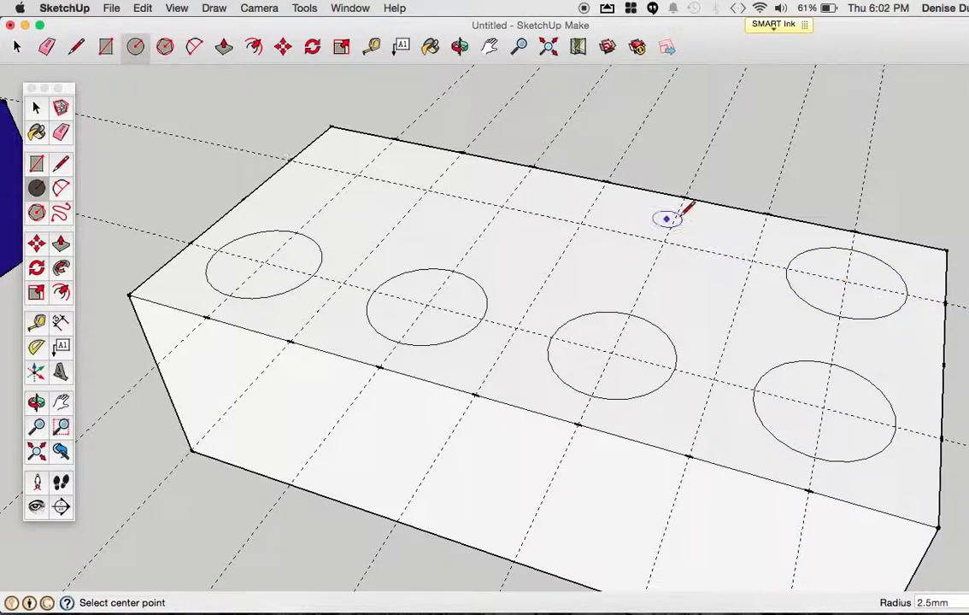
pyautogui.click(664, 242)
pyautogui.write('2.5')
pyautogui.press('Return')
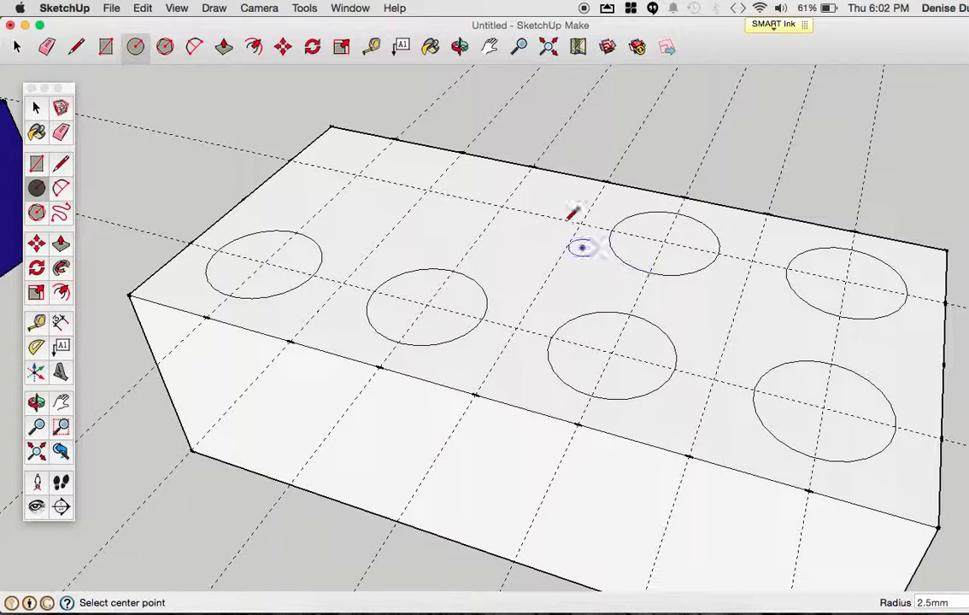
pyautogui.click(502, 208)
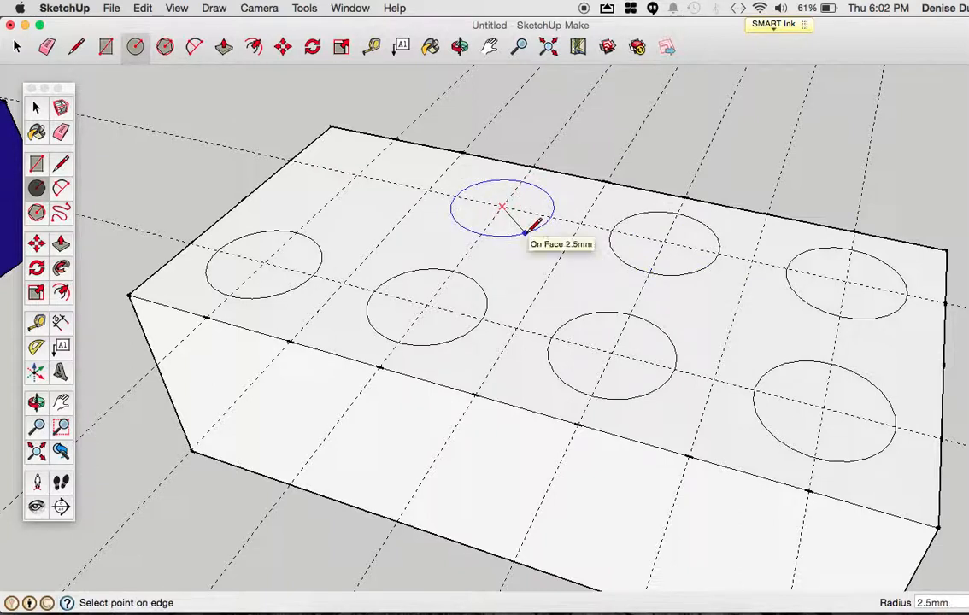
pyautogui.click(533, 224)
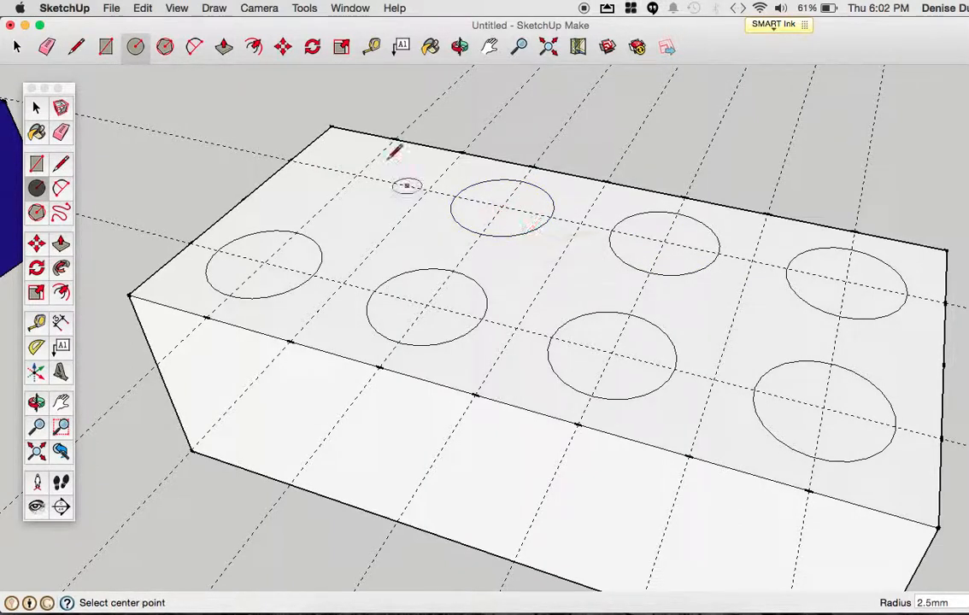
pyautogui.click(357, 174)
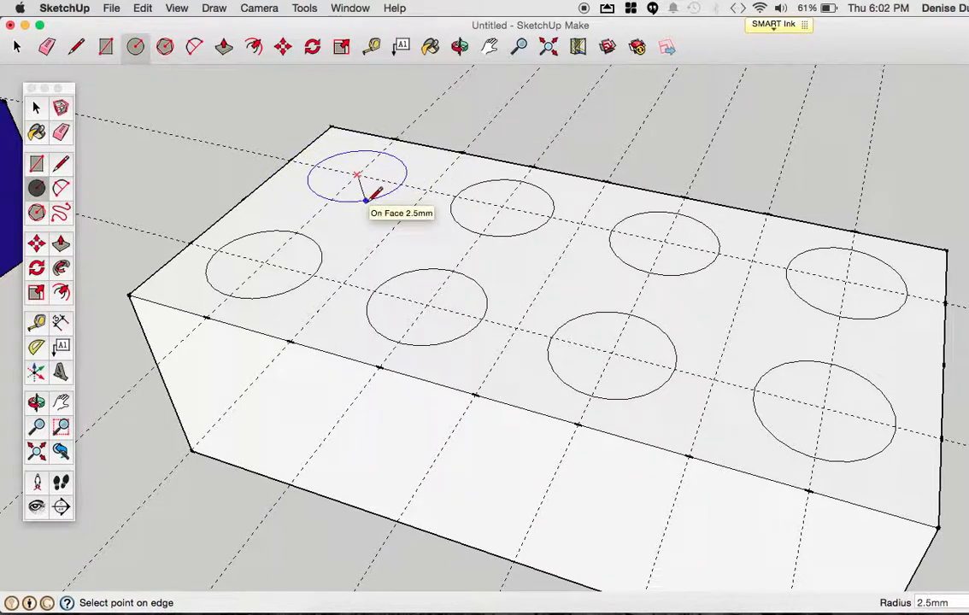
pyautogui.click(365, 200)
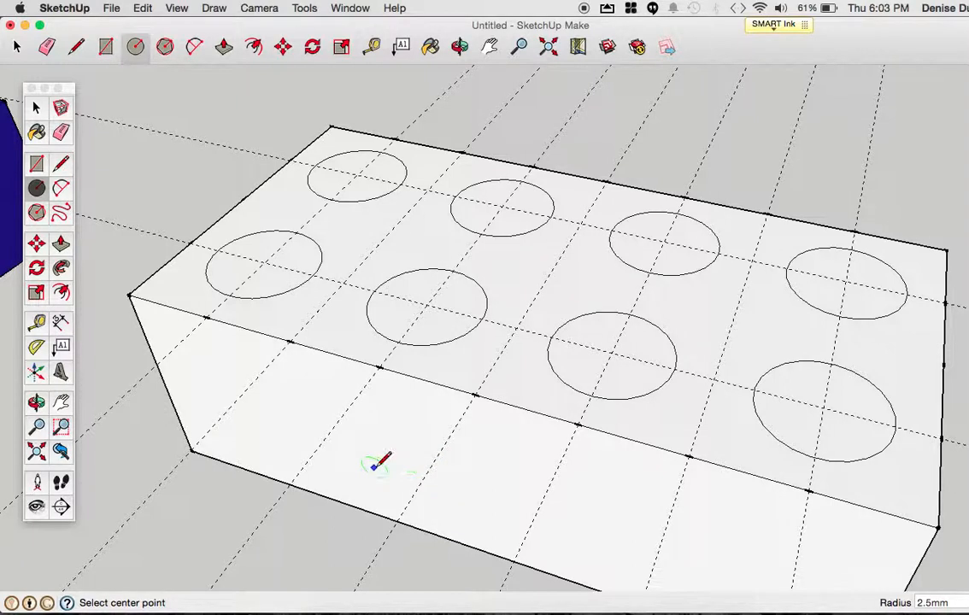
# Dimension the left short edge of the block's top face, placing the dimension just outside the block
pyautogui.click(60, 323)
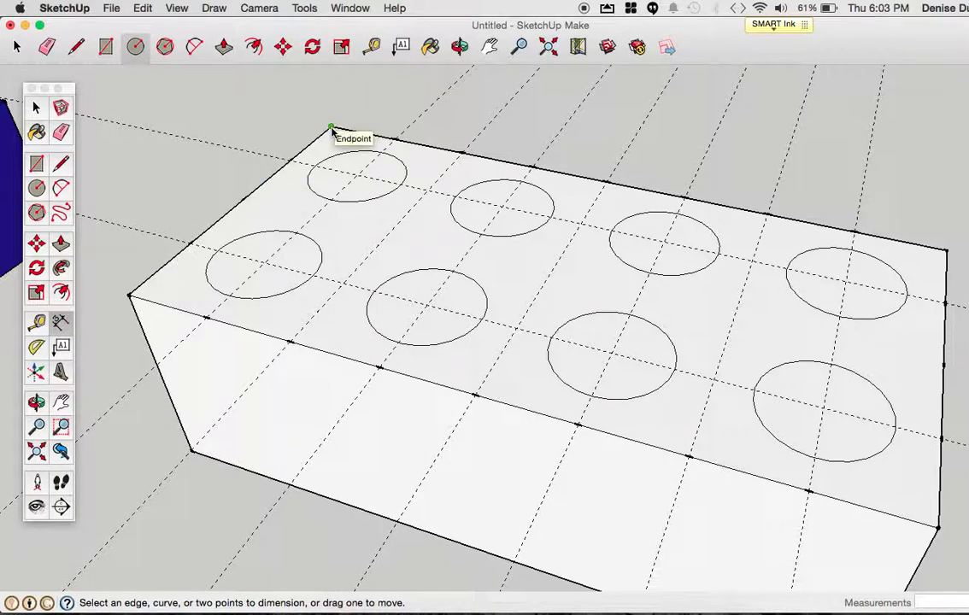
pyautogui.click(332, 128)
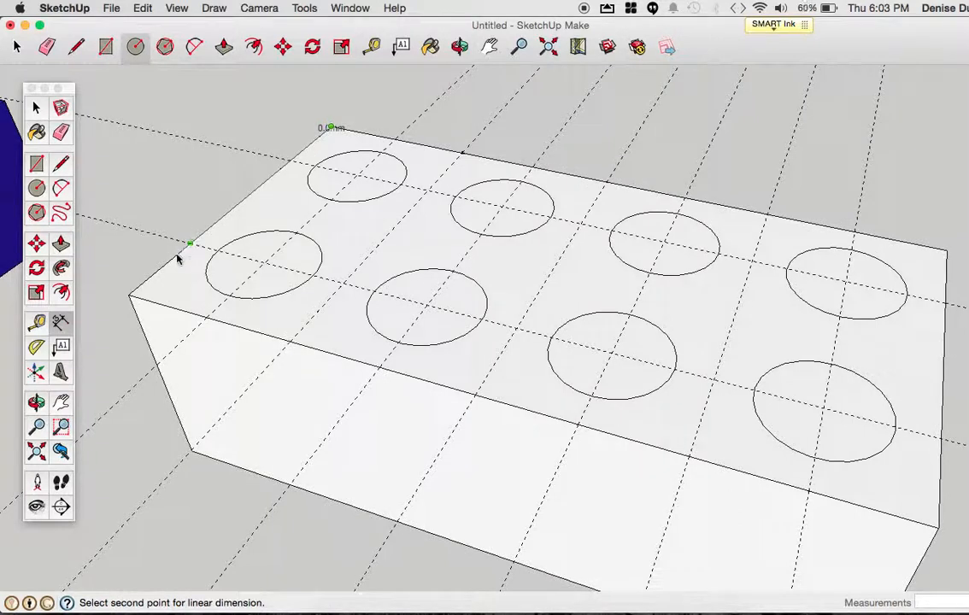
pyautogui.click(129, 296)
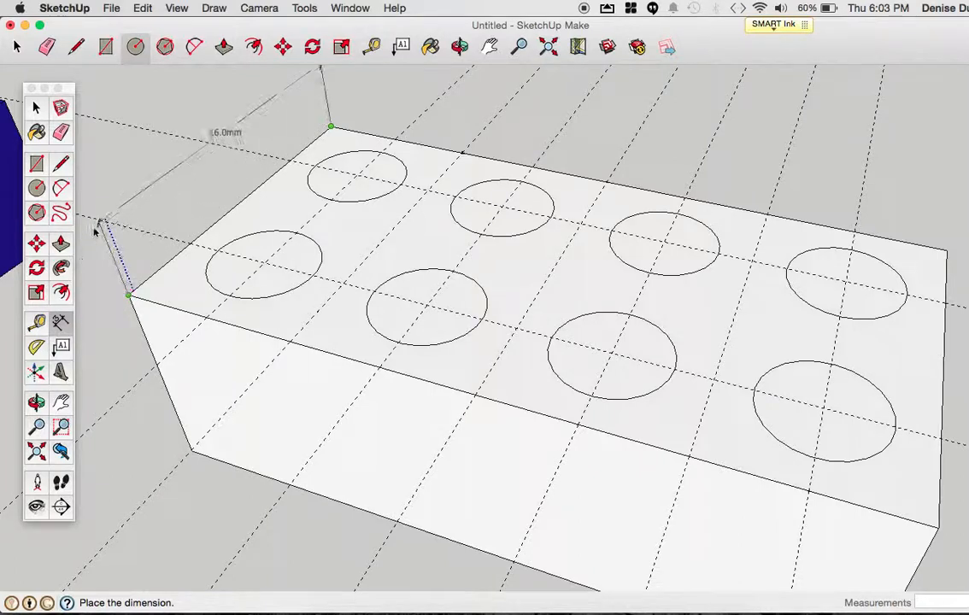
pyautogui.click(100, 273)
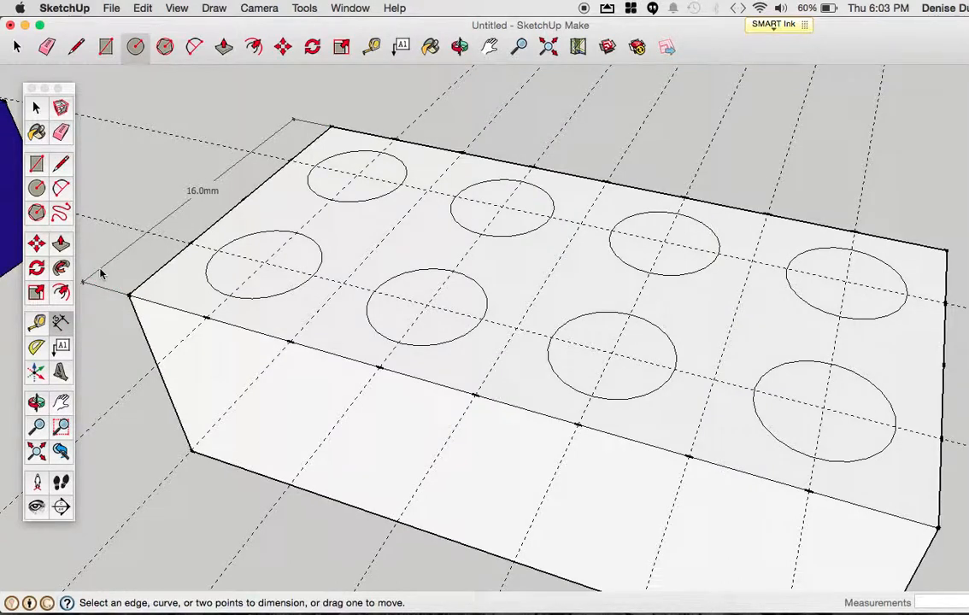
# Dimension the block's height along its front left vertical edge, placing the dimension outside the block
pyautogui.scroll(2, 171, 400)
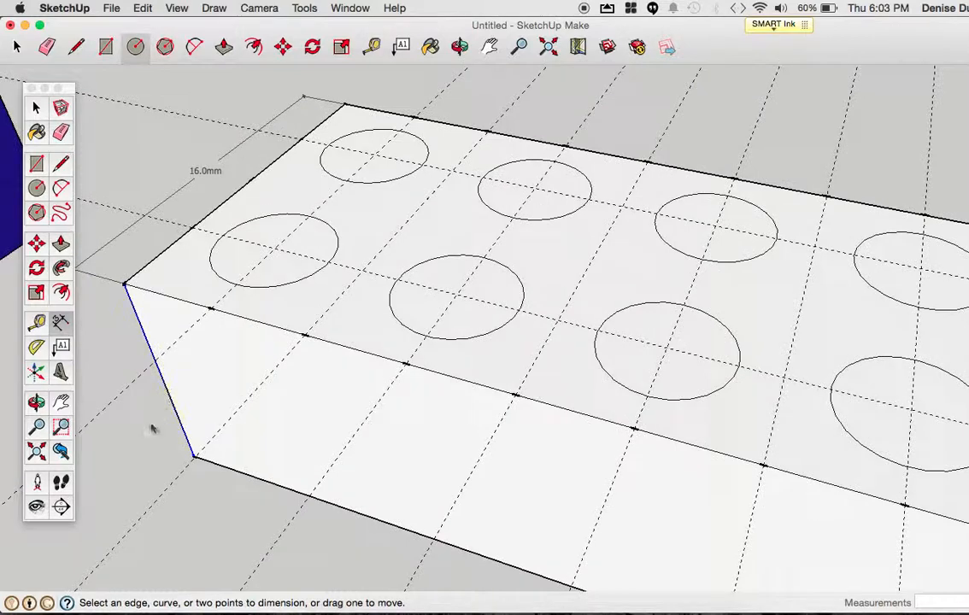
pyautogui.scroll(-4, 152, 427)
pyautogui.scroll(1, 148, 425)
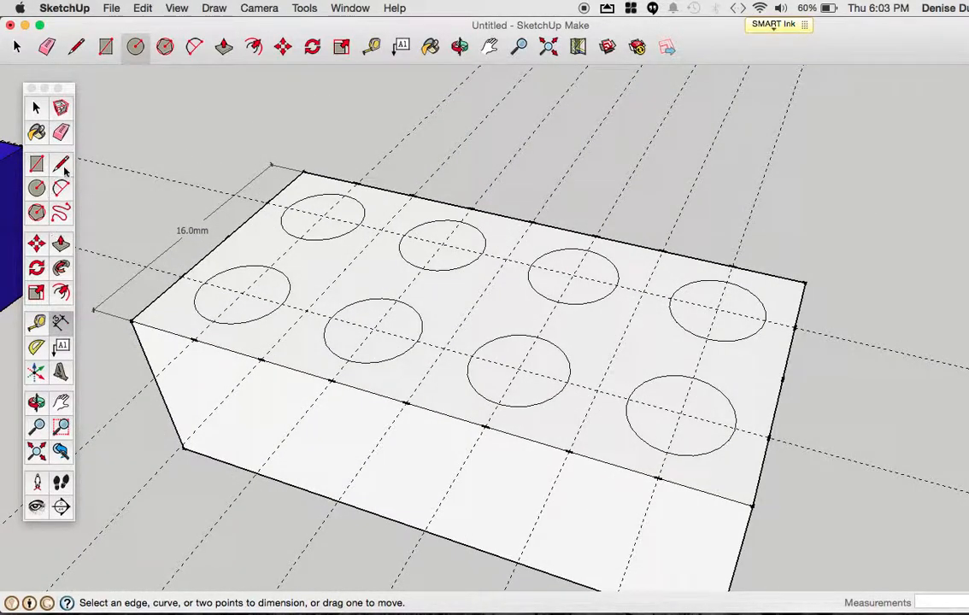
pyautogui.click(131, 322)
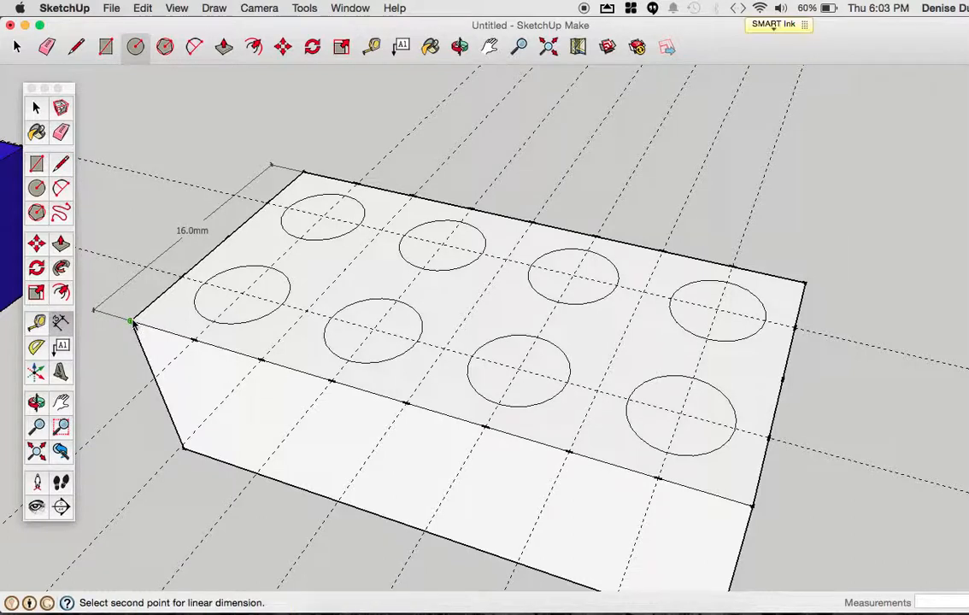
pyautogui.click(182, 452)
pyautogui.click(161, 480)
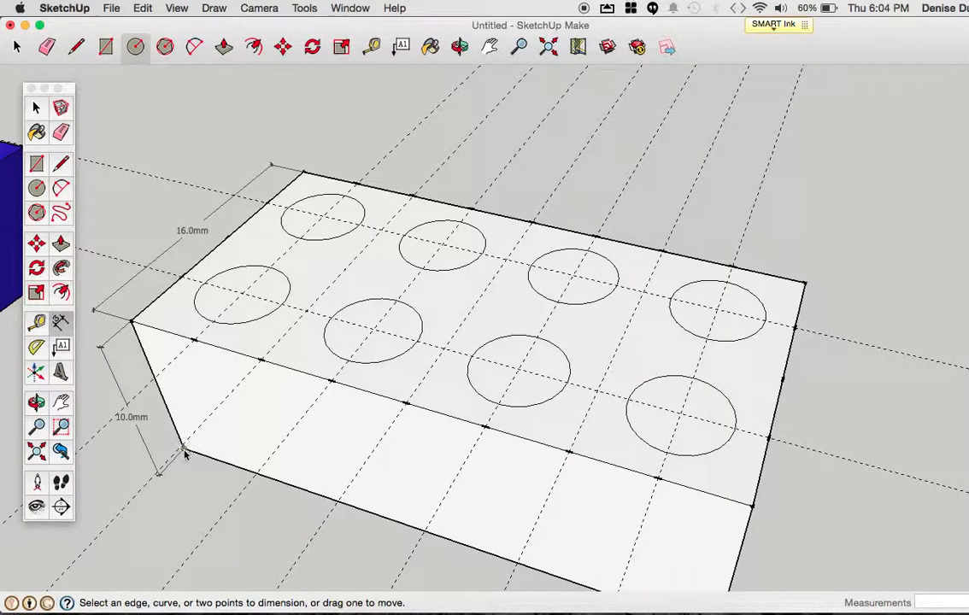
# Dimension the full length of the block's front bottom edge, placing the dimension just outside the block
pyautogui.click(184, 451)
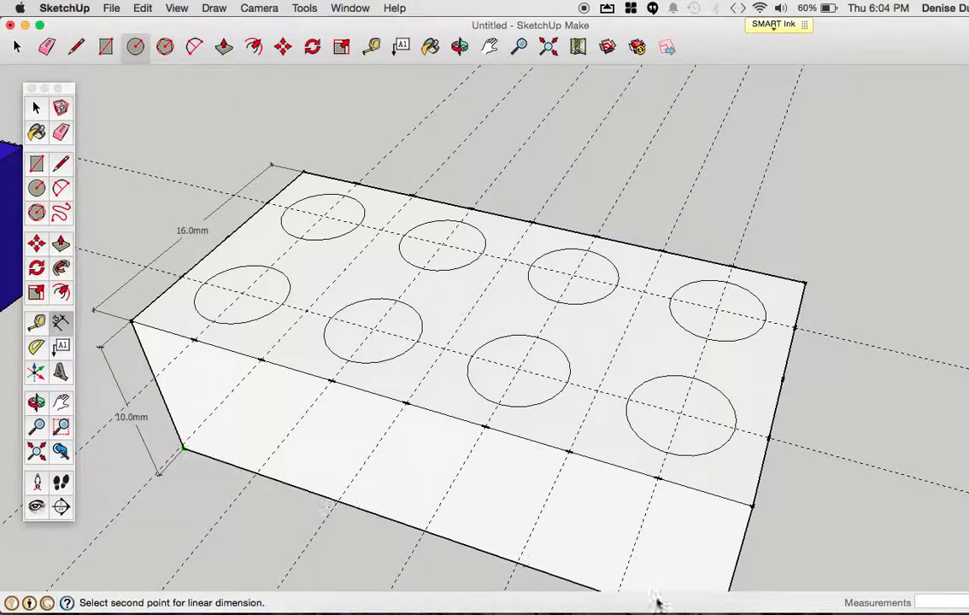
pyautogui.scroll(5, 662, 515)
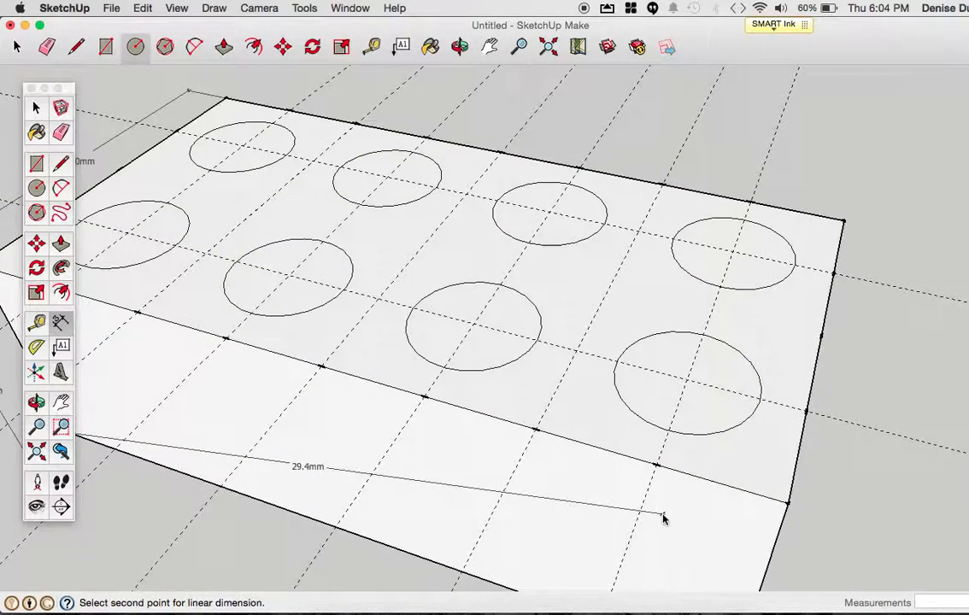
pyautogui.scroll(-5, 662, 516)
pyautogui.scroll(-3, 663, 518)
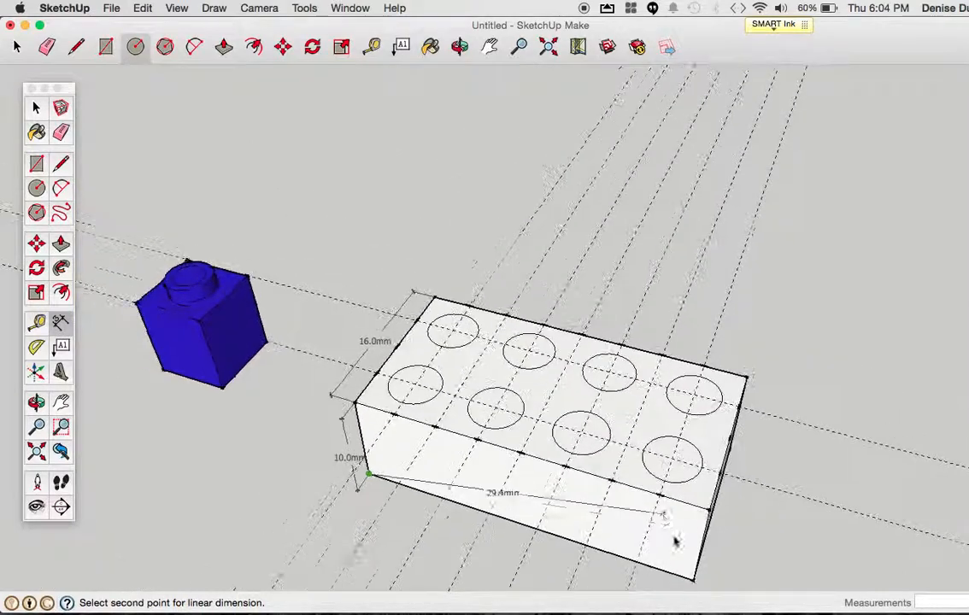
pyautogui.click(695, 587)
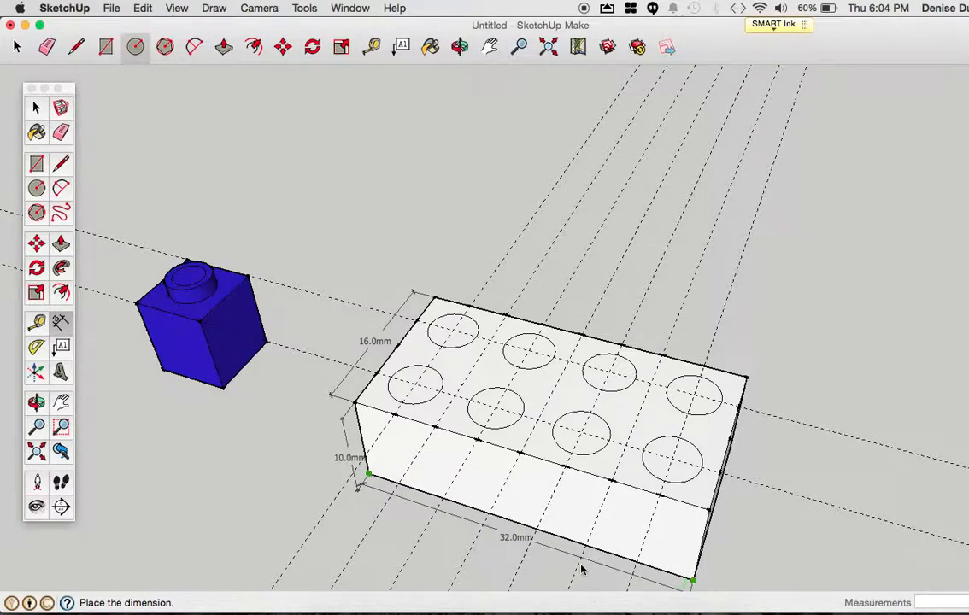
pyautogui.click(560, 587)
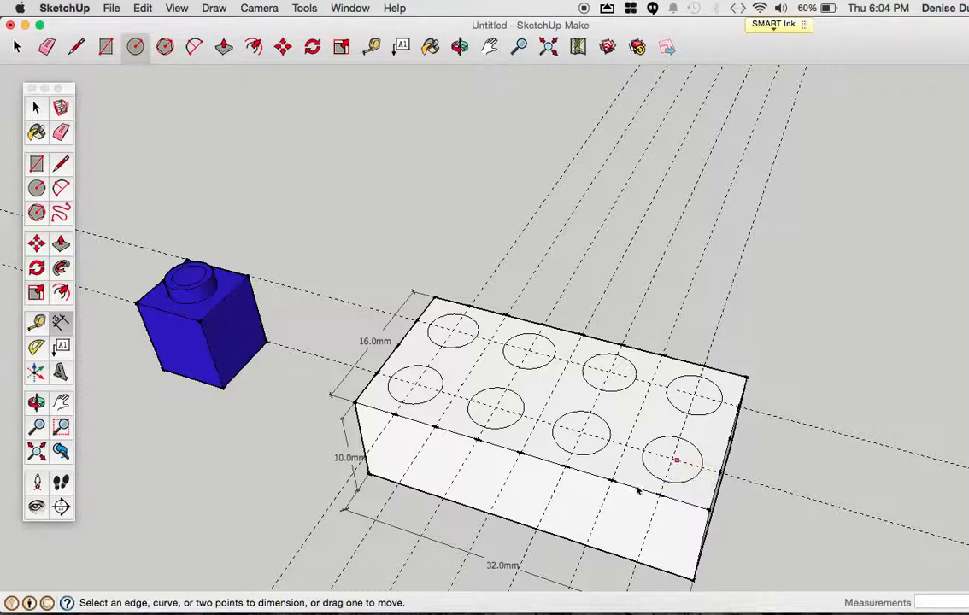
# Dimension from the front right top corner to the second crosswise guide along the edge, and dimension the front right circle's diameter
pyautogui.click(605, 499)
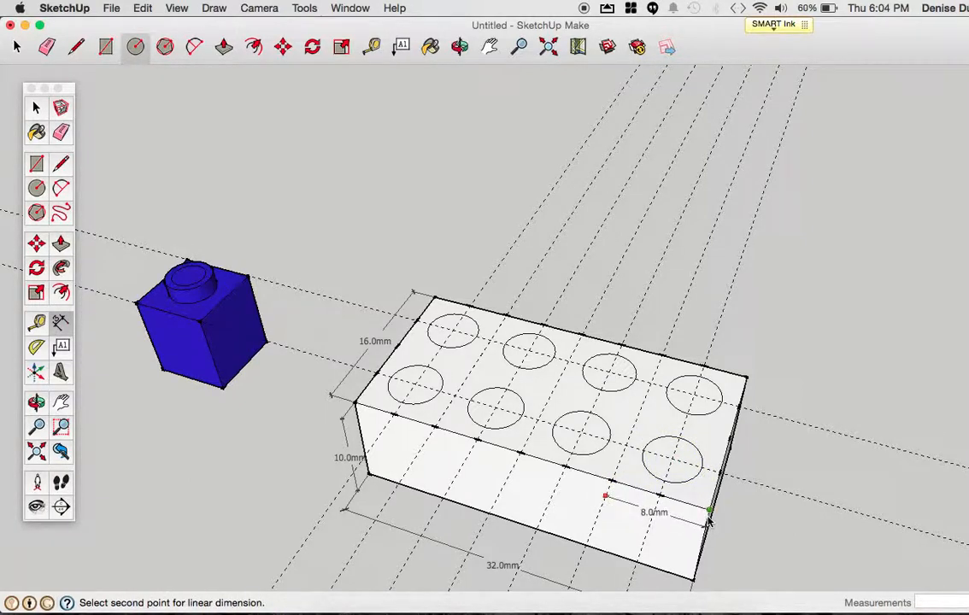
pyautogui.press('Escape')
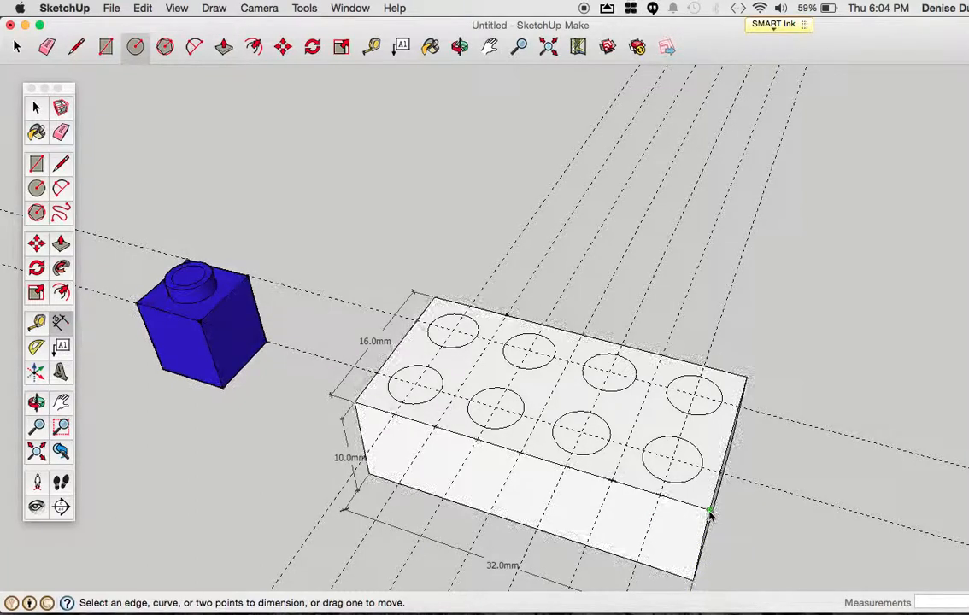
pyautogui.click(709, 511)
pyautogui.click(612, 483)
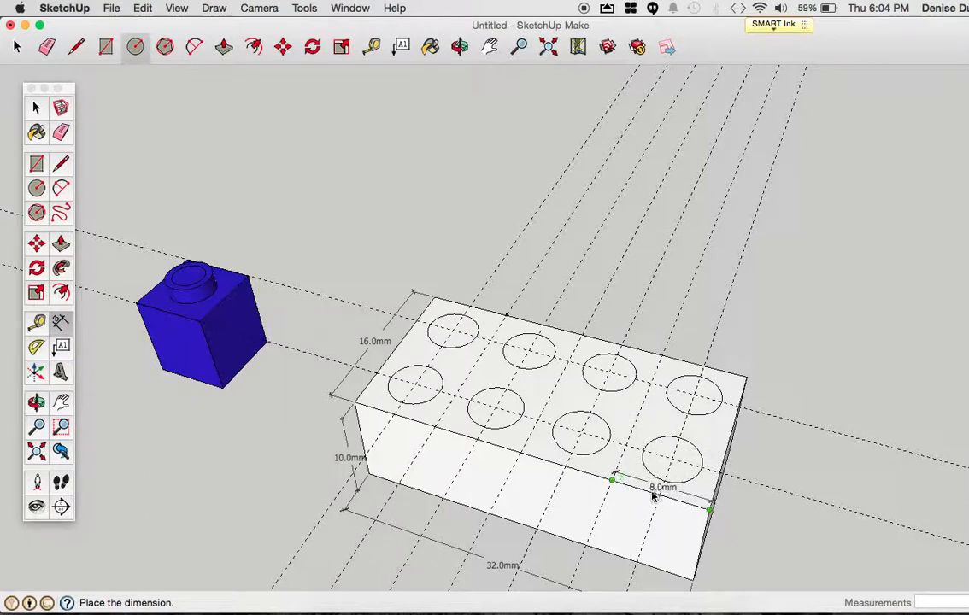
pyautogui.click(606, 494)
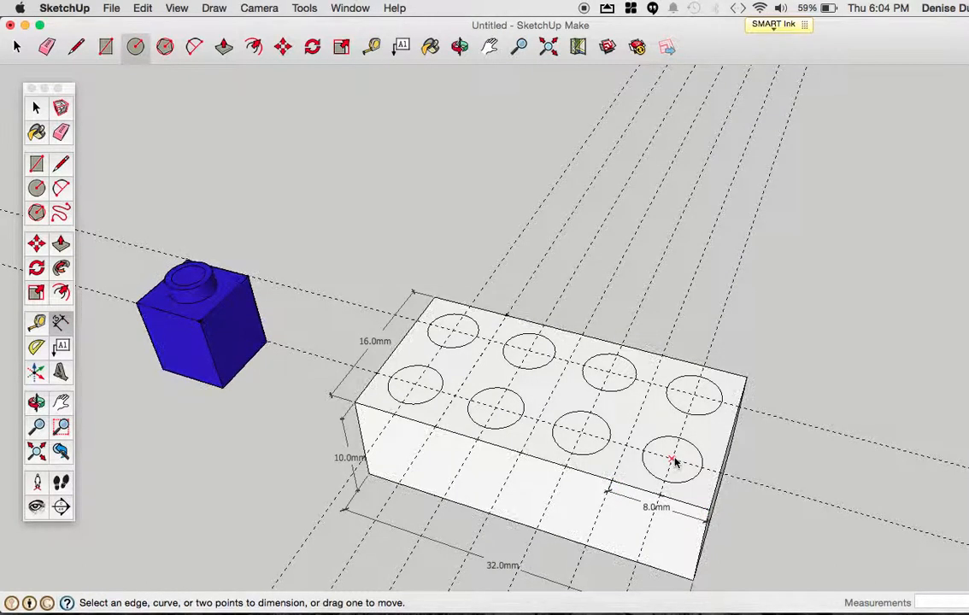
pyautogui.click(644, 460)
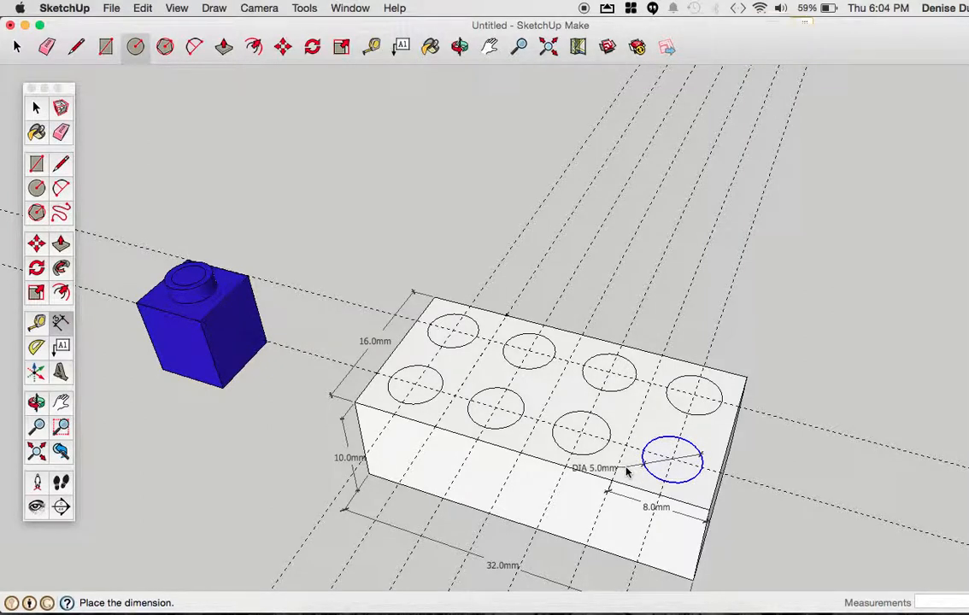
pyautogui.click(626, 472)
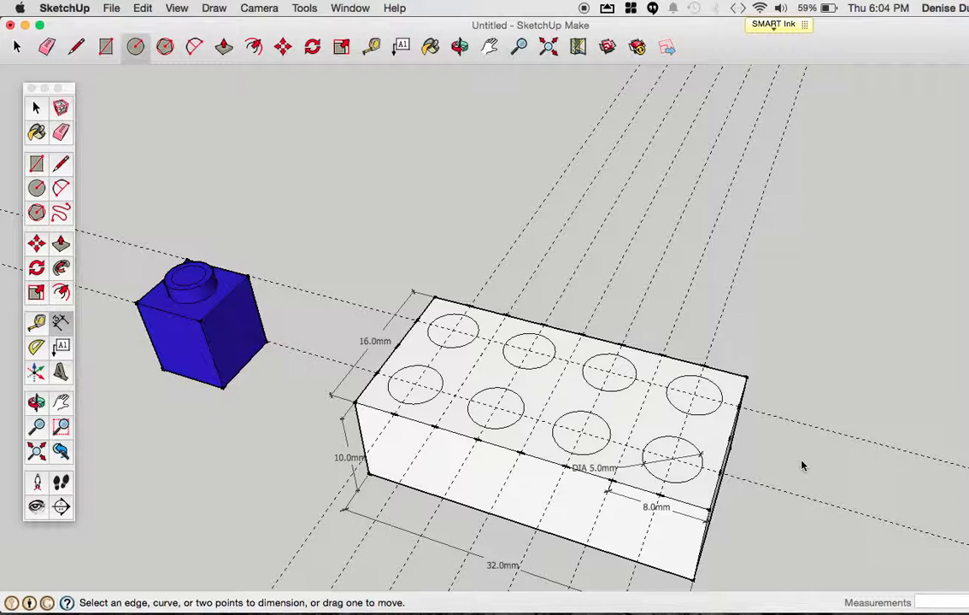
# Delete all the construction guides from the model
pyautogui.press('e')
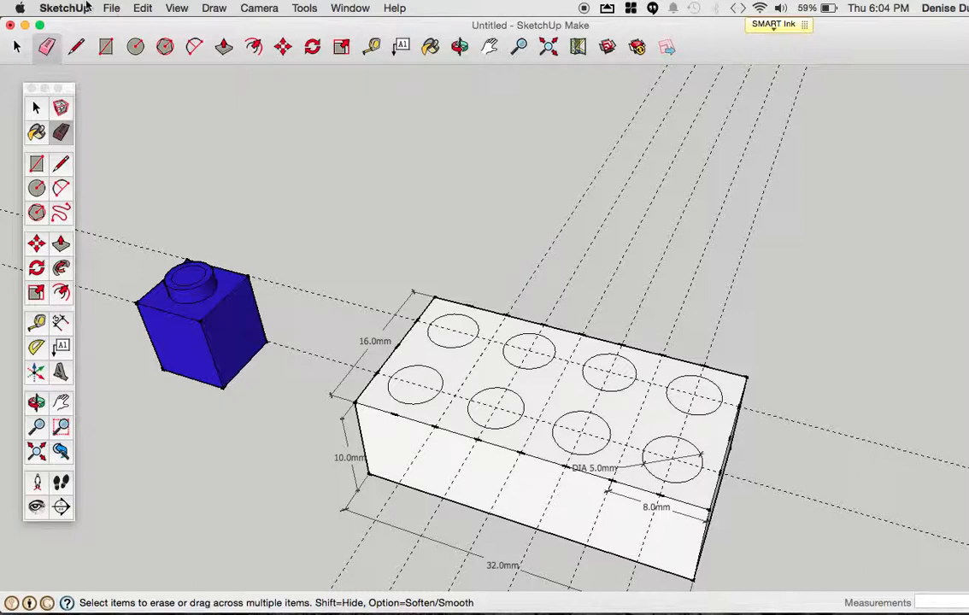
pyautogui.click(143, 7)
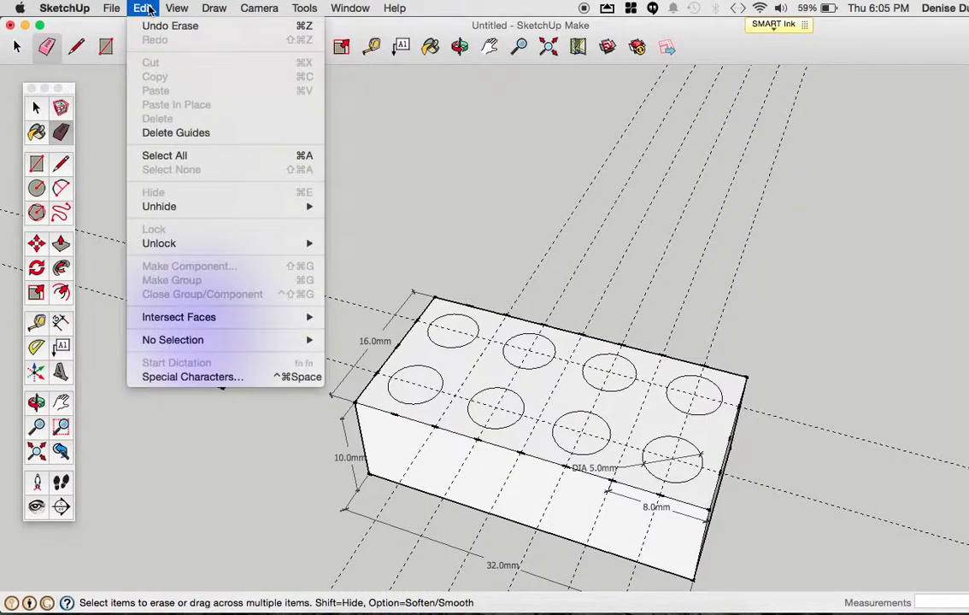
pyautogui.click(190, 132)
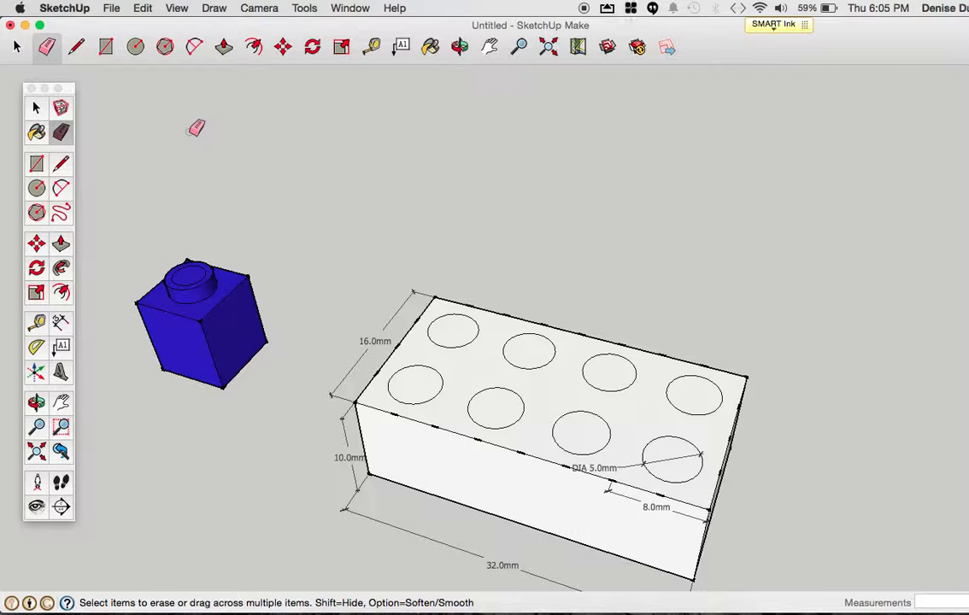
# Pull the four circles of the front row up 1.8 mm with Push/Pull to form studs
pyautogui.click(60, 244)
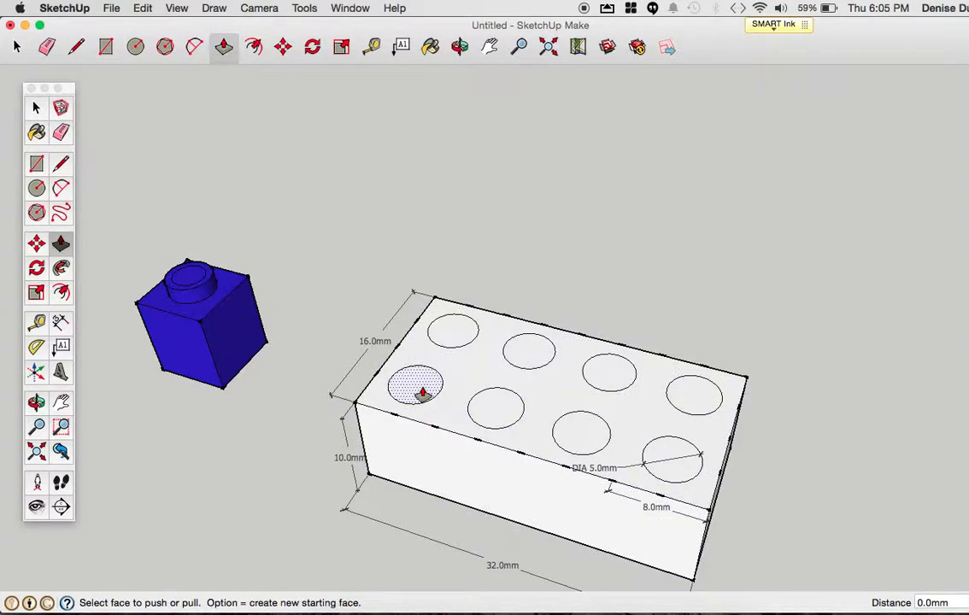
pyautogui.moveTo(422, 393); pyautogui.dragTo(413, 376)
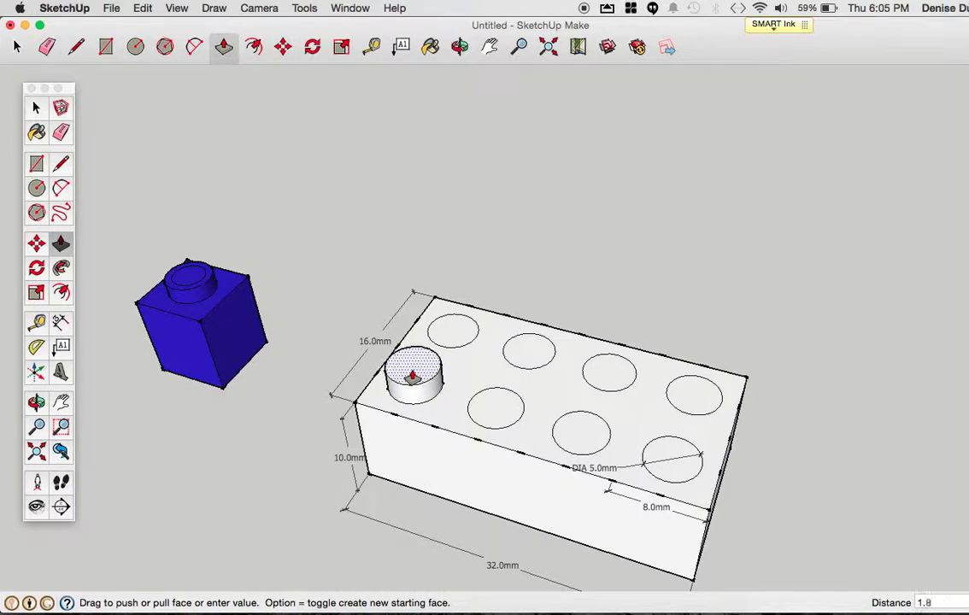
pyautogui.moveTo(413, 376); pyautogui.dragTo(413, 376)
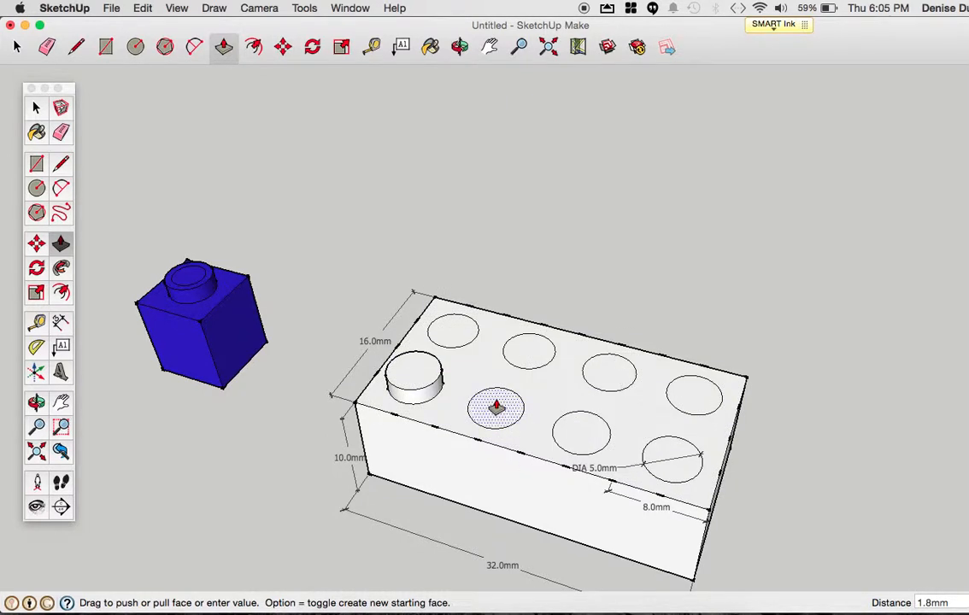
pyautogui.moveTo(495, 408)
pyautogui.mouseDown()
pyautogui.moveTo(439, 397)
pyautogui.moveTo(439, 368)
pyautogui.mouseUp()
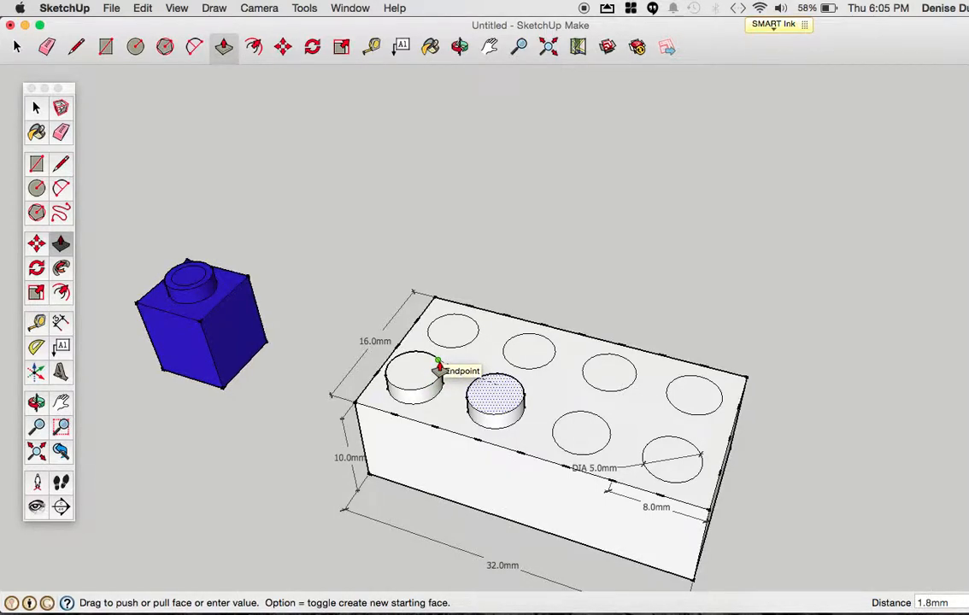
pyautogui.click(438, 367)
pyautogui.click(579, 437)
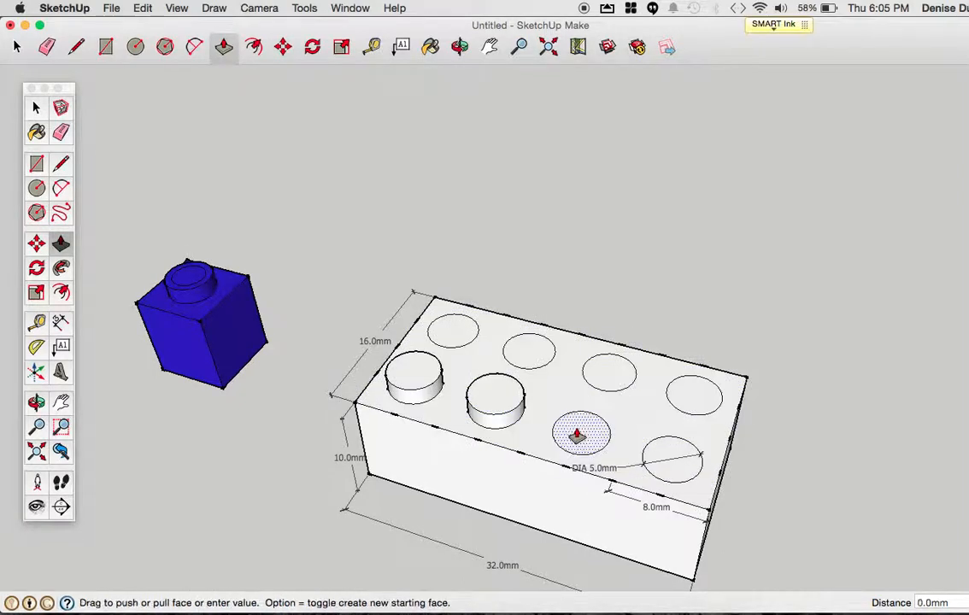
pyautogui.click(523, 403)
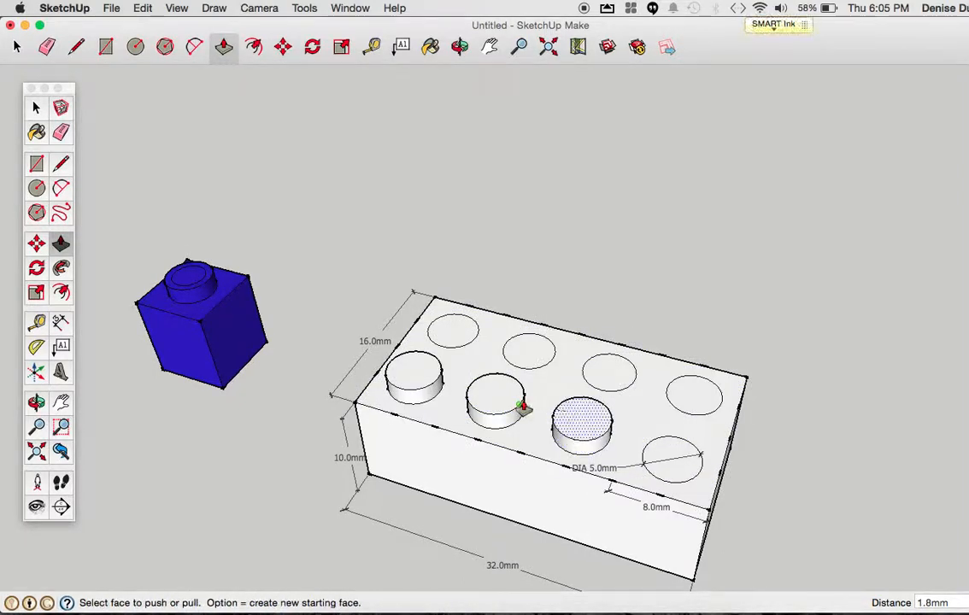
pyautogui.click(667, 475)
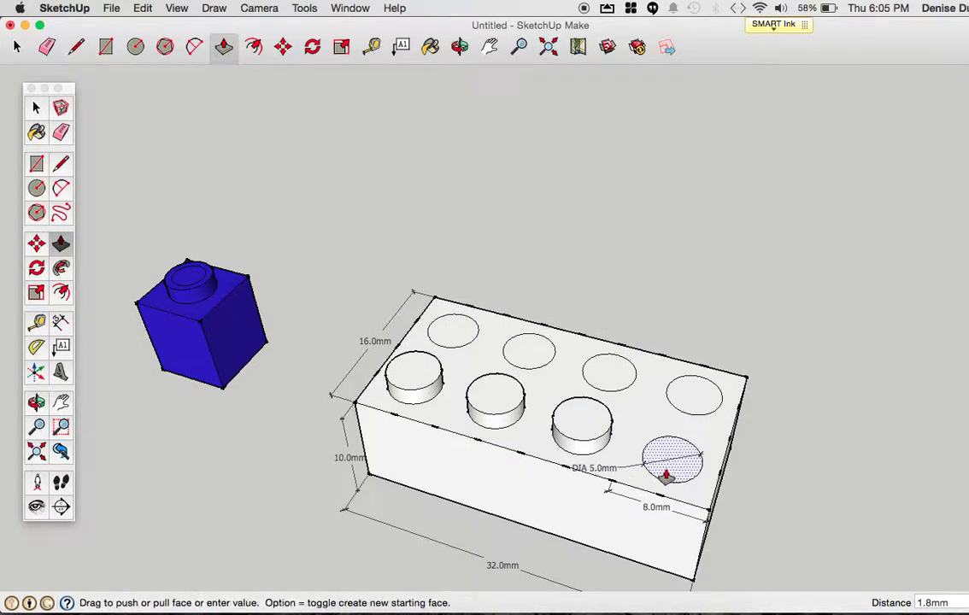
pyautogui.click(607, 440)
# Pull the four circles of the back row up to the same 1.8 mm height as the front studs
pyautogui.click(692, 394)
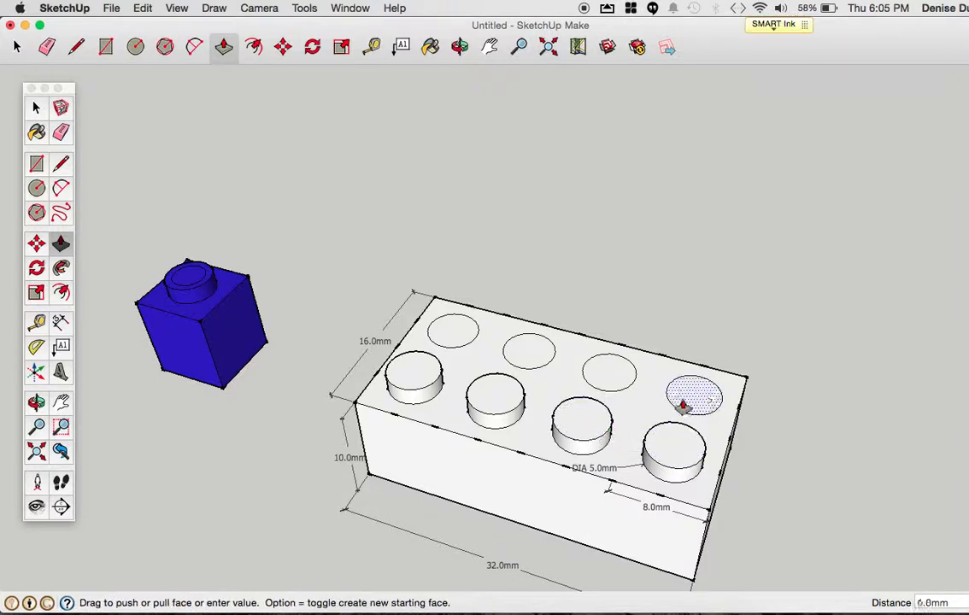
pyautogui.click(613, 427)
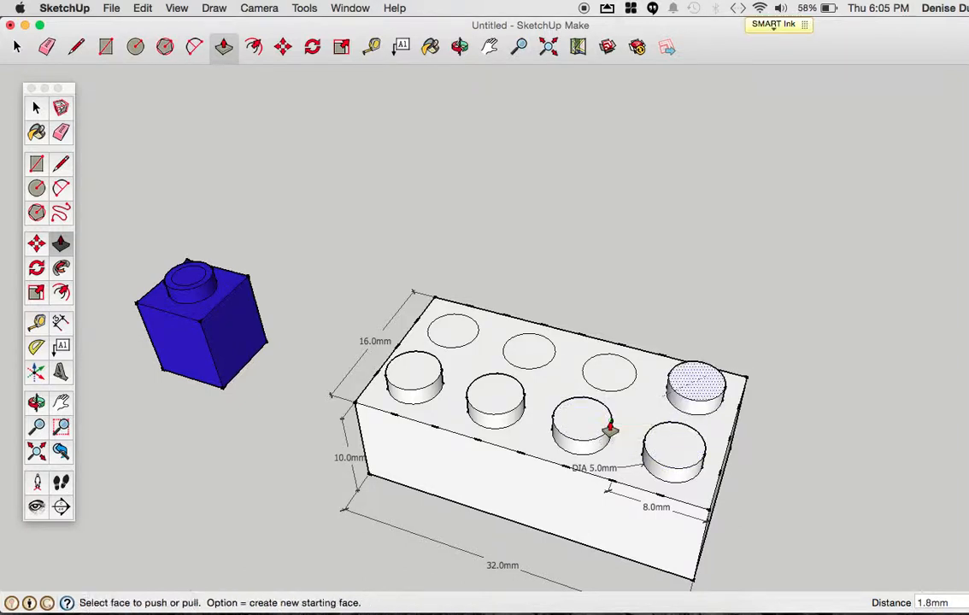
pyautogui.click(605, 376)
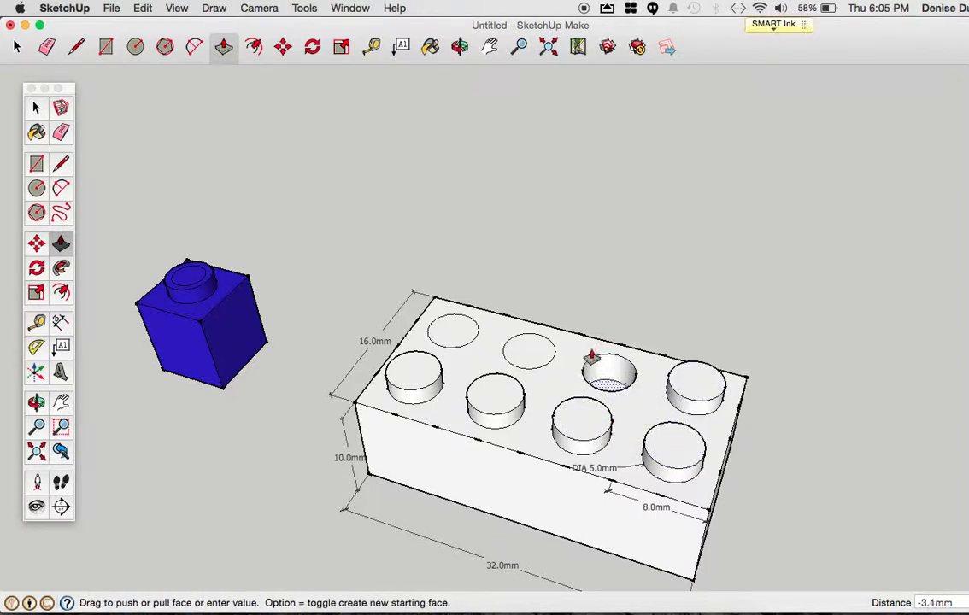
pyautogui.click(671, 389)
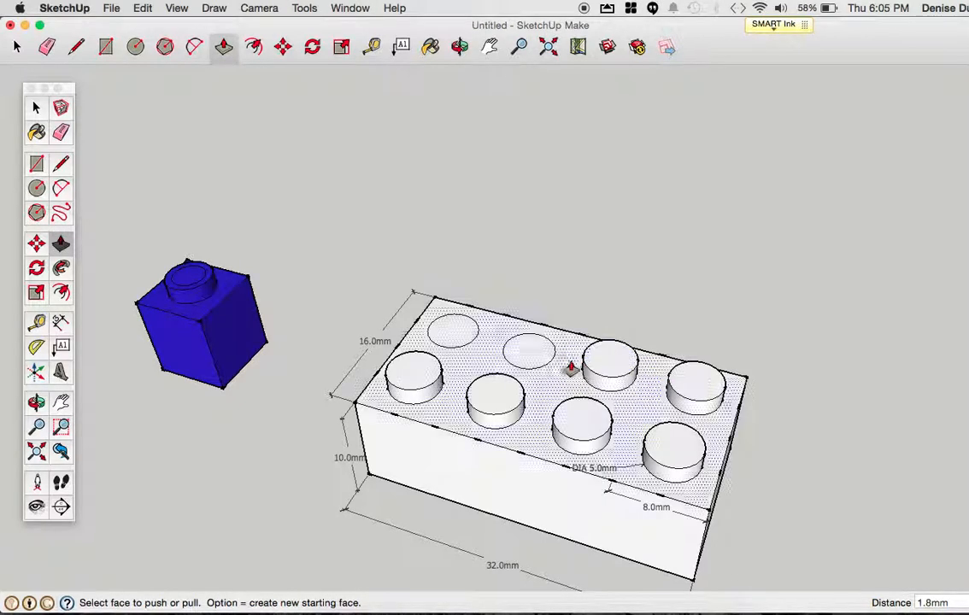
pyautogui.click(532, 354)
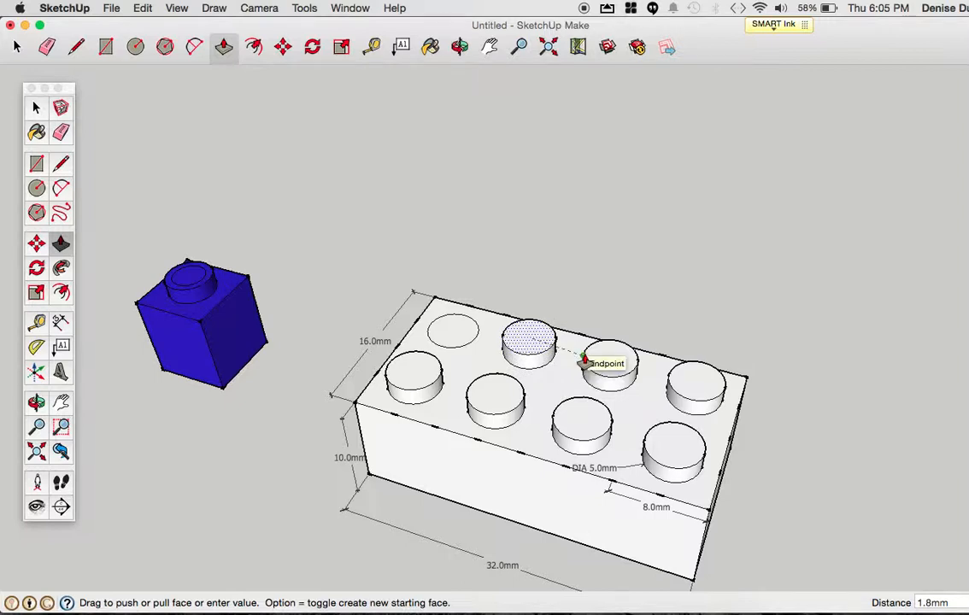
pyautogui.click(584, 363)
pyautogui.click(443, 340)
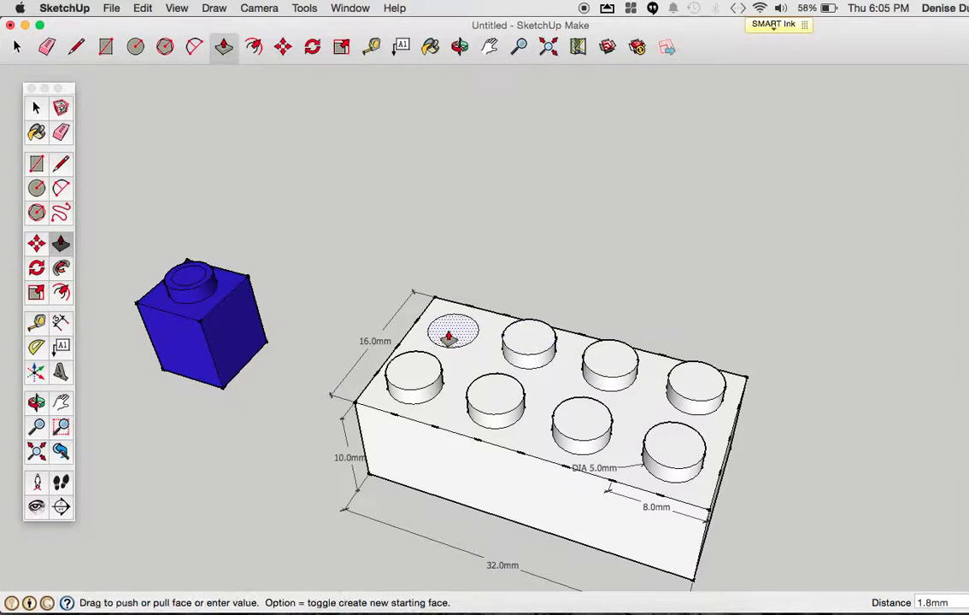
pyautogui.click(504, 341)
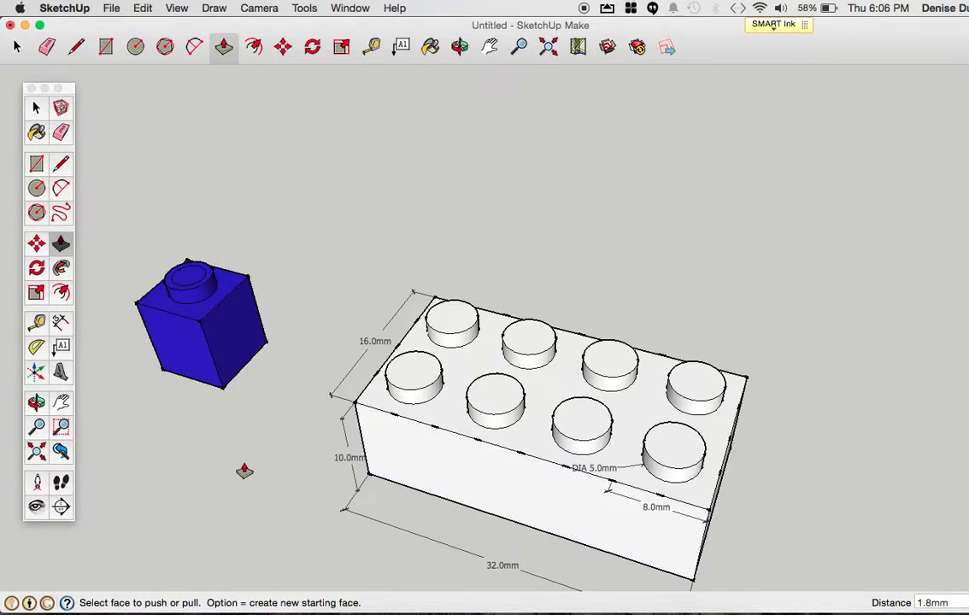
# Offset the outline of the large block's underside inward by 1 mm
pyautogui.press('o')
pyautogui.moveTo(251, 365); pyautogui.dragTo(240, 332)
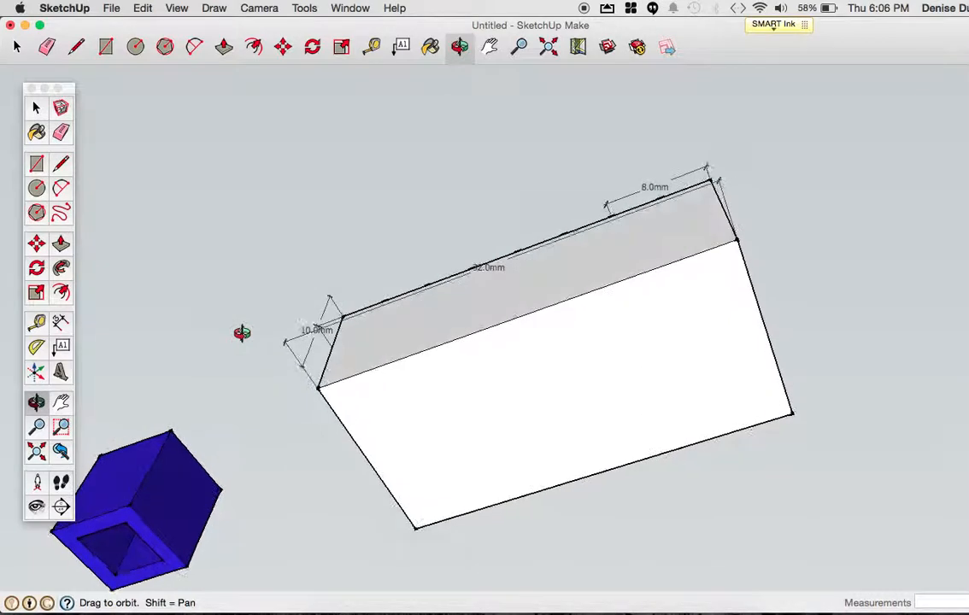
pyautogui.click(61, 293)
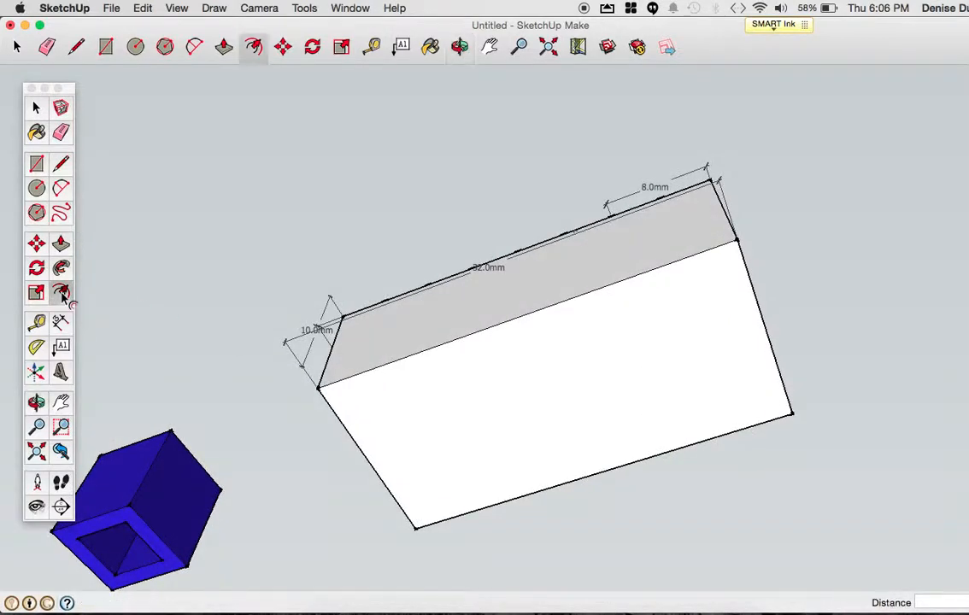
pyautogui.click(374, 421)
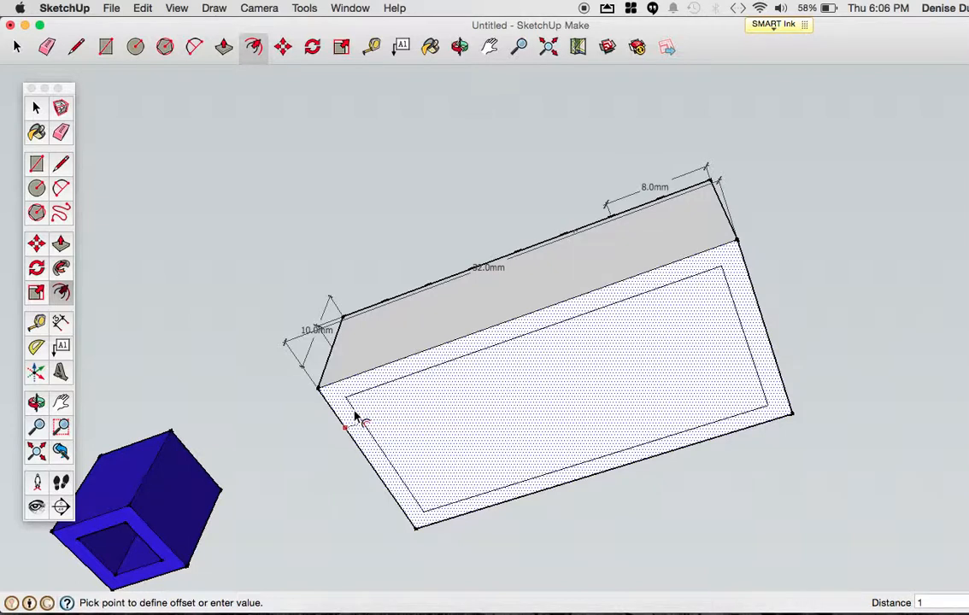
pyautogui.press('Return')
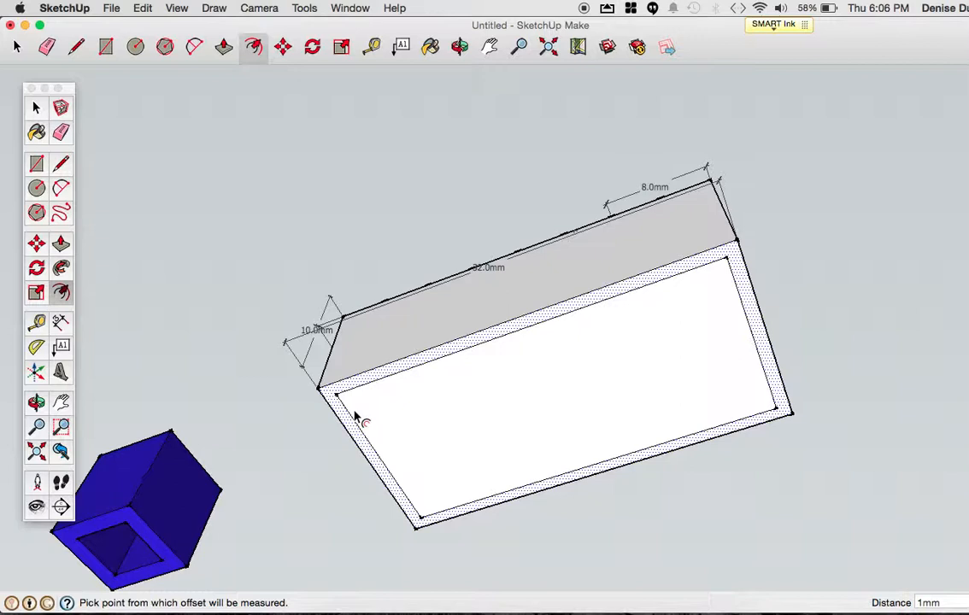
# Push the inner rectangle of the large brick's underside 6 mm inward to hollow out the brick
pyautogui.press('p')
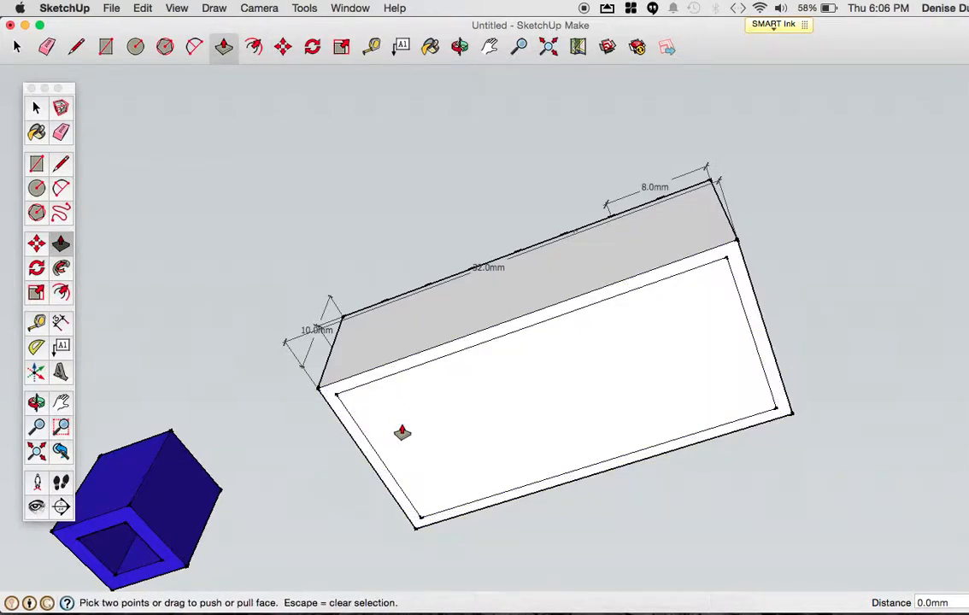
pyautogui.click(430, 440)
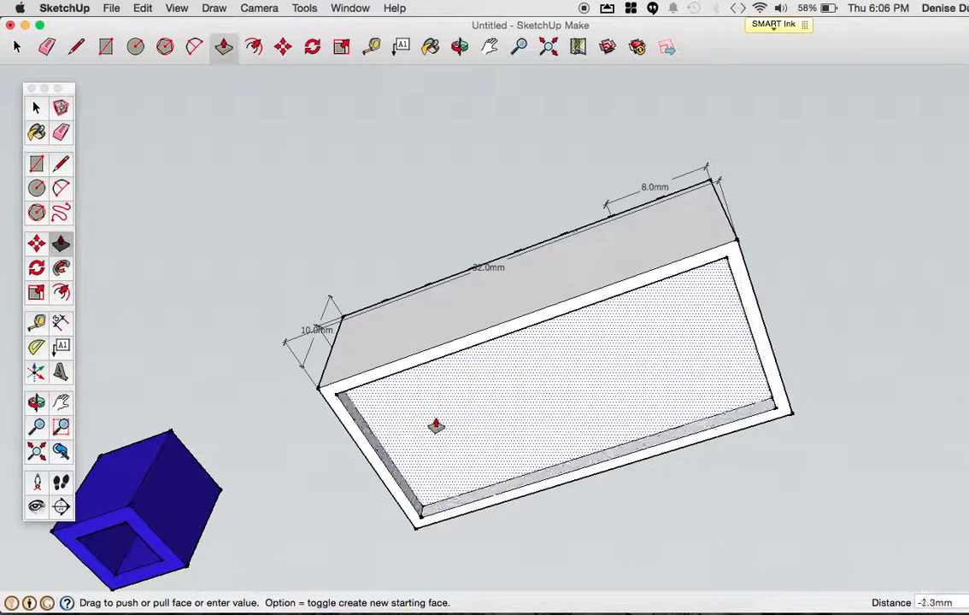
pyautogui.write('6mm')
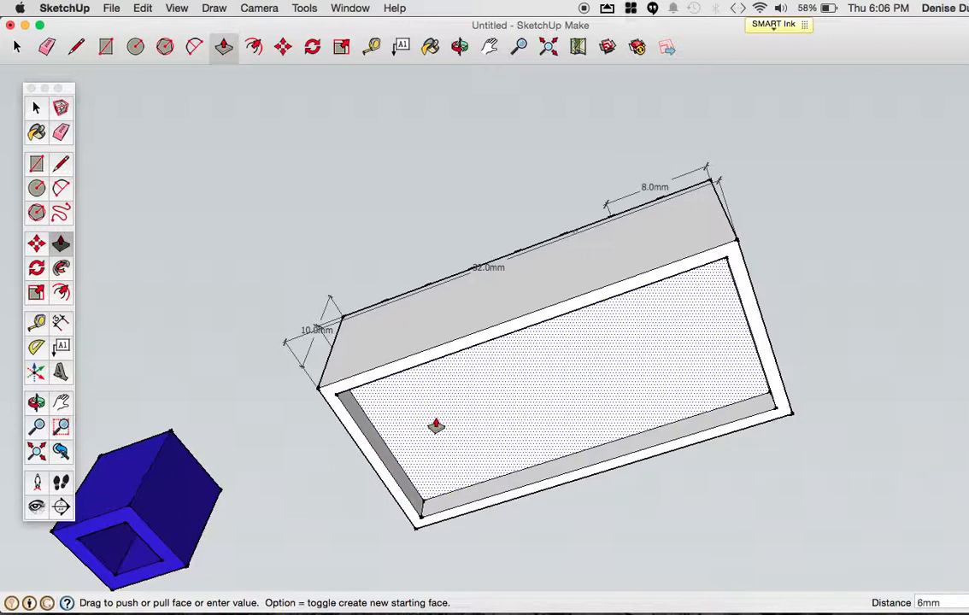
pyautogui.press('Return')
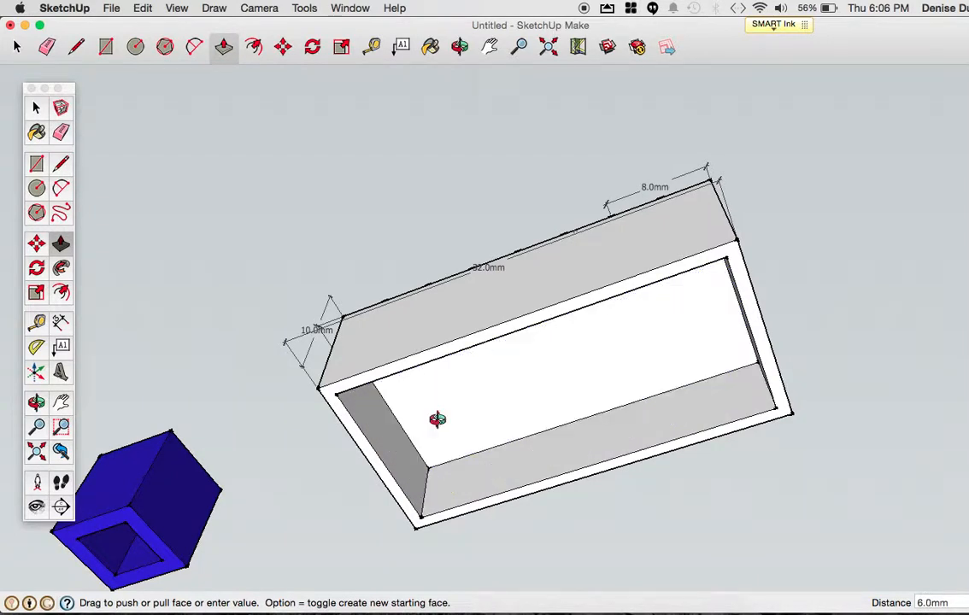
# Examine the large brick's studs, dimensions and hollowed underside from above and from below
pyautogui.press('o')
pyautogui.moveTo(428, 407); pyautogui.dragTo(393, 441)
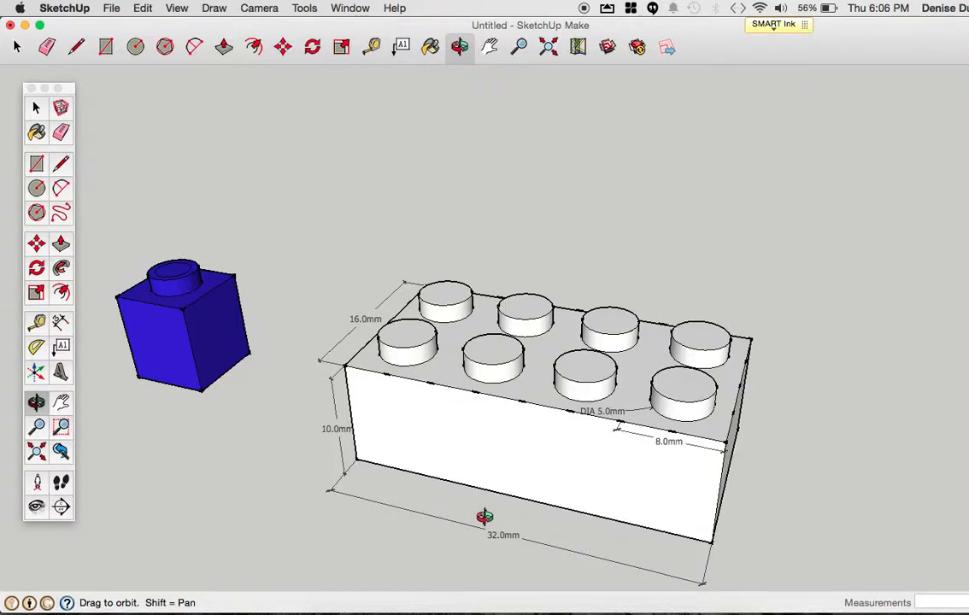
pyautogui.rightClick(475, 479)
pyautogui.click(438, 372)
pyautogui.moveTo(270, 444); pyautogui.dragTo(294, 240)
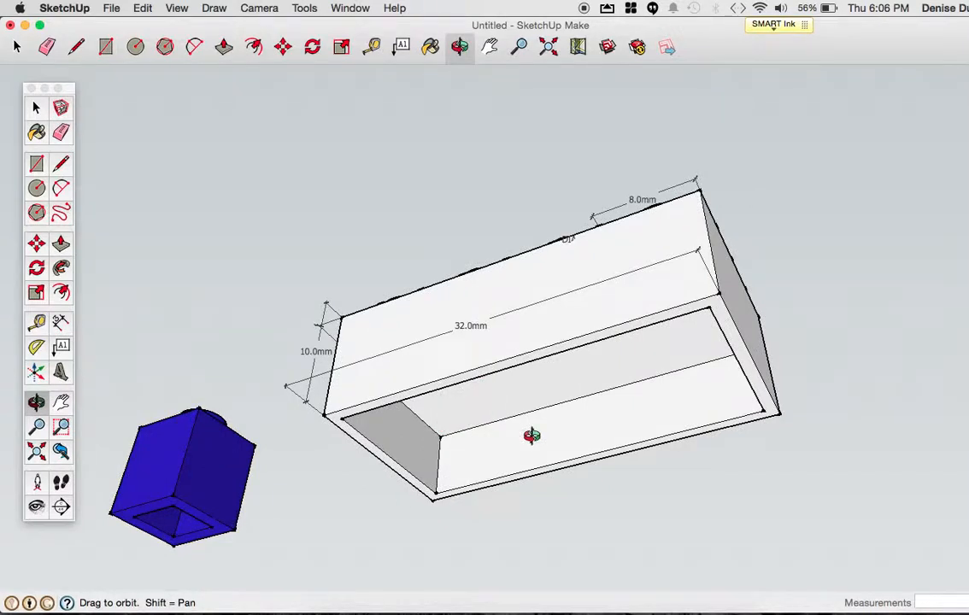
pyautogui.rightClick(564, 555)
pyautogui.click(512, 518)
pyautogui.moveTo(503, 540); pyautogui.dragTo(459, 320)
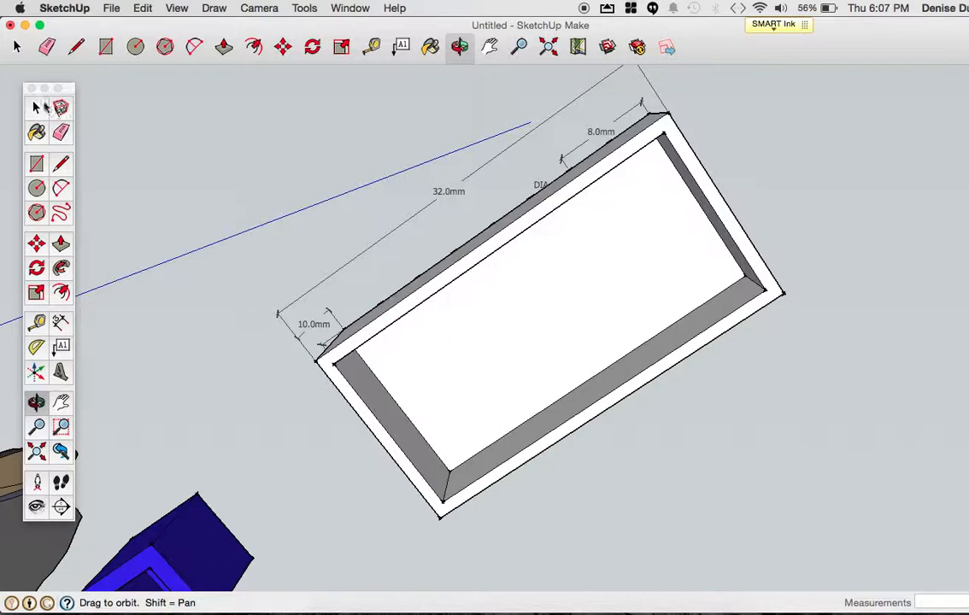
# Divide both long outer edges of the large brick's underside into 4 equal segments
pyautogui.press('space')
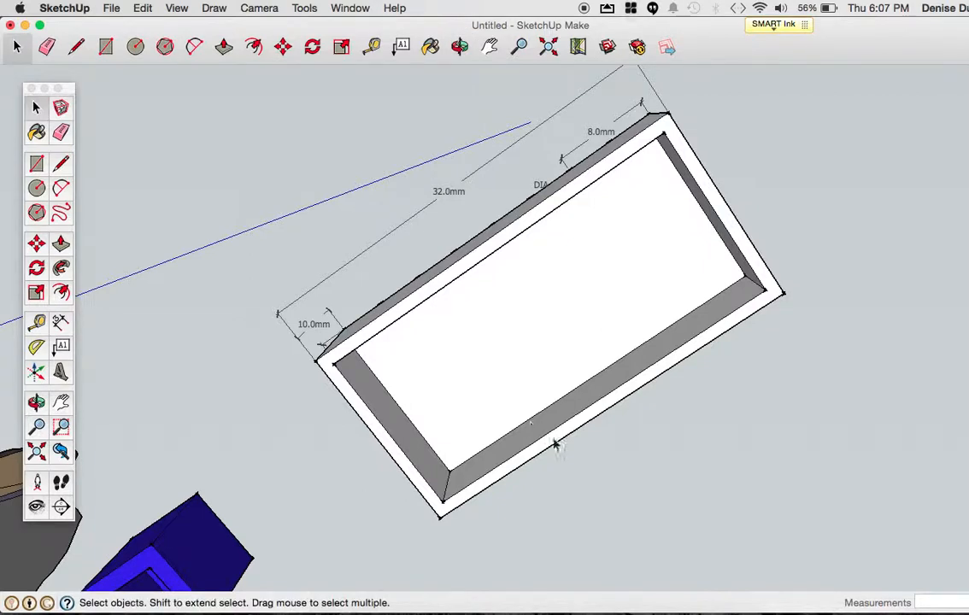
pyautogui.click(557, 443)
pyautogui.rightClick(559, 440)
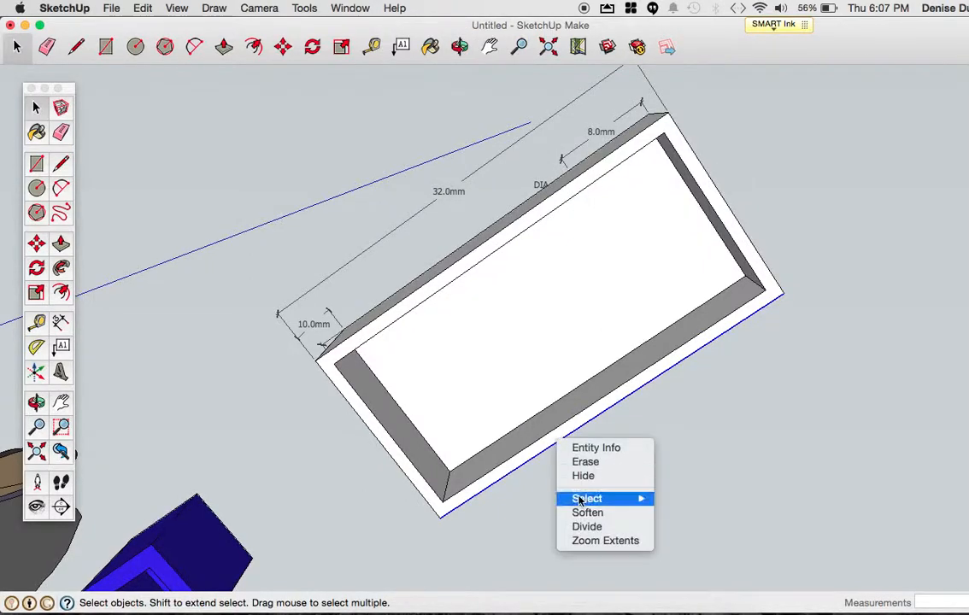
pyautogui.click(587, 527)
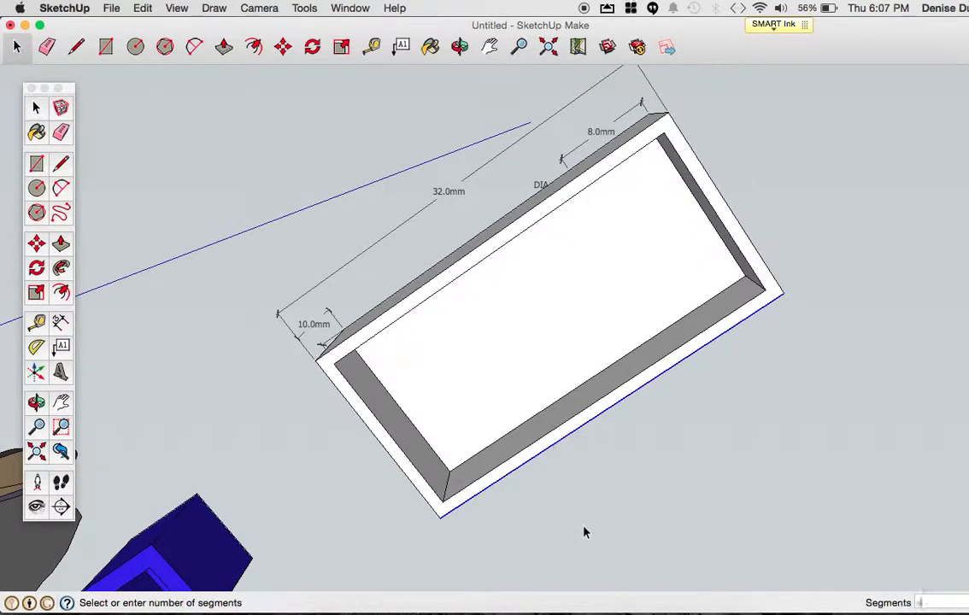
pyautogui.click(480, 250)
pyautogui.rightClick(479, 248)
pyautogui.click(513, 333)
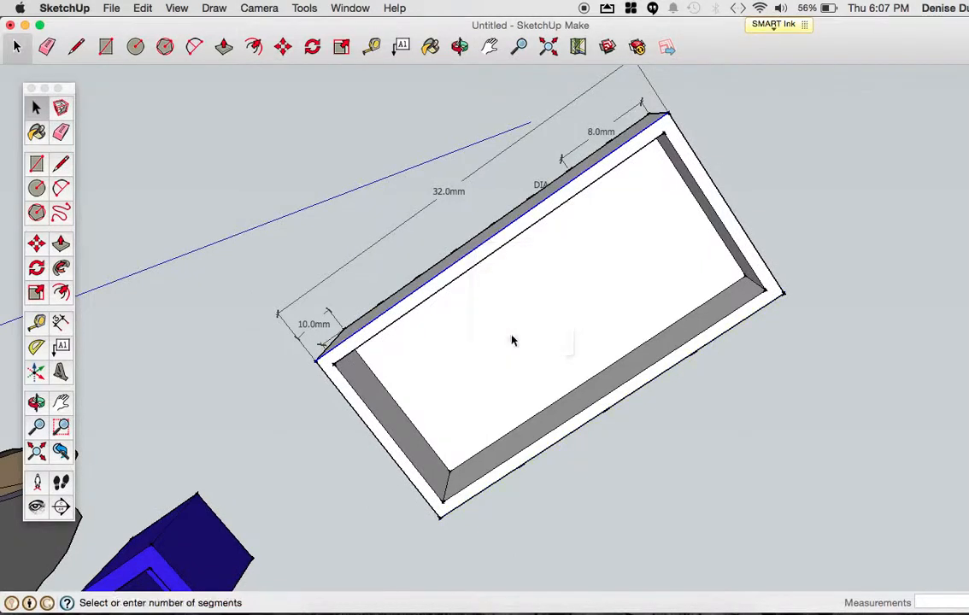
pyautogui.write('4')
pyautogui.press('Return')
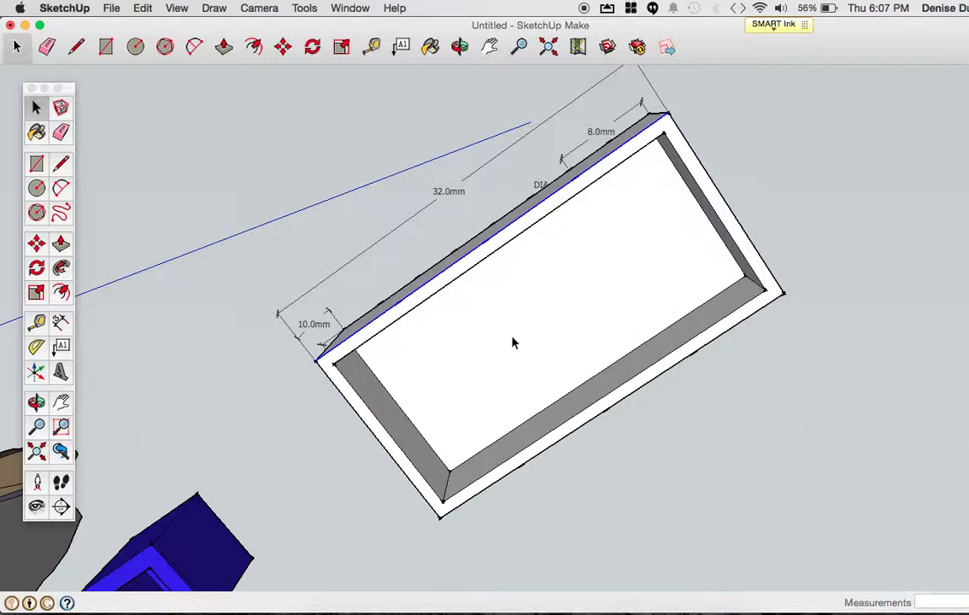
# Place three guides across the brick's underside with Tape Measure, joining the matching division points of the two long edges
pyautogui.click(348, 408)
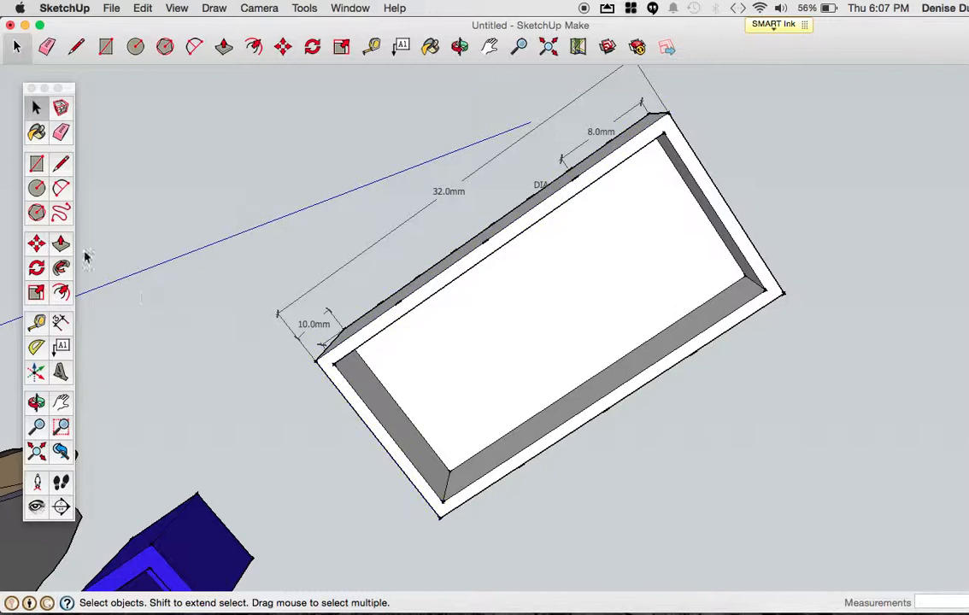
pyautogui.press('t')
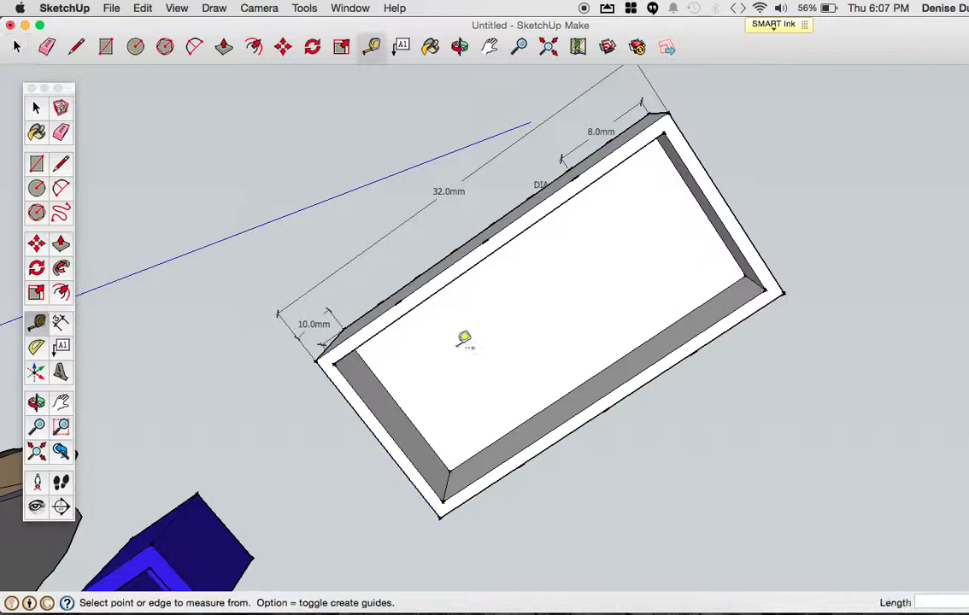
pyautogui.click(400, 300)
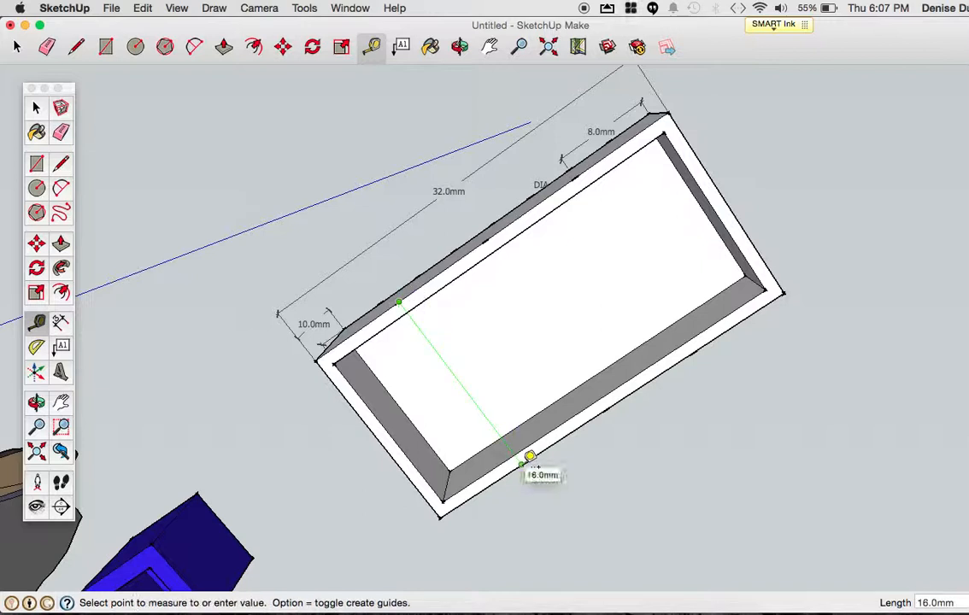
pyautogui.click(529, 460)
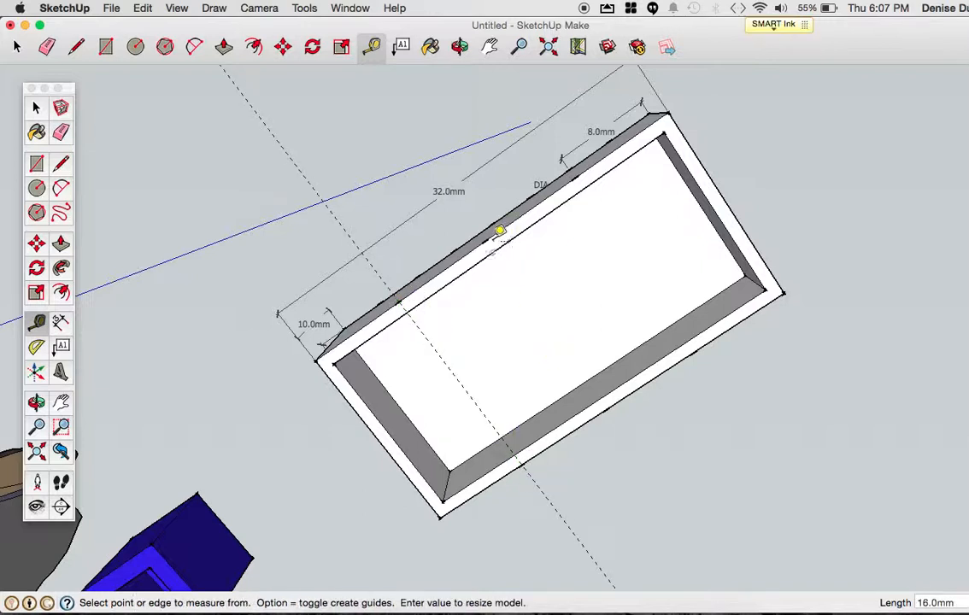
pyautogui.click(485, 242)
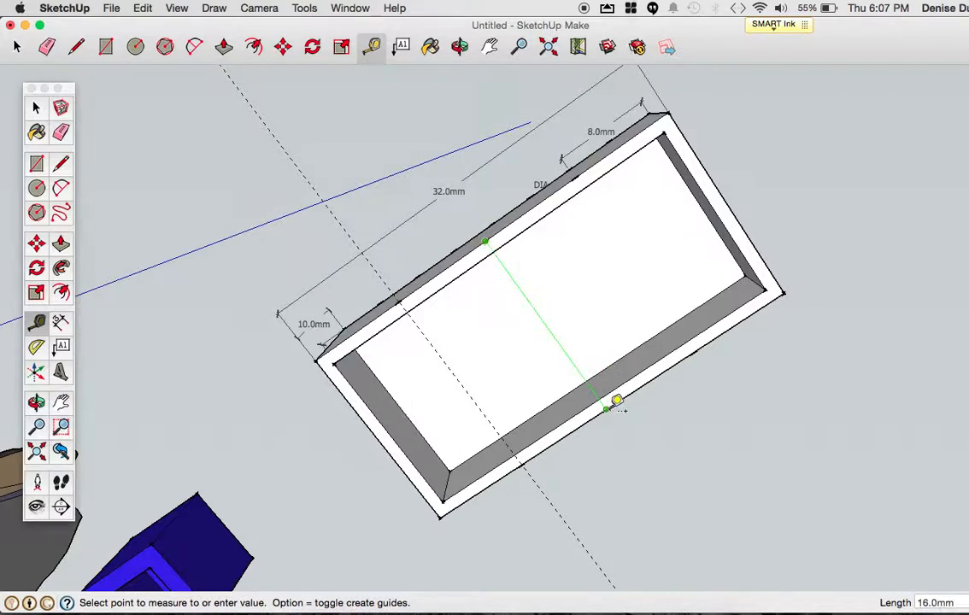
pyautogui.click(608, 403)
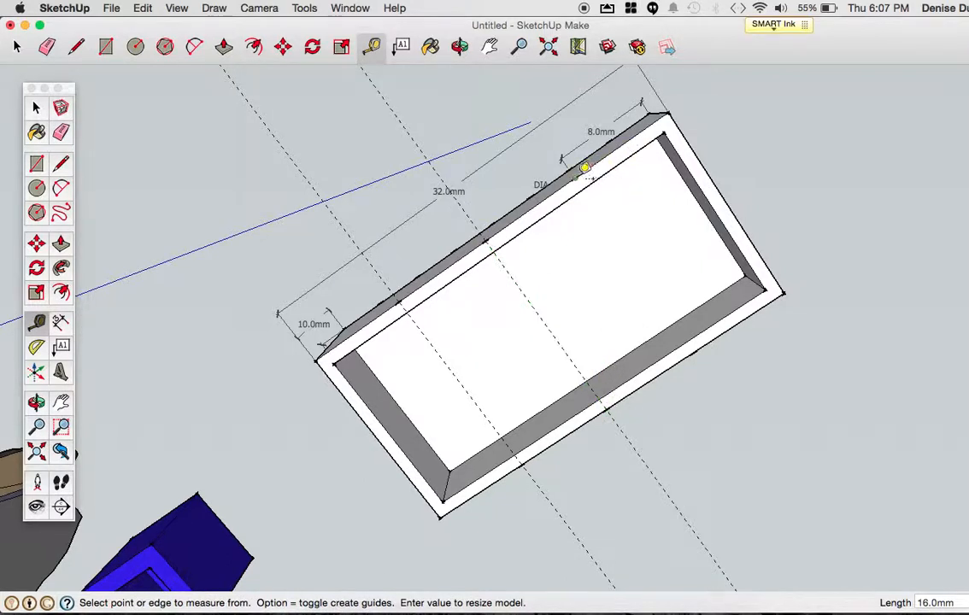
pyautogui.click(575, 178)
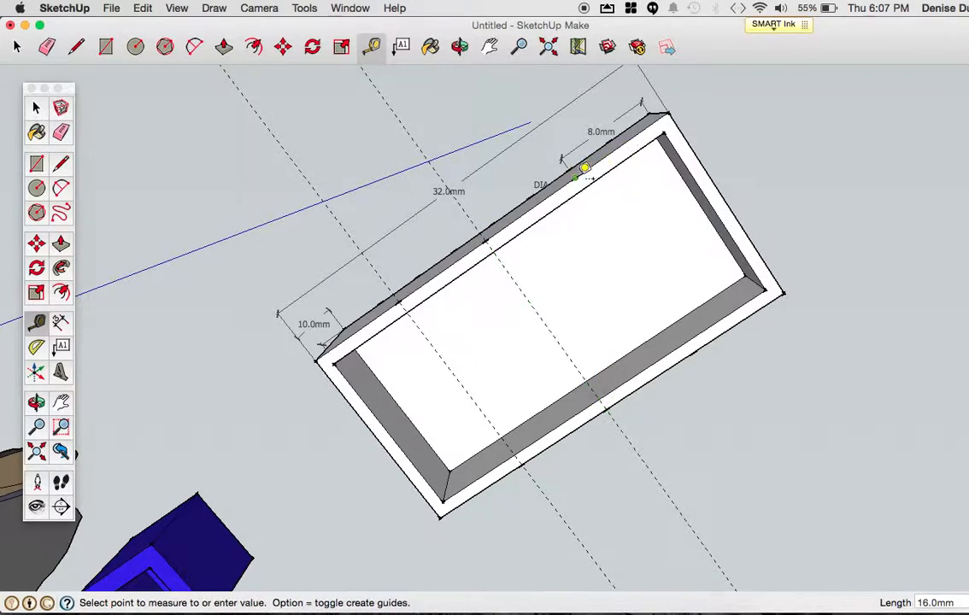
pyautogui.click(693, 349)
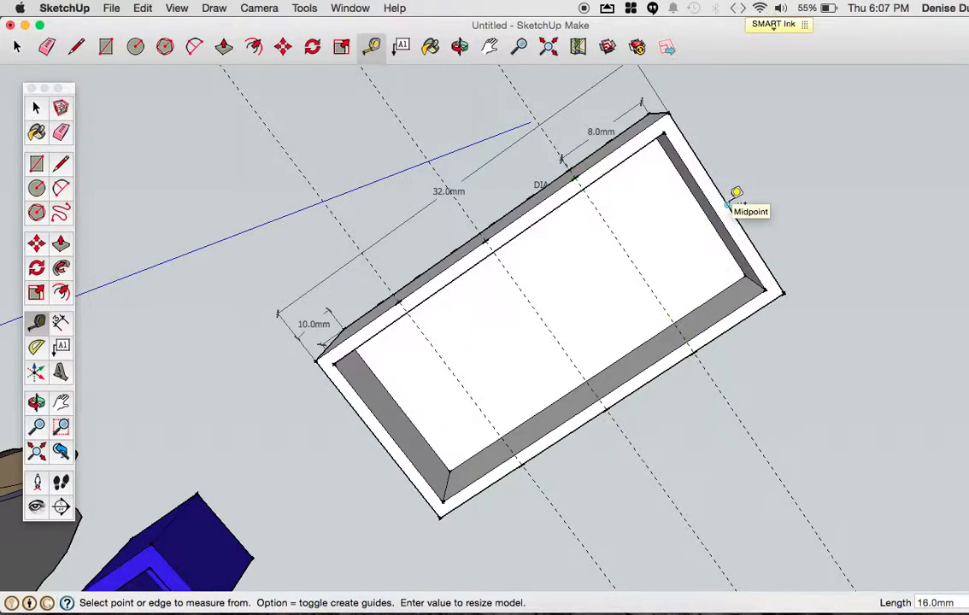
# Try to place a lengthwise guide between the midpoints of the underside's two short edges
pyautogui.click(726, 205)
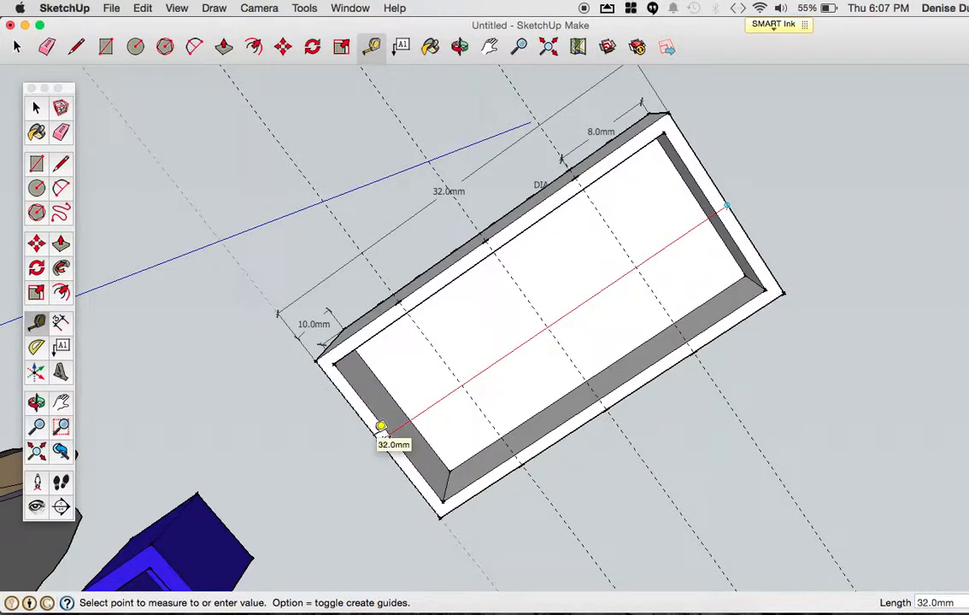
pyautogui.click(381, 426)
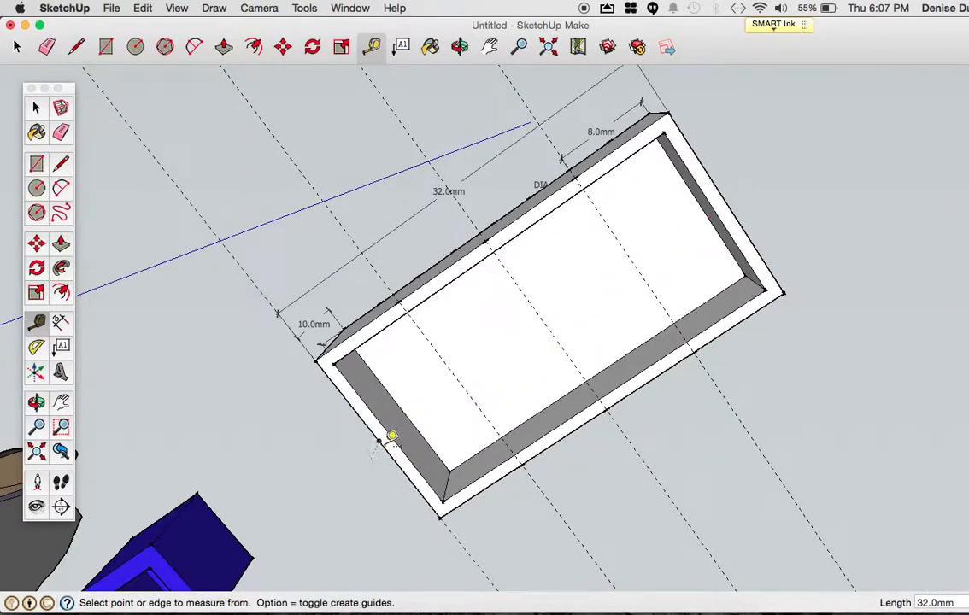
pyautogui.click(381, 434)
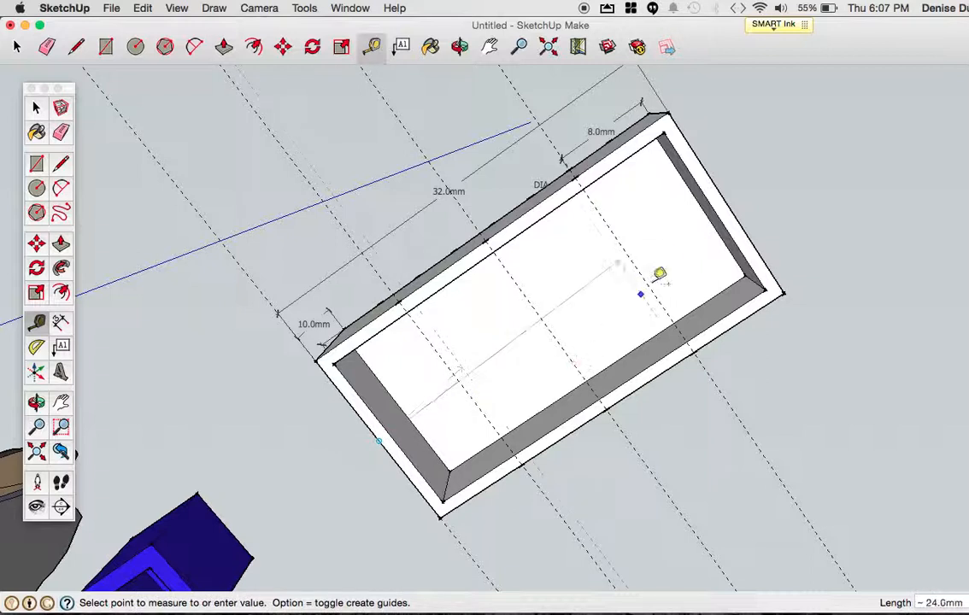
pyautogui.click(778, 181)
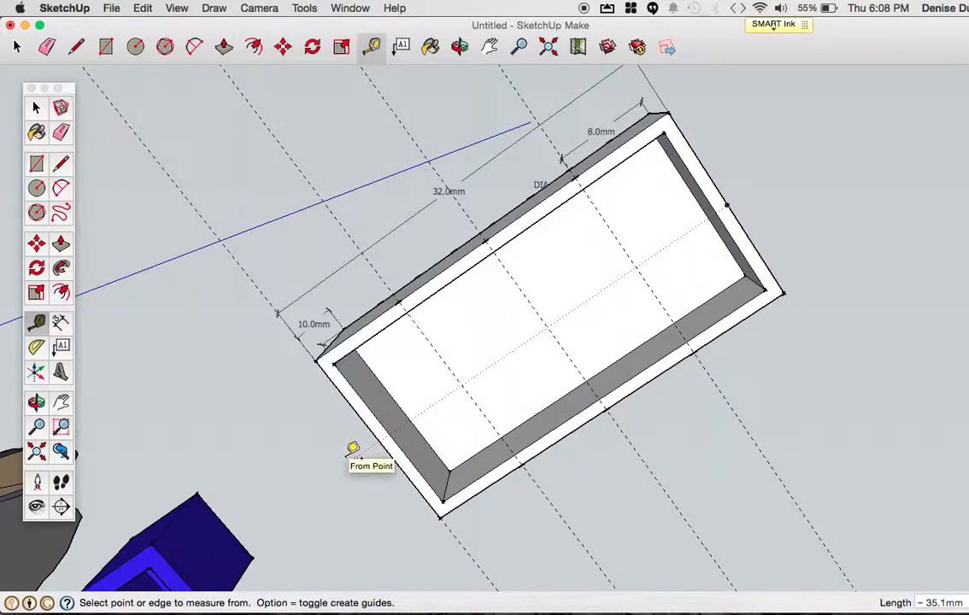
pyautogui.press('super+z')
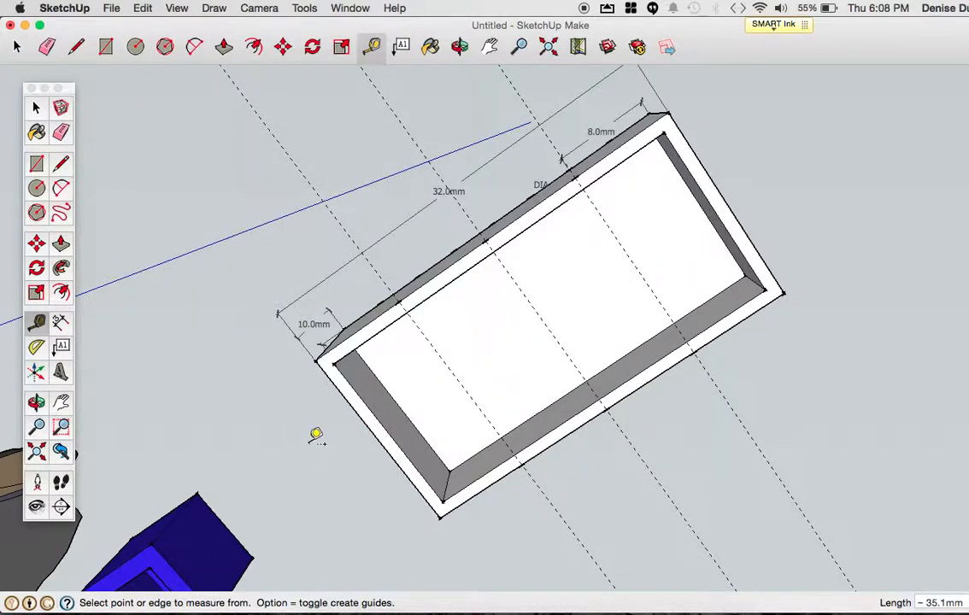
# Divide both short outer edges of the large brick's underside into two equal segments
pyautogui.click(36, 130)
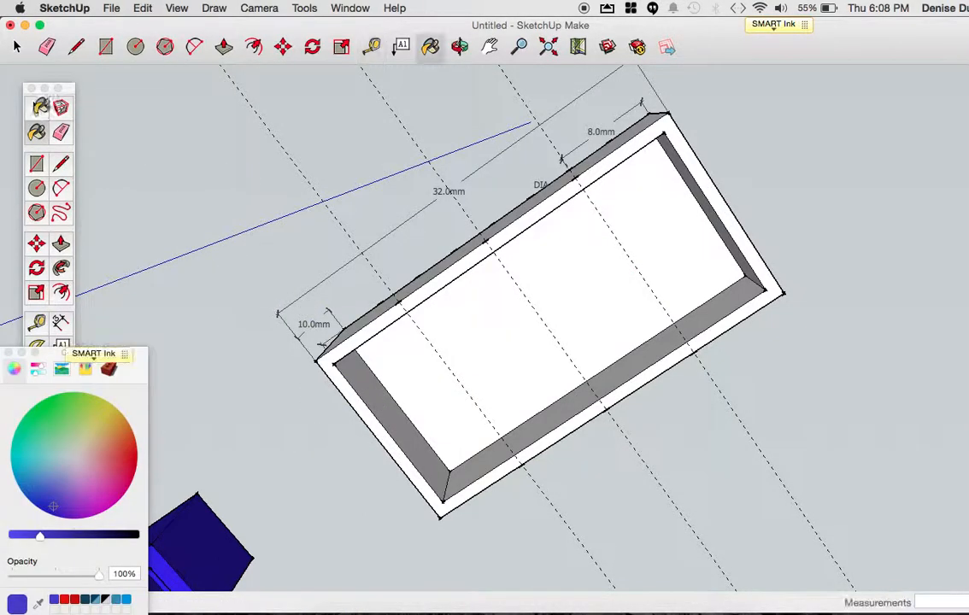
pyautogui.click(36, 107)
pyautogui.click(376, 445)
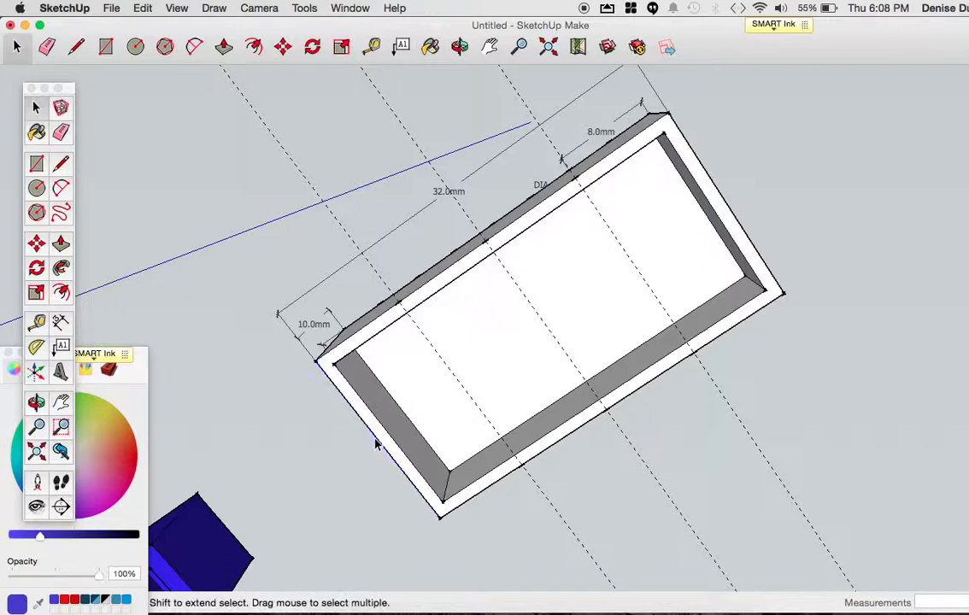
pyautogui.rightClick(375, 441)
pyautogui.click(424, 523)
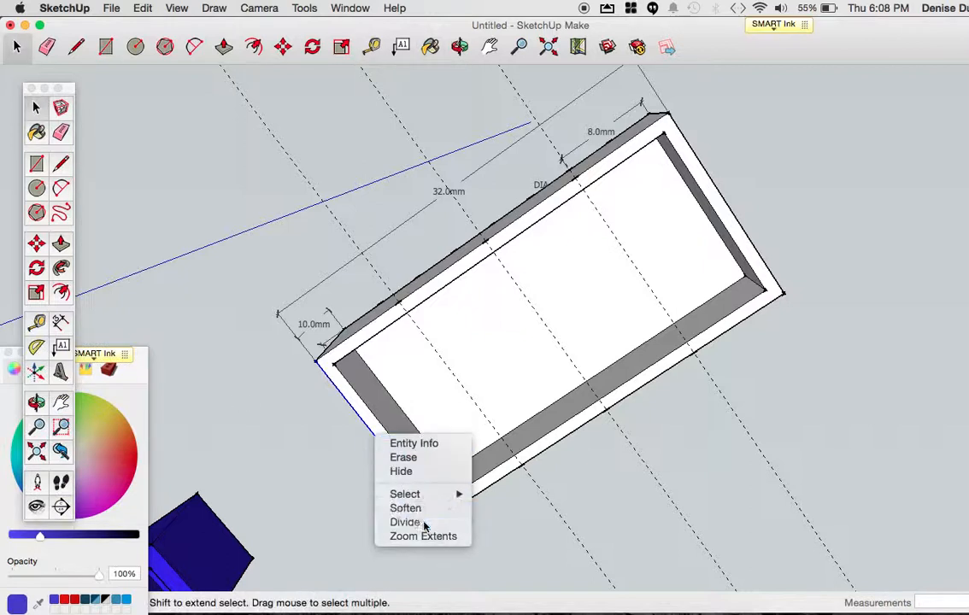
pyautogui.press('Return')
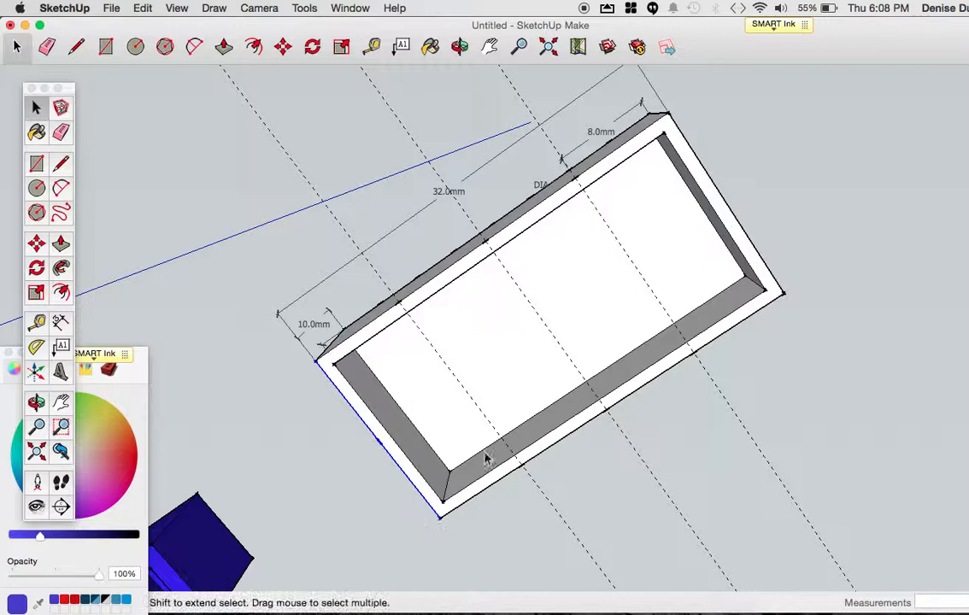
pyautogui.rightClick(741, 219)
pyautogui.click(766, 299)
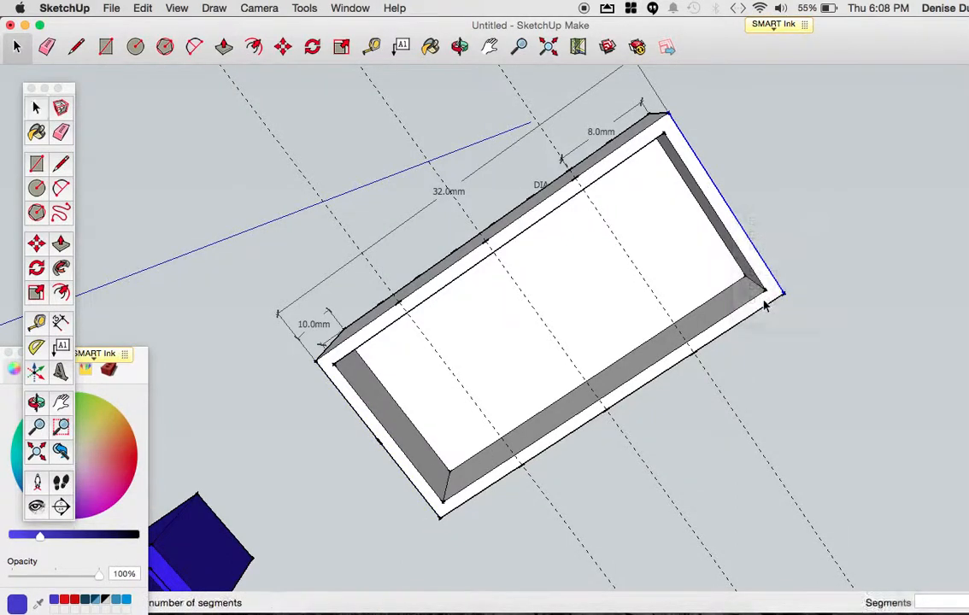
pyautogui.press('Return')
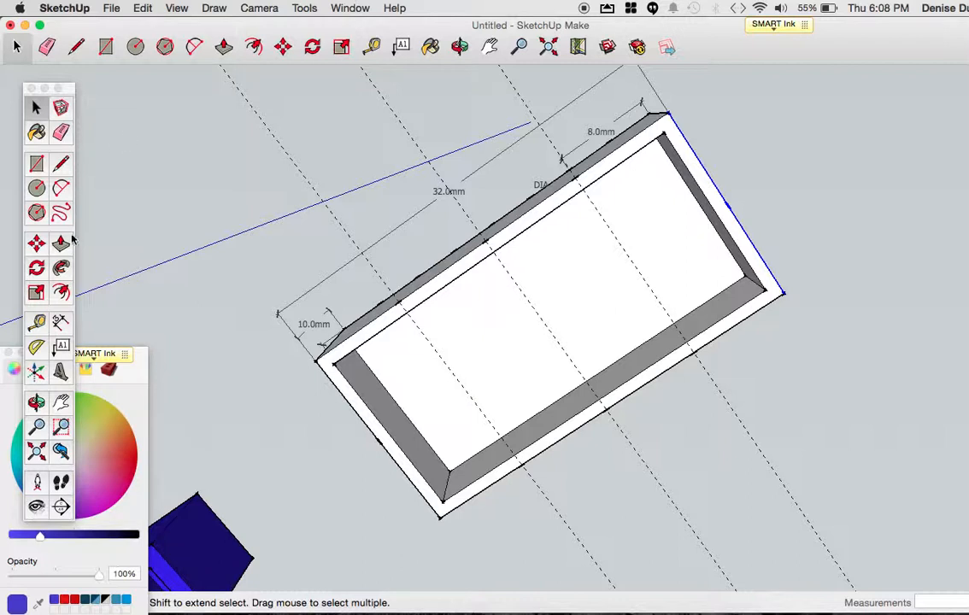
# Place a lengthwise guide through the underside with Tape Measure, joining the division points of the two short edges
pyautogui.press('t')
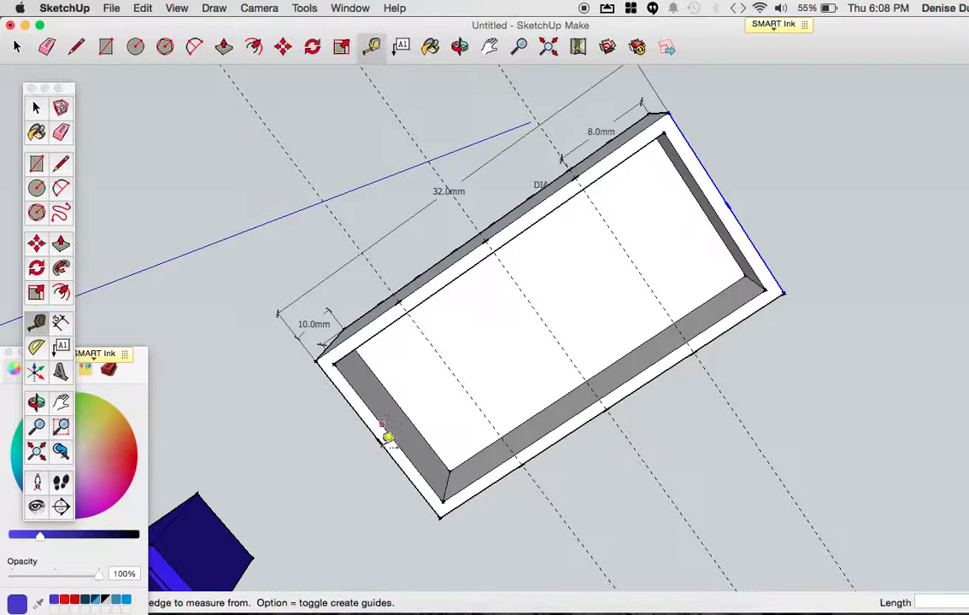
pyautogui.click(379, 441)
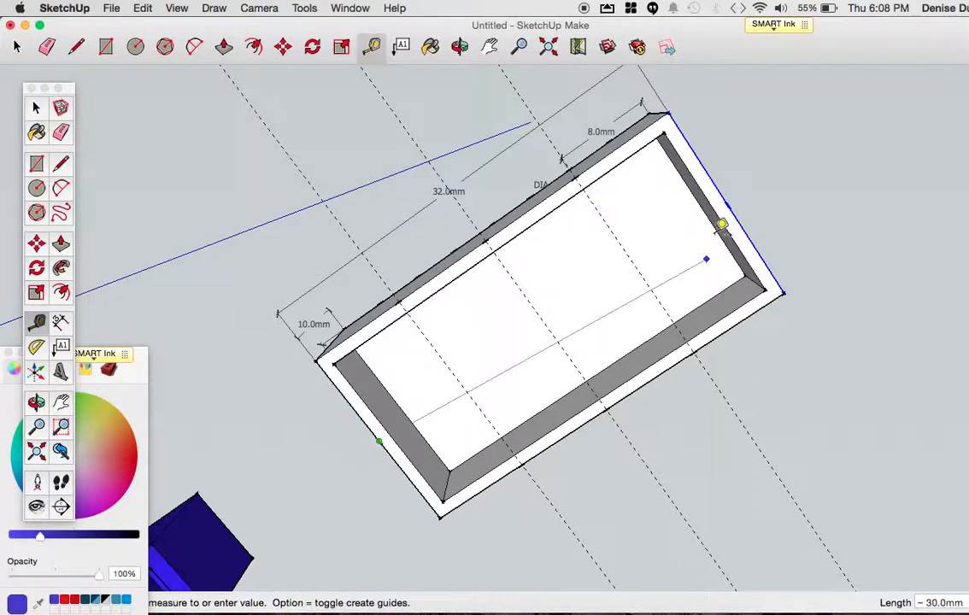
pyautogui.click(741, 197)
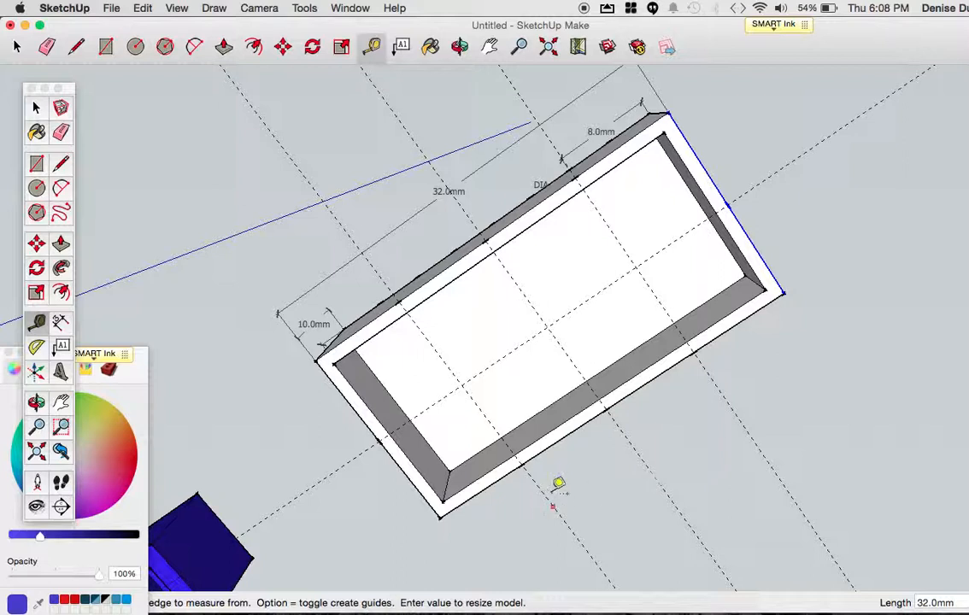
# Draw three circles with a 3 mm radius inside the brick's underside, centred on the guide intersections
pyautogui.click(34, 189)
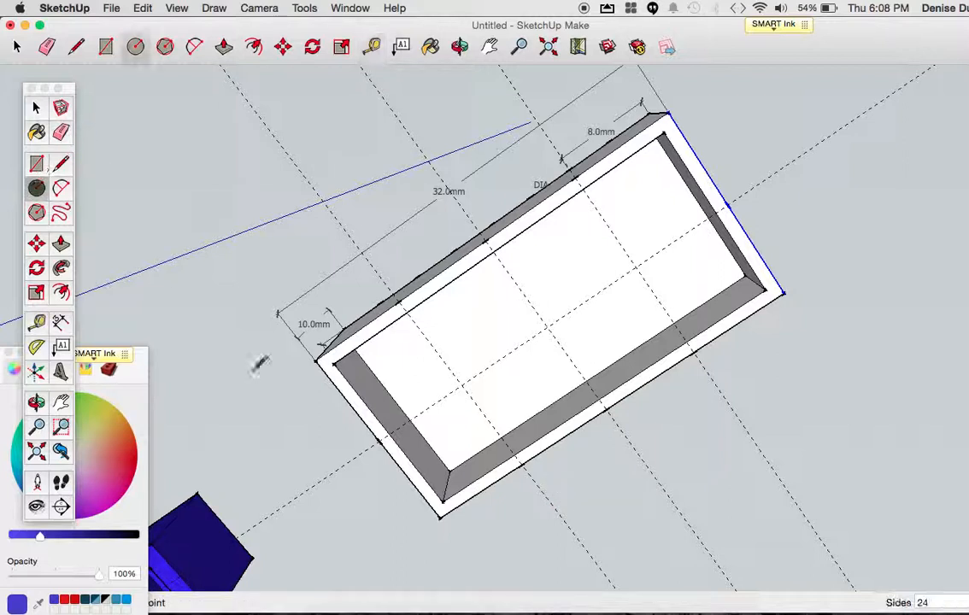
pyautogui.click(461, 384)
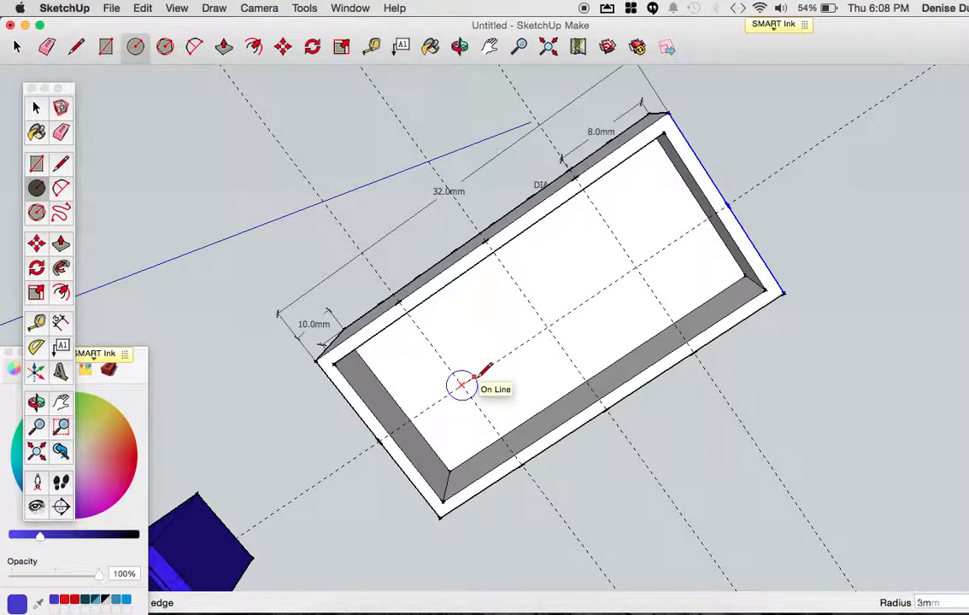
pyautogui.press('Return')
pyautogui.click(547, 326)
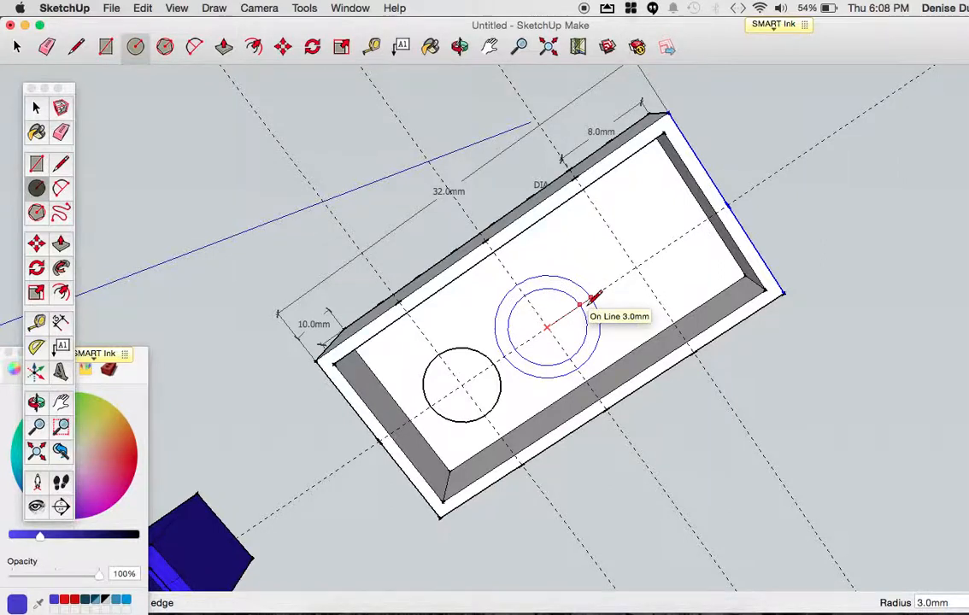
pyautogui.write('m')
pyautogui.press('Return')
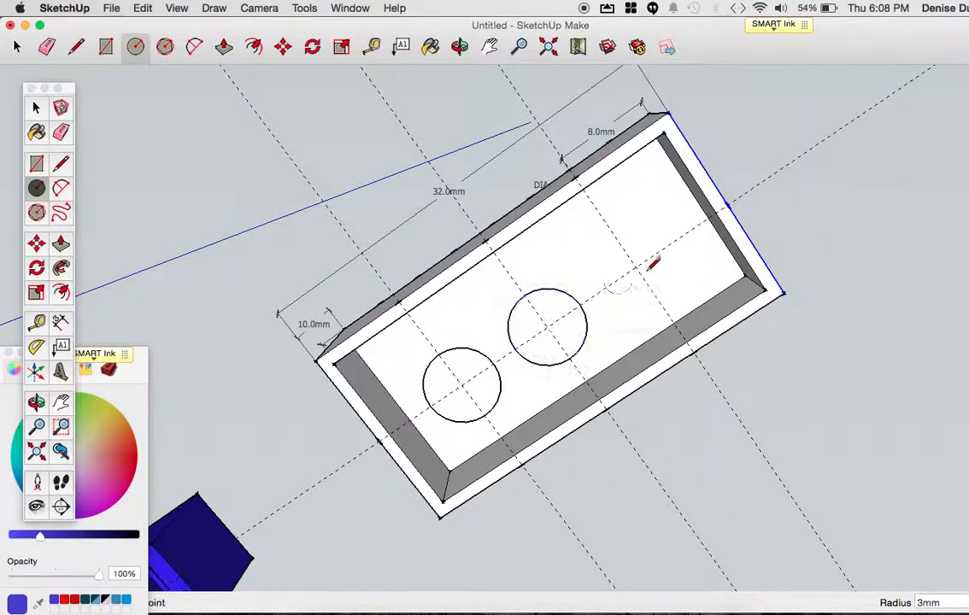
pyautogui.click(636, 266)
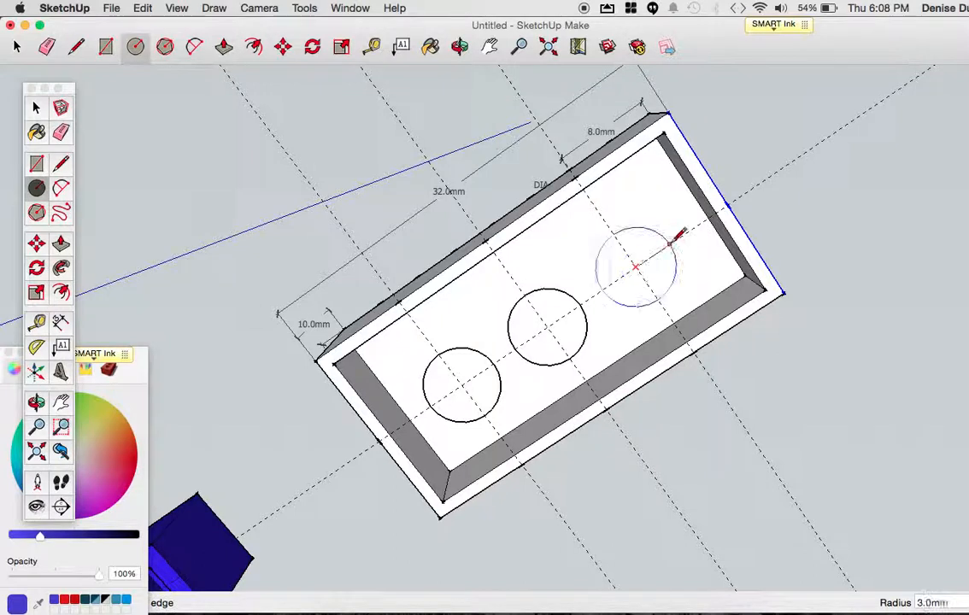
pyautogui.click(671, 244)
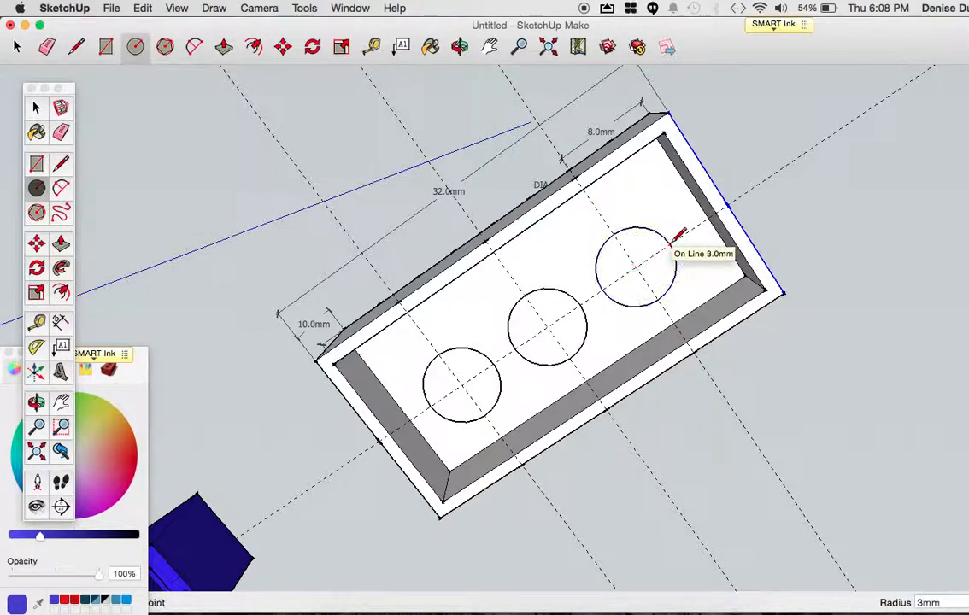
# Push/Pull the three circles 6 mm out of the recess floor to form cylinders
pyautogui.press('p')
pyautogui.click(643, 277)
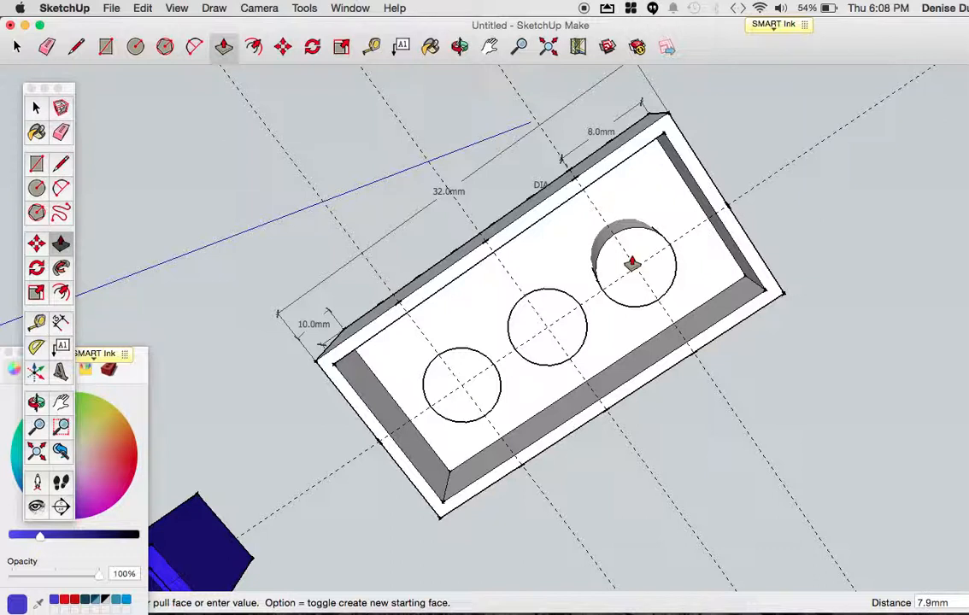
pyautogui.click(633, 263)
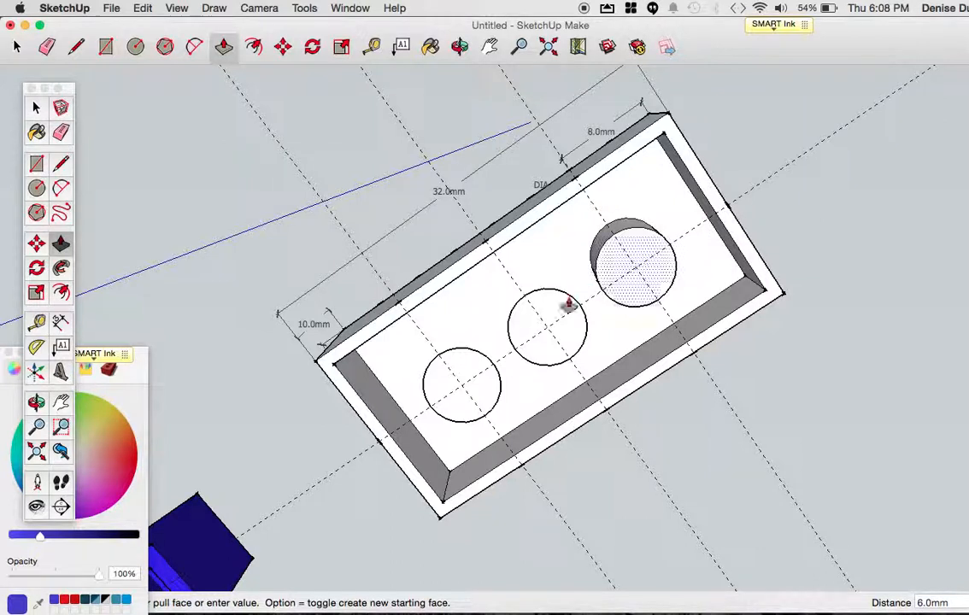
pyautogui.click(560, 309)
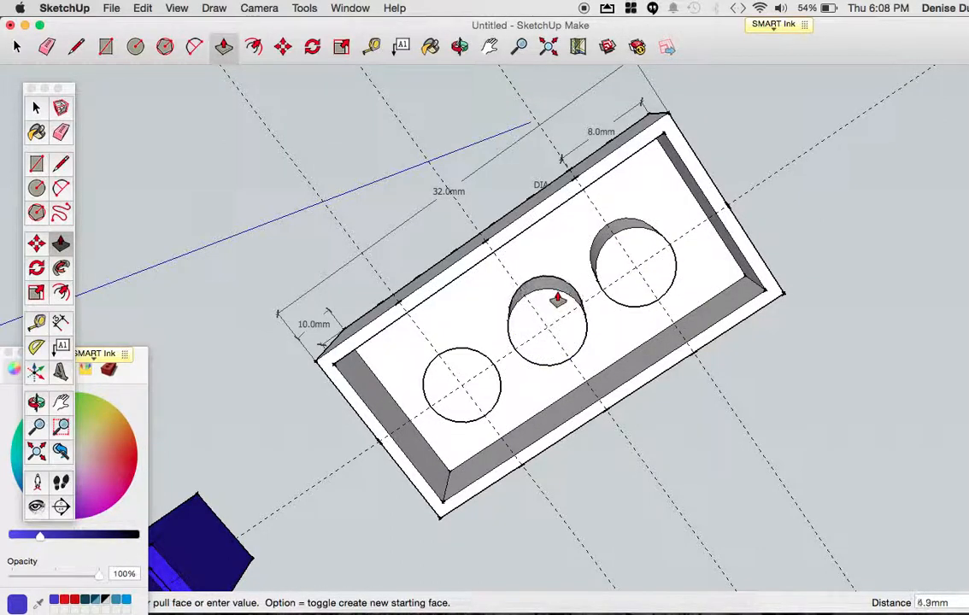
pyautogui.click(558, 299)
pyautogui.click(451, 390)
pyautogui.click(451, 388)
pyautogui.write('6m')
pyautogui.press('Return')
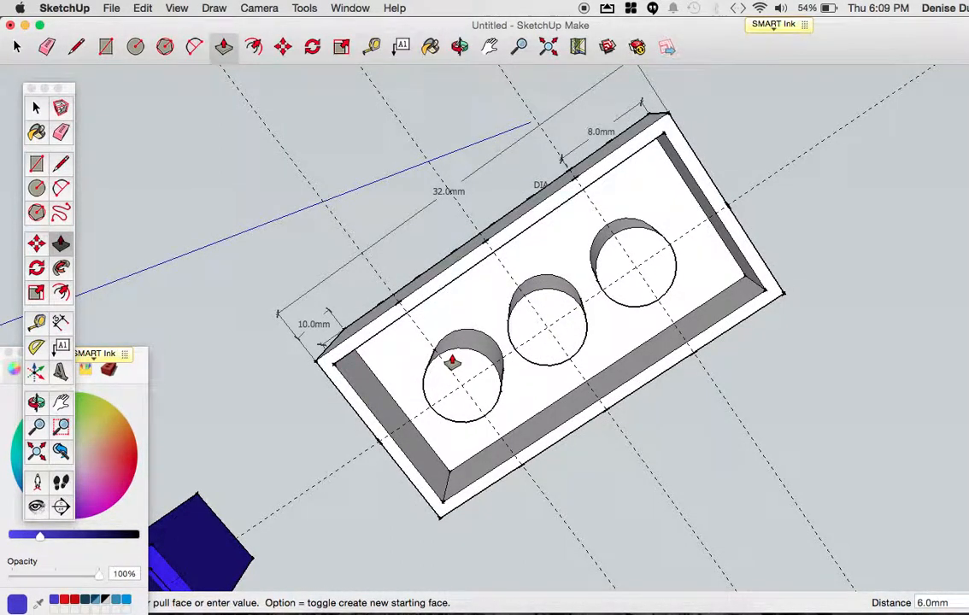
# Offset the end-face edge of each of the three cylinders inward by 0.5 mm
pyautogui.press('o')
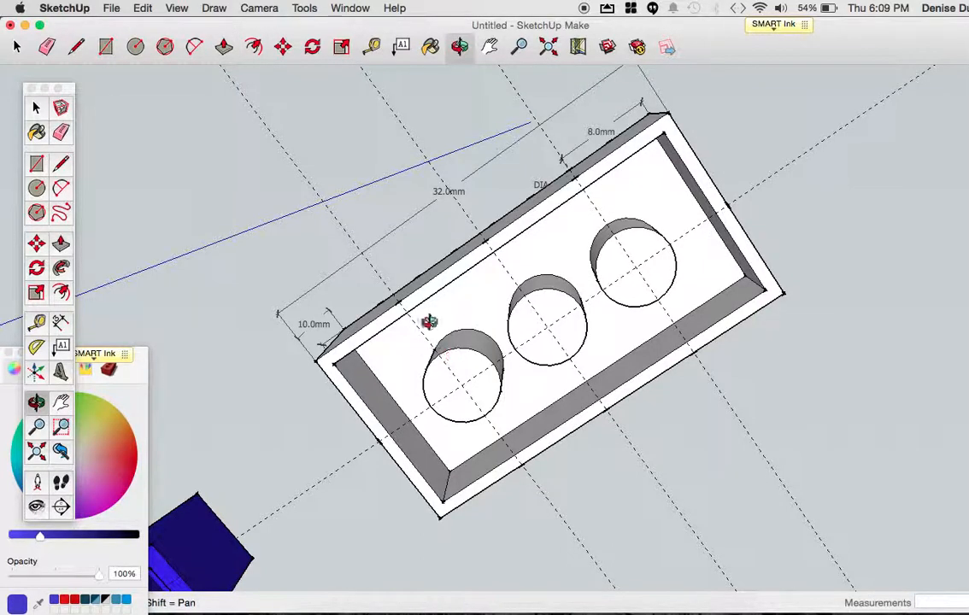
pyautogui.moveTo(367, 243); pyautogui.dragTo(413, 380)
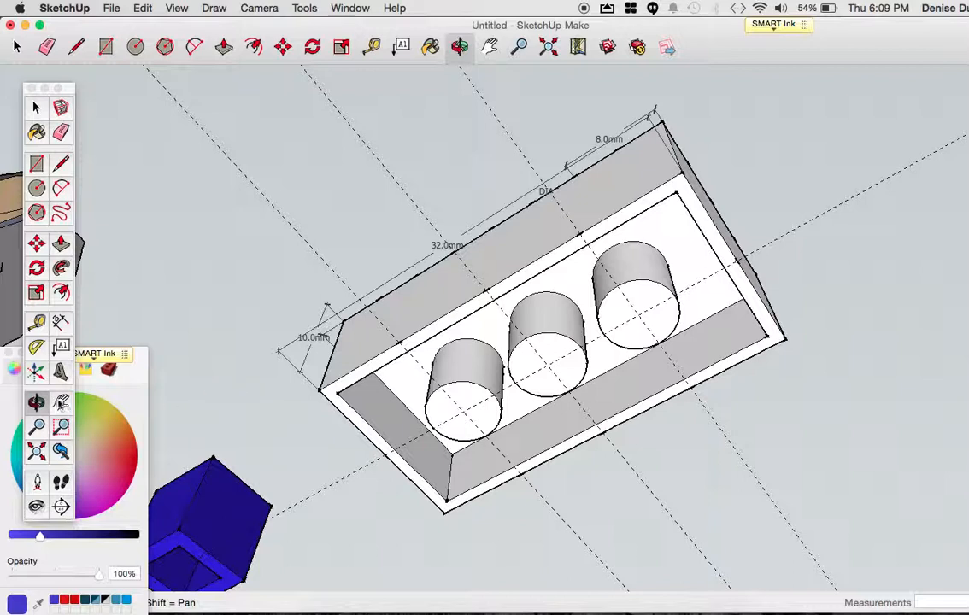
pyautogui.click(61, 293)
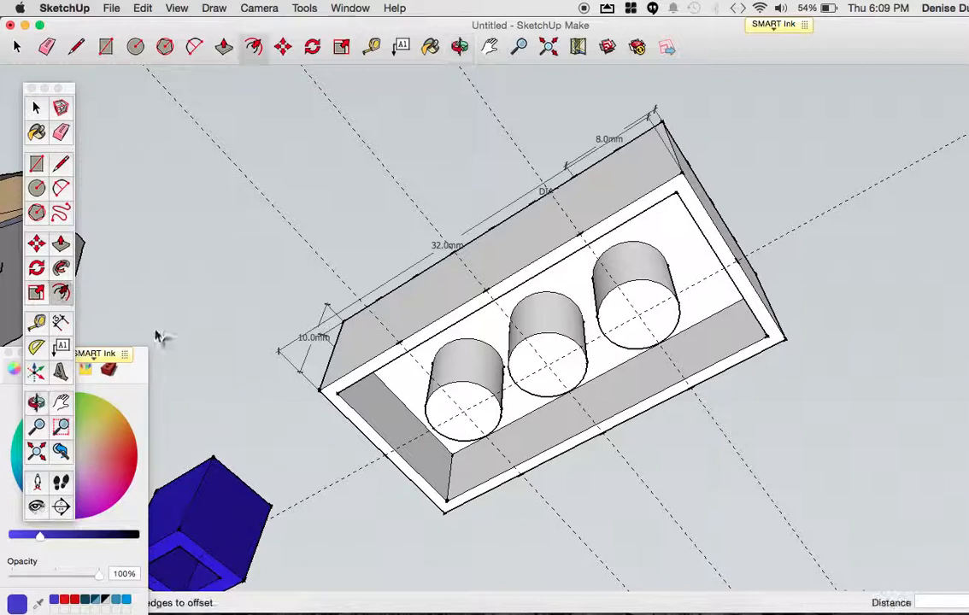
pyautogui.click(480, 416)
pyautogui.click(482, 414)
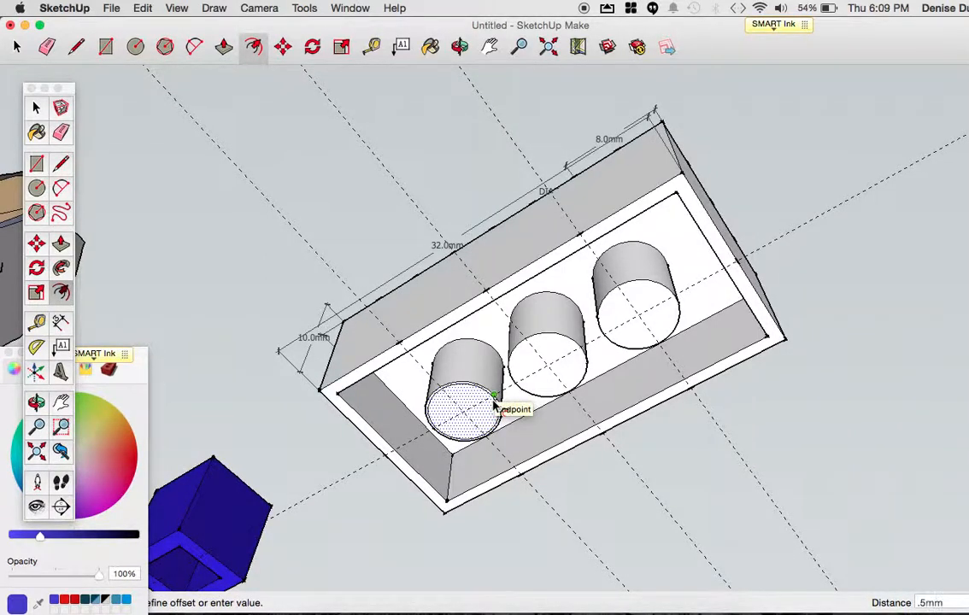
pyautogui.click(495, 406)
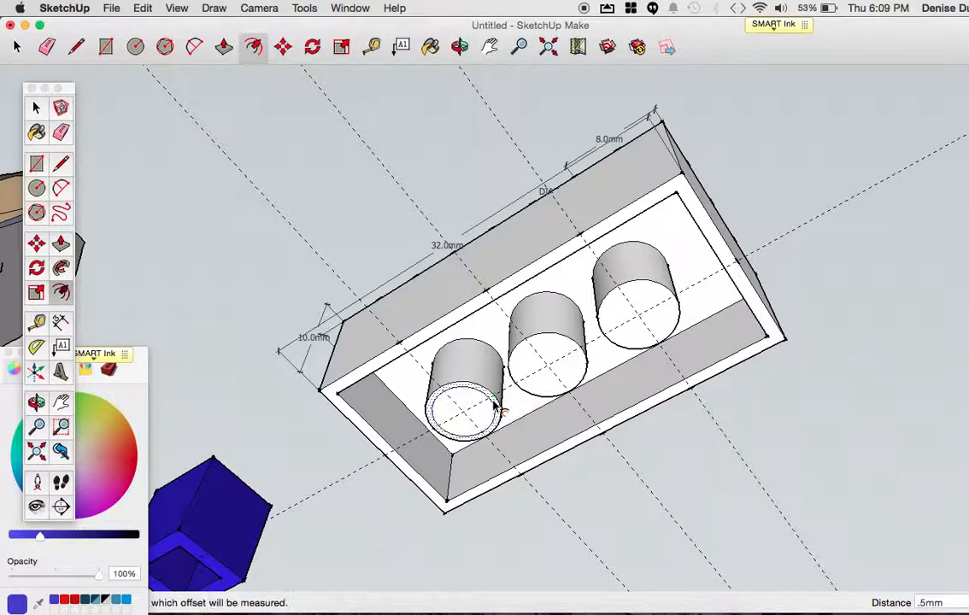
pyautogui.click(531, 368)
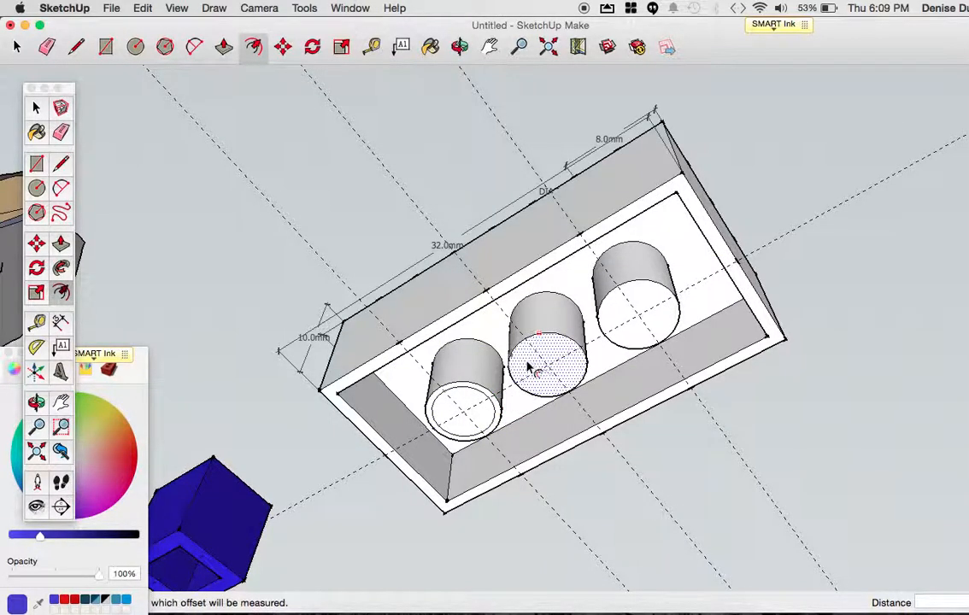
pyautogui.click(539, 366)
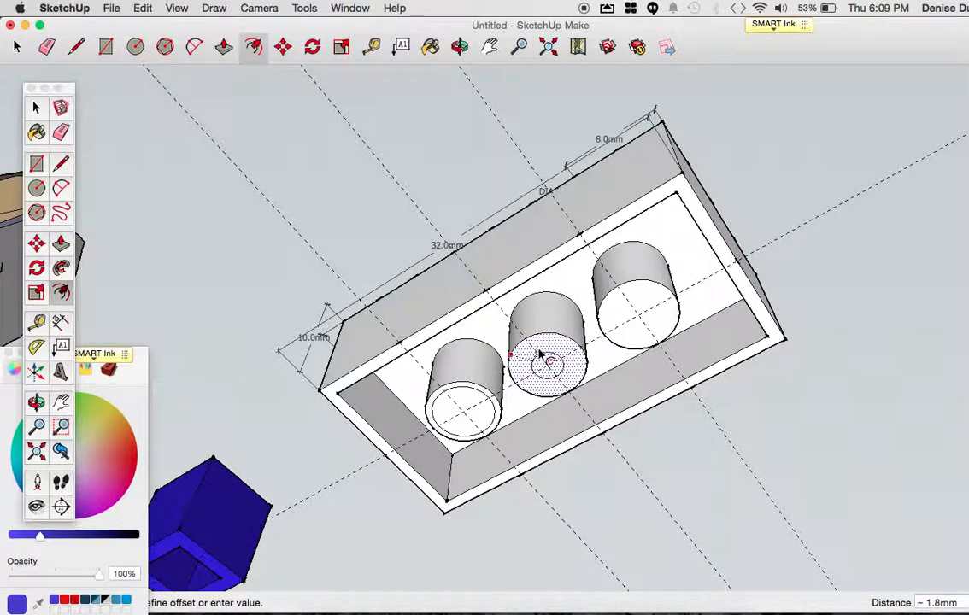
pyautogui.press('Return')
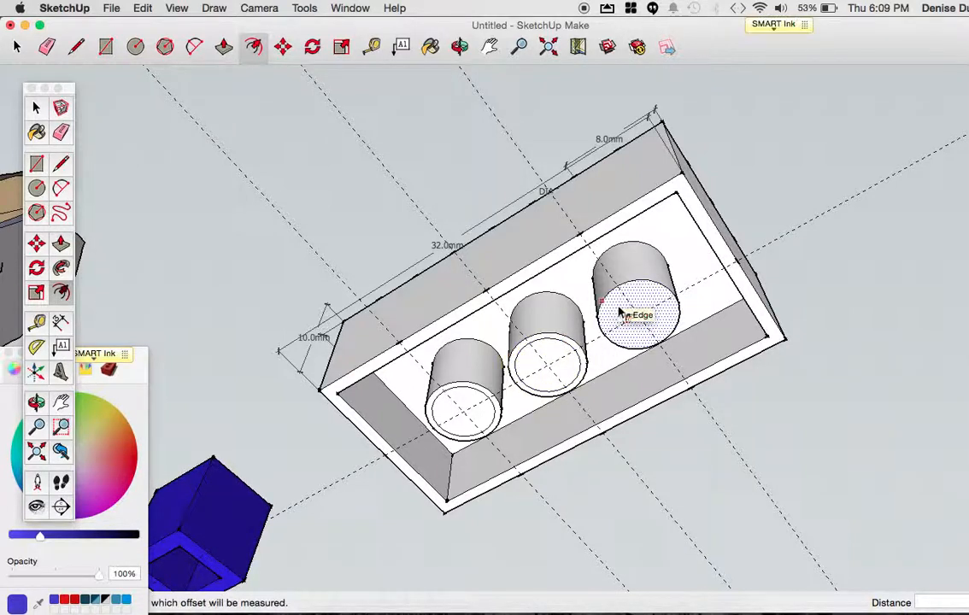
pyautogui.click(626, 314)
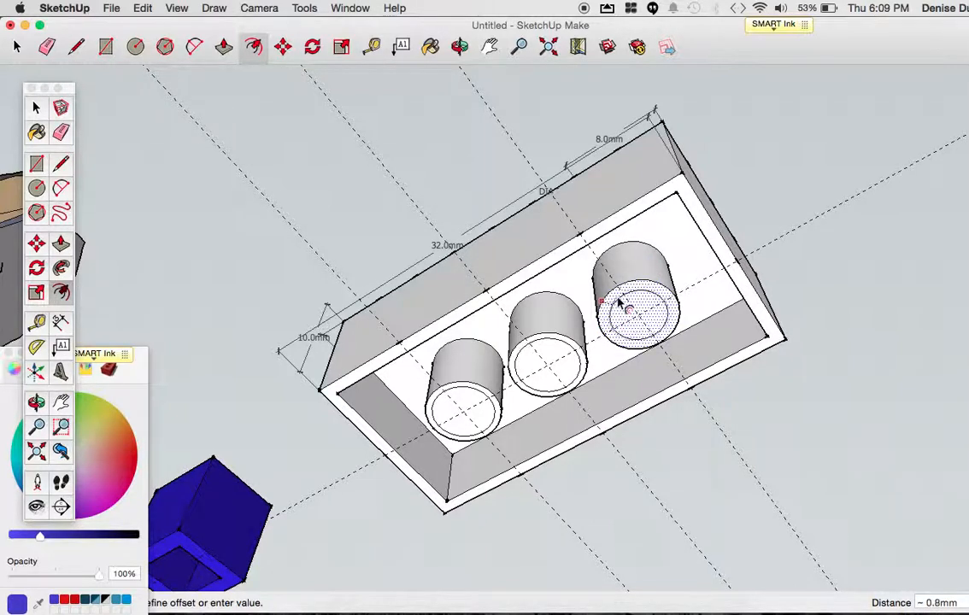
pyautogui.press('Return')
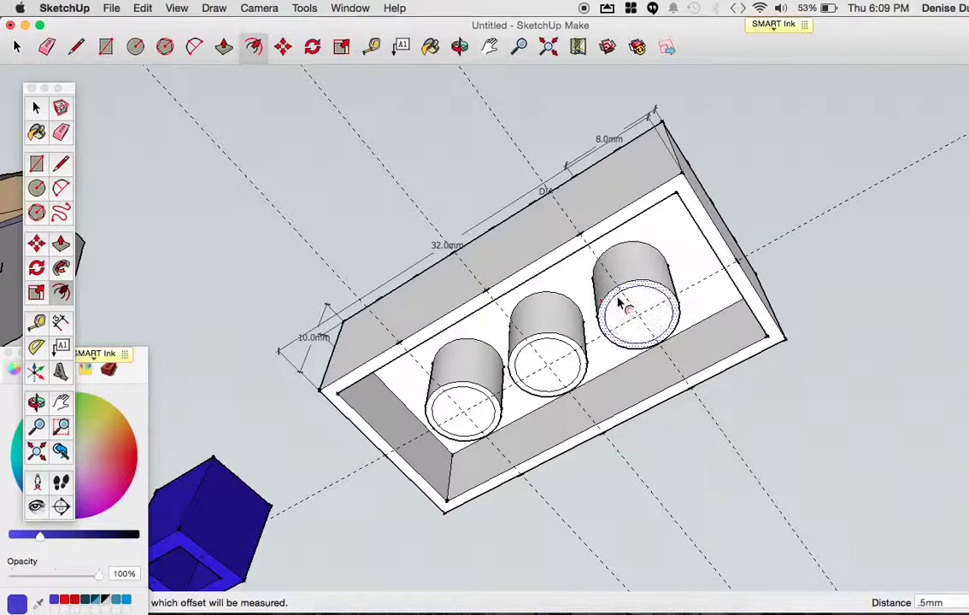
# Push the inner circle of each of the three cylinders in by 6 mm to make hollow tubes
pyautogui.press('p')
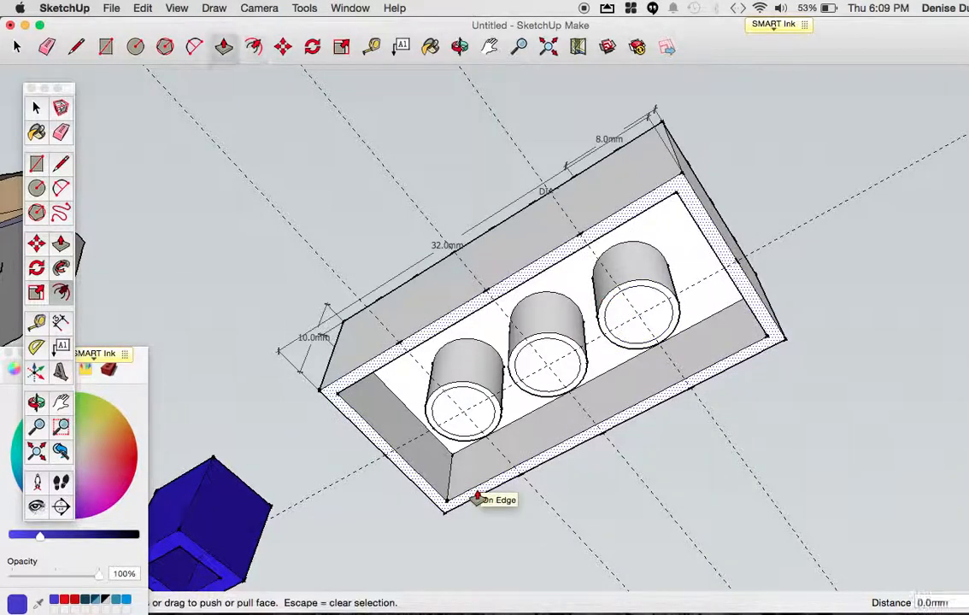
pyautogui.click(459, 430)
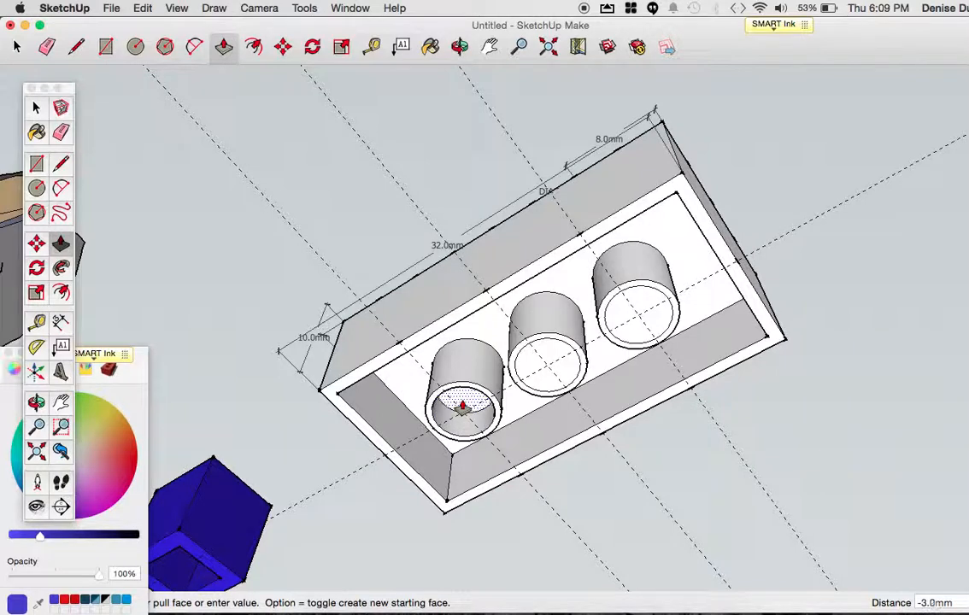
pyautogui.press('Return')
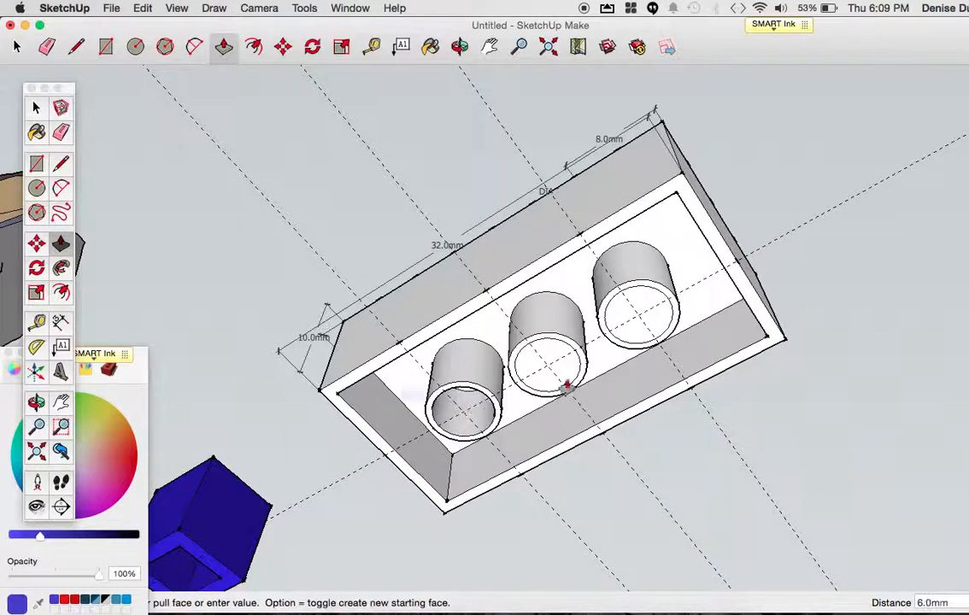
pyautogui.click(545, 378)
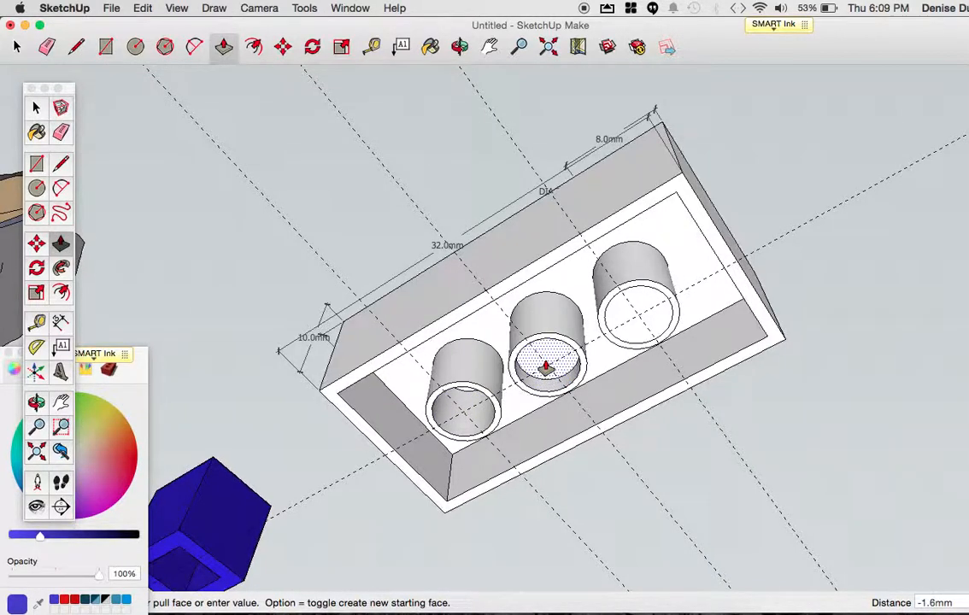
pyautogui.press('Return')
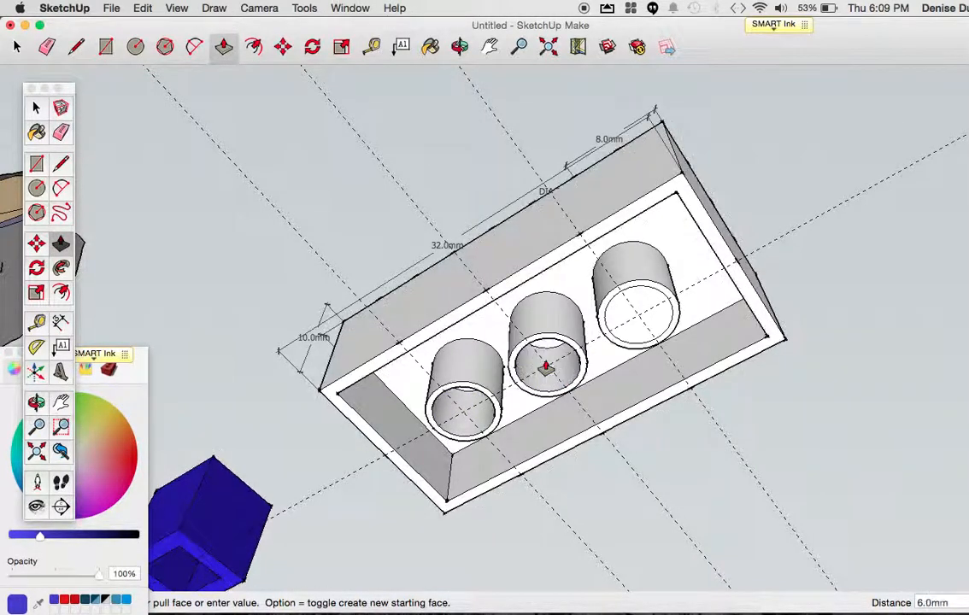
pyautogui.click(639, 336)
pyautogui.write('6.0mm')
pyautogui.press('Return')
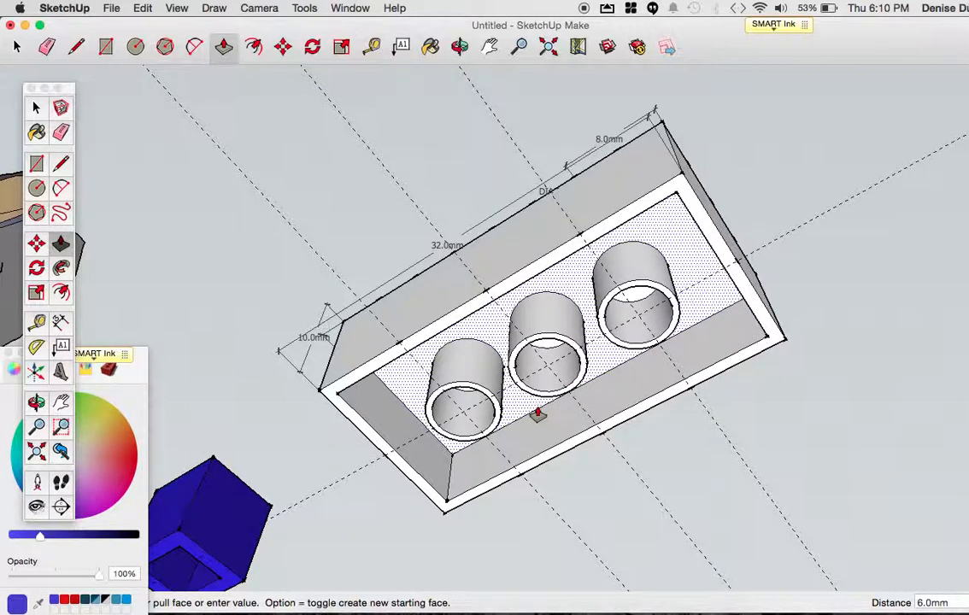
# Paint the entire eight-stud brick pinkish red using a colour from the colour wheel
pyautogui.press('o')
pyautogui.moveTo(377, 225); pyautogui.dragTo(178, 391)
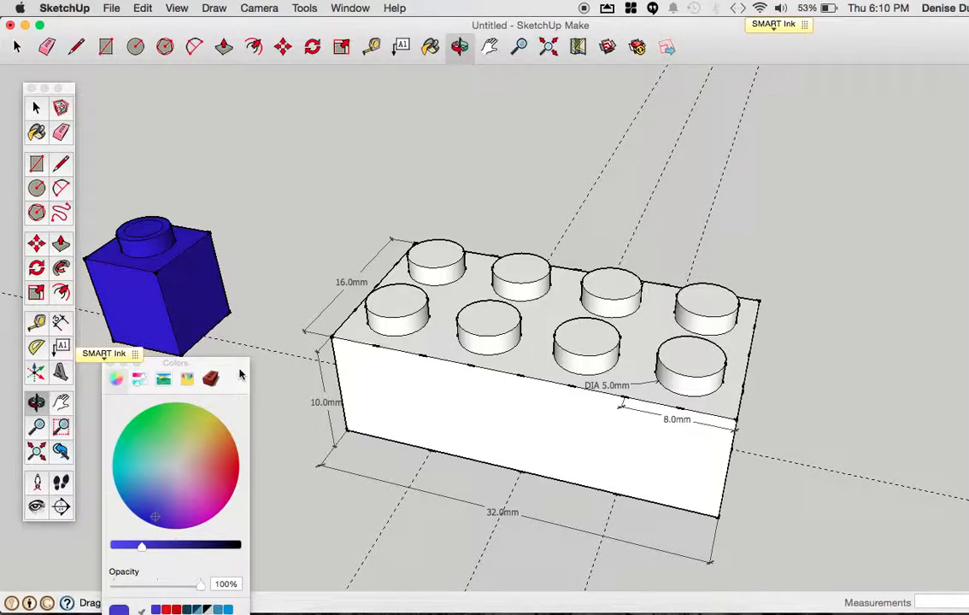
pyautogui.click(36, 107)
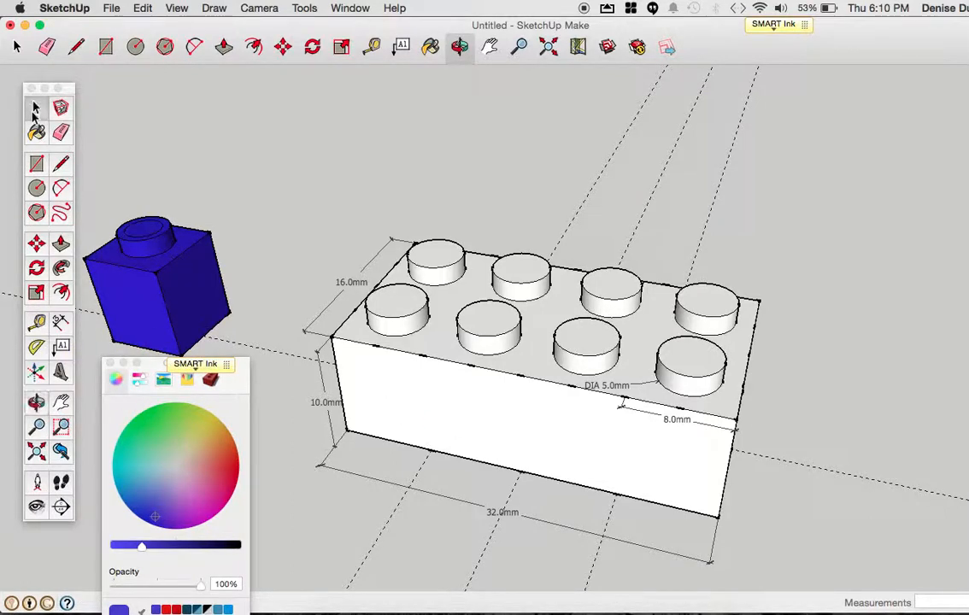
pyautogui.tripleClick(466, 395)
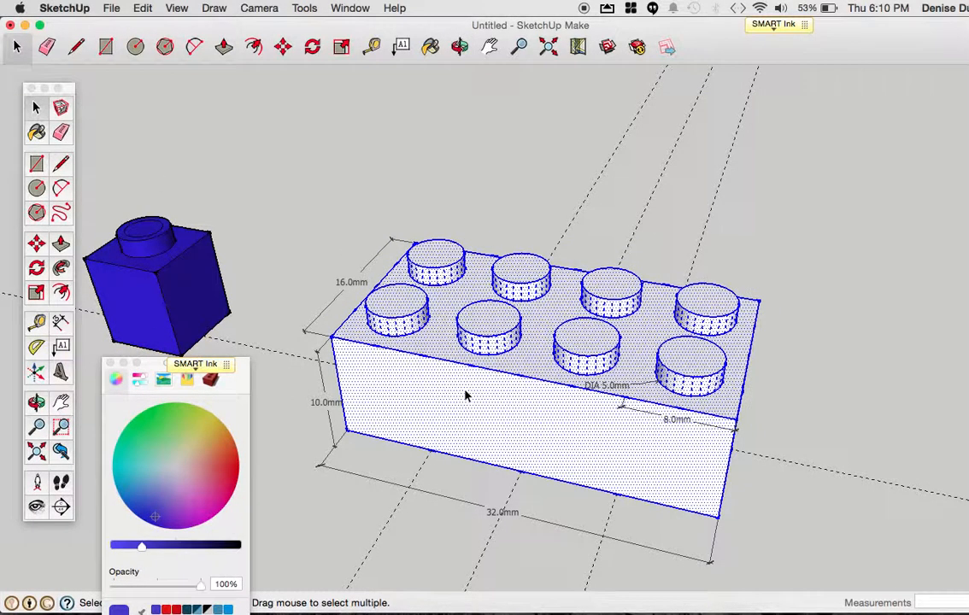
pyautogui.click(200, 468)
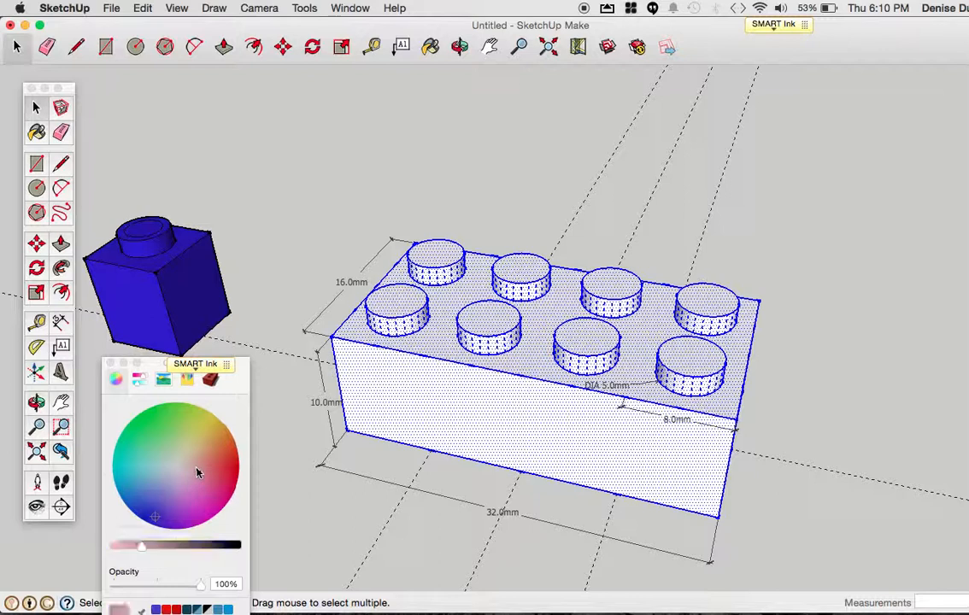
pyautogui.moveTo(213, 455)
pyautogui.mouseDown()
pyautogui.moveTo(228, 444)
pyautogui.moveTo(233, 458)
pyautogui.mouseUp()
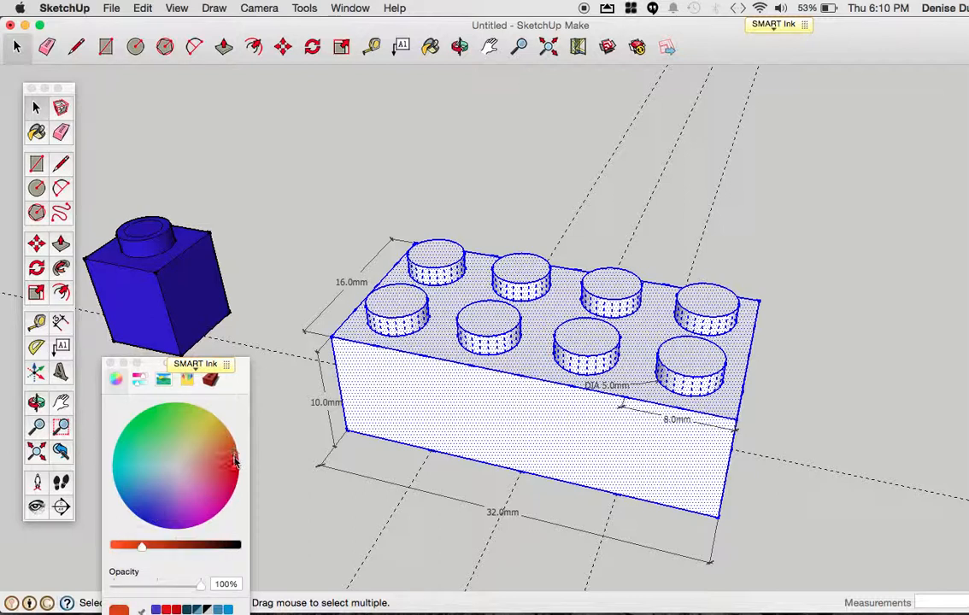
pyautogui.press('b')
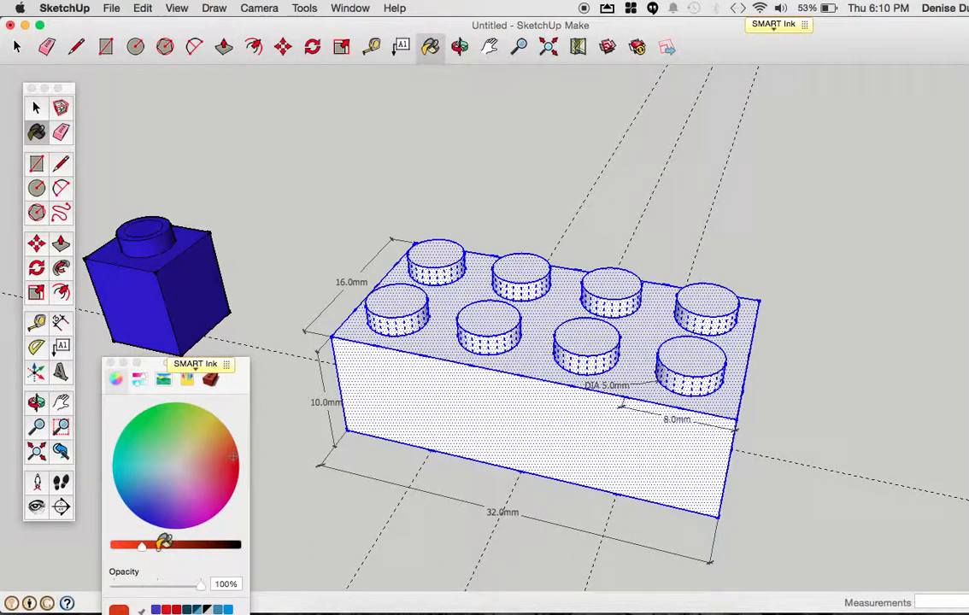
pyautogui.click(219, 467)
pyautogui.moveTo(219, 468); pyautogui.dragTo(215, 472)
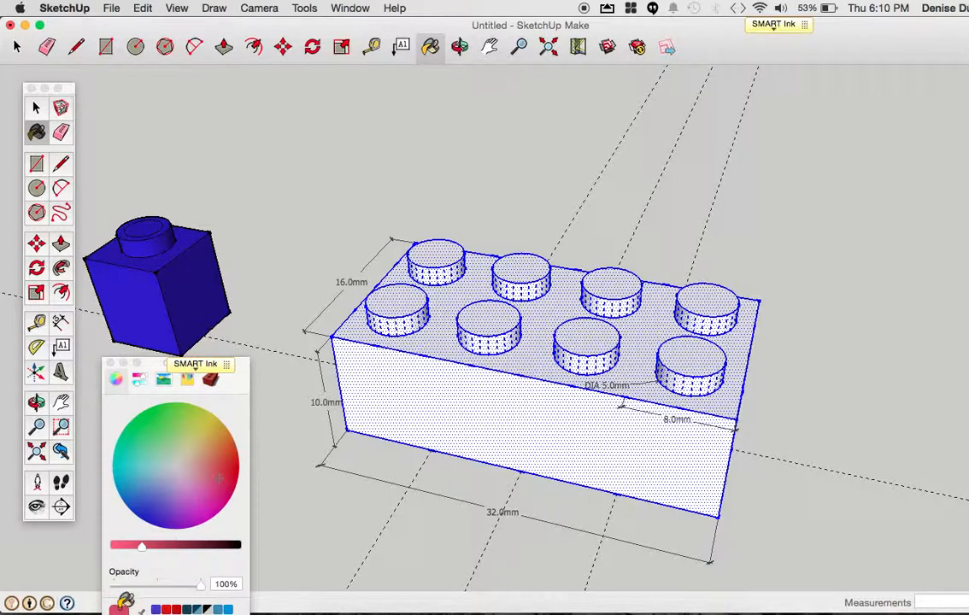
pyautogui.click(421, 366)
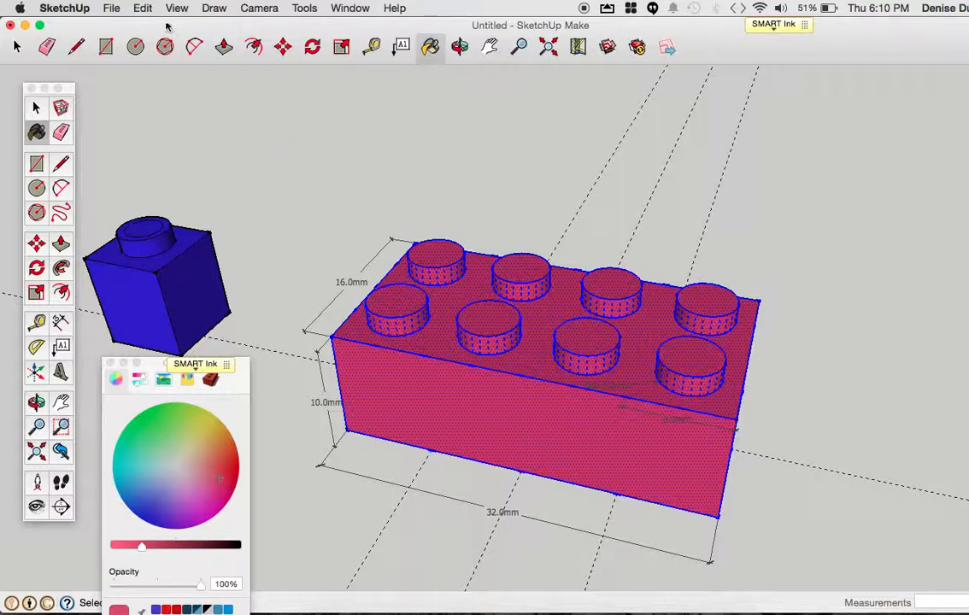
pyautogui.click(36, 107)
pyautogui.click(299, 154)
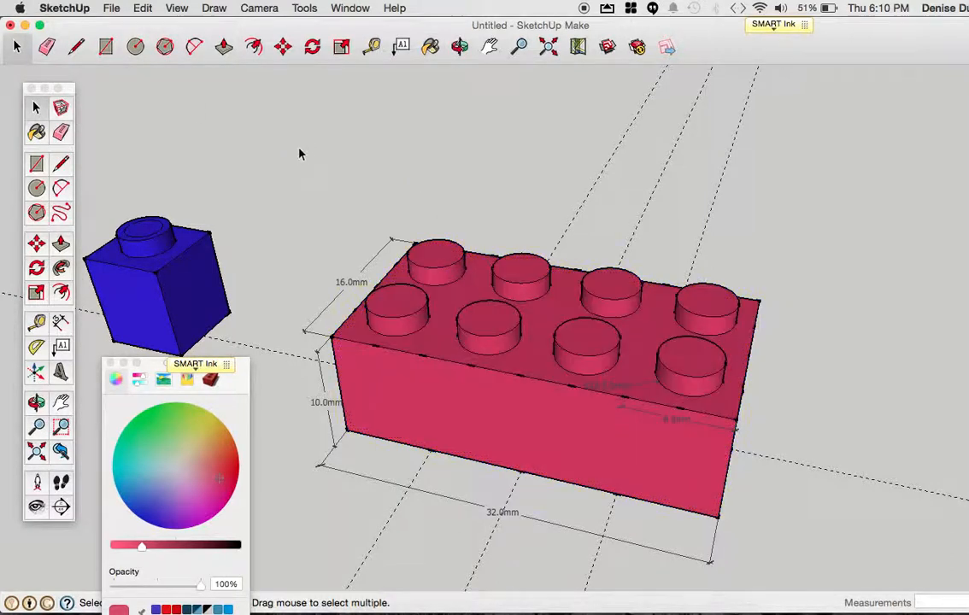
# Switch the face style to X-ray and view the tubes inside the eight-stud brick from above
pyautogui.tripleClick(462, 408)
pyautogui.click(325, 314)
pyautogui.click(193, 7)
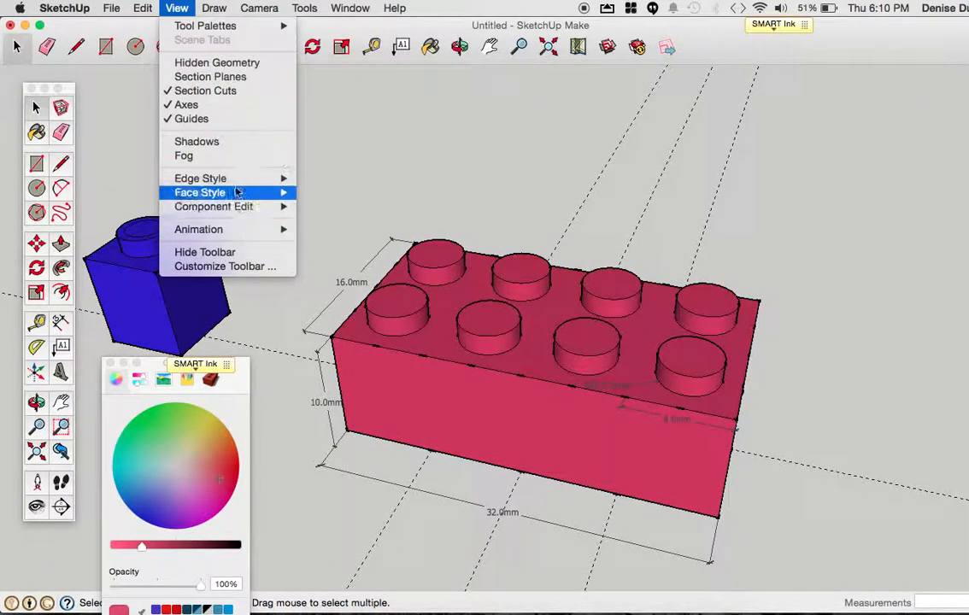
pyautogui.moveTo(232, 193)
pyautogui.click(323, 192)
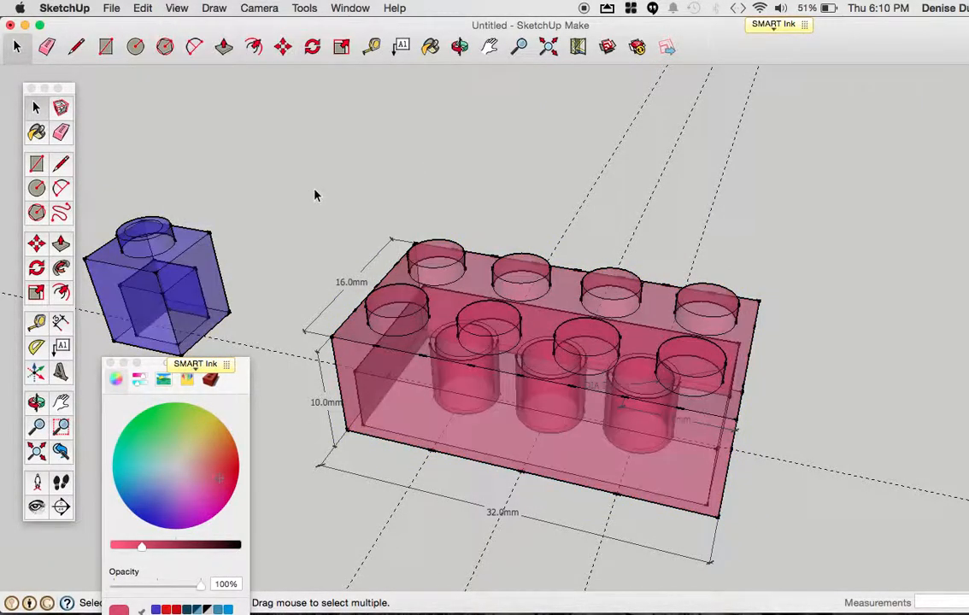
pyautogui.press('o')
pyautogui.moveTo(473, 175); pyautogui.dragTo(459, 199)
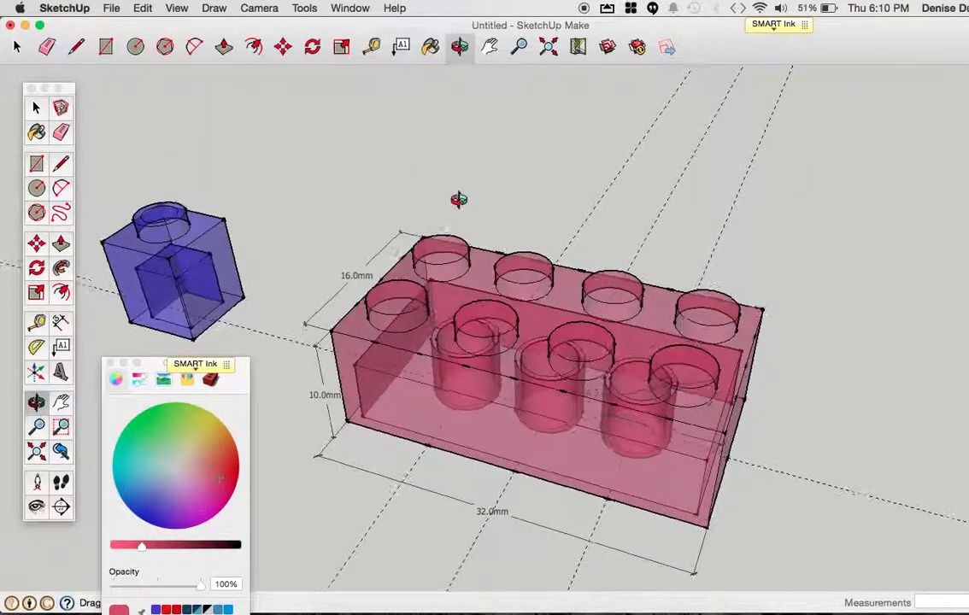